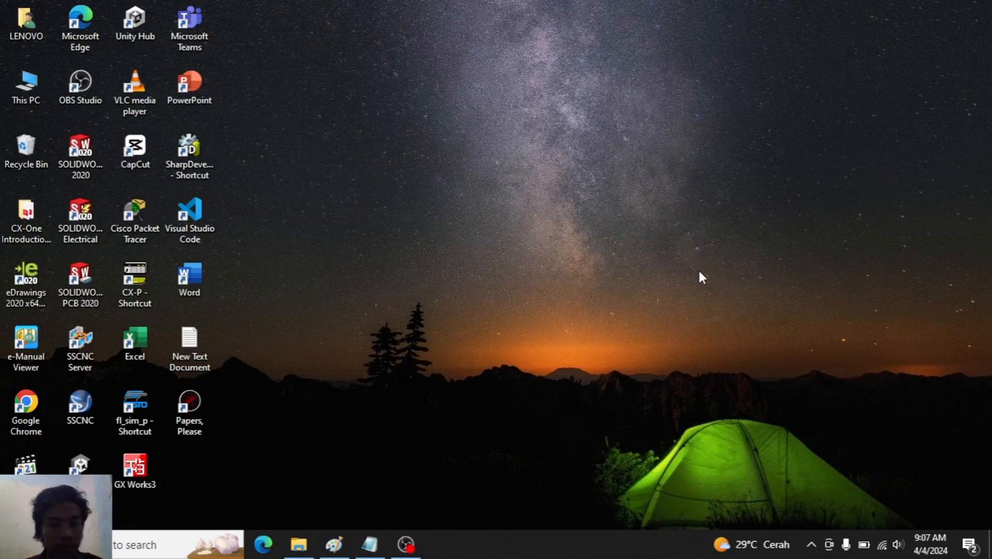
# Step: Launch FluidSIM-P, switch to Paint, and draw vertical dividers between B- and B+ and between A- and A+
pyautogui.doubleClick(129, 425)
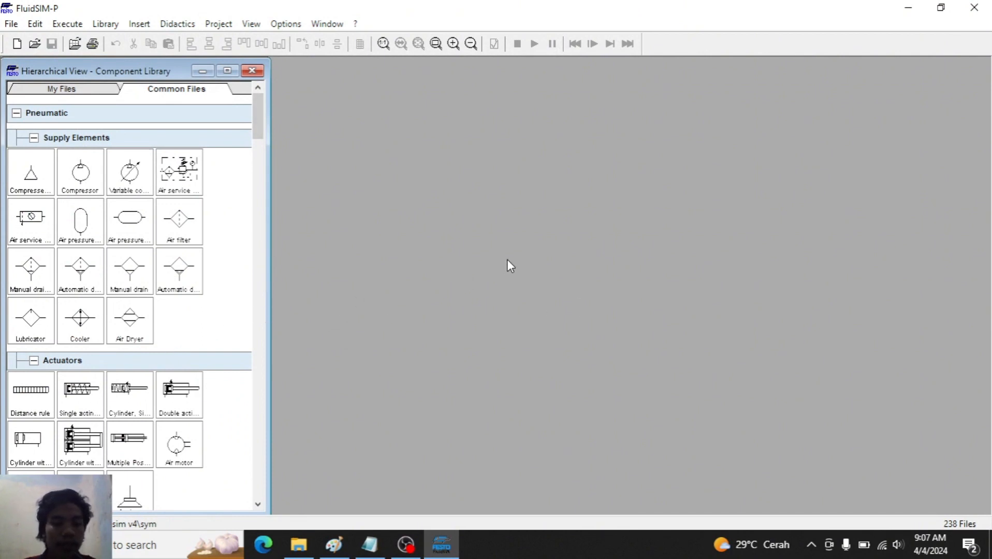
pyautogui.click(334, 545)
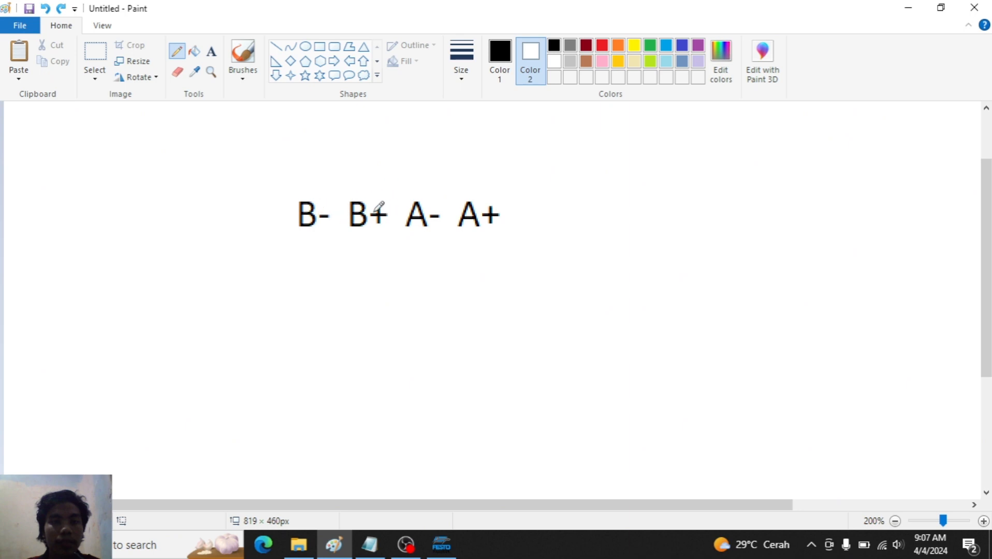
pyautogui.moveTo(338, 190); pyautogui.dragTo(337, 258)
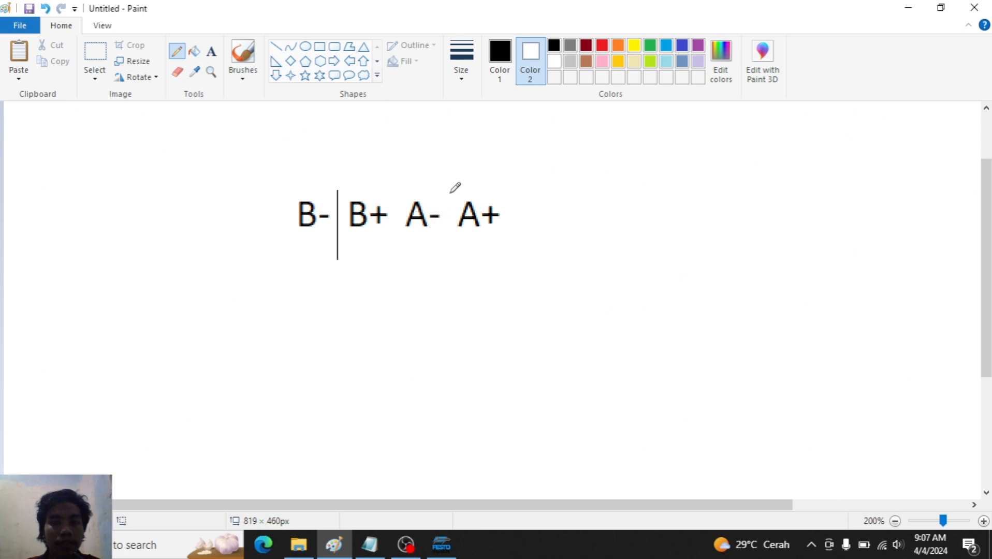
pyautogui.moveTo(450, 193); pyautogui.dragTo(452, 259)
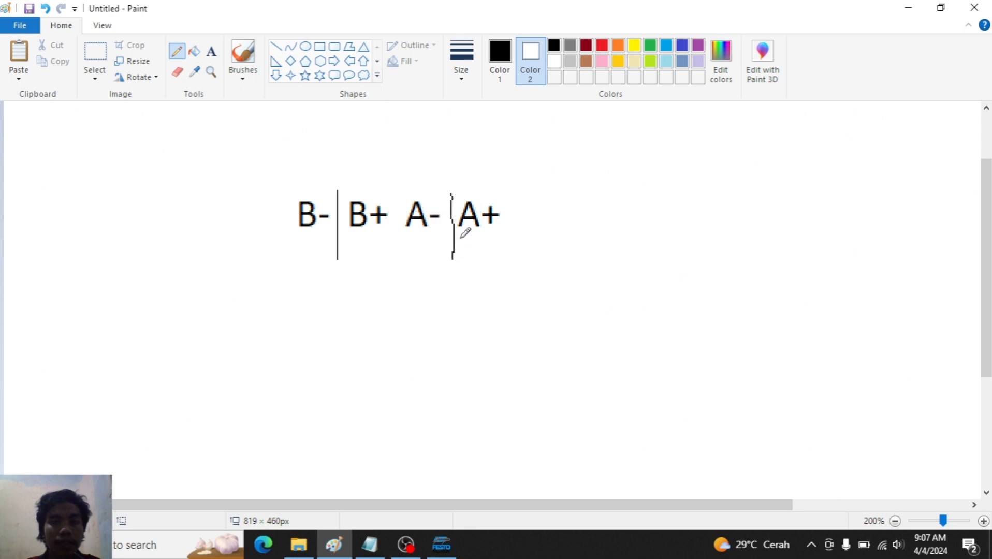
# Step: Label the three divided groups below the sequence as S1, S2 and S3
pyautogui.click(213, 57)
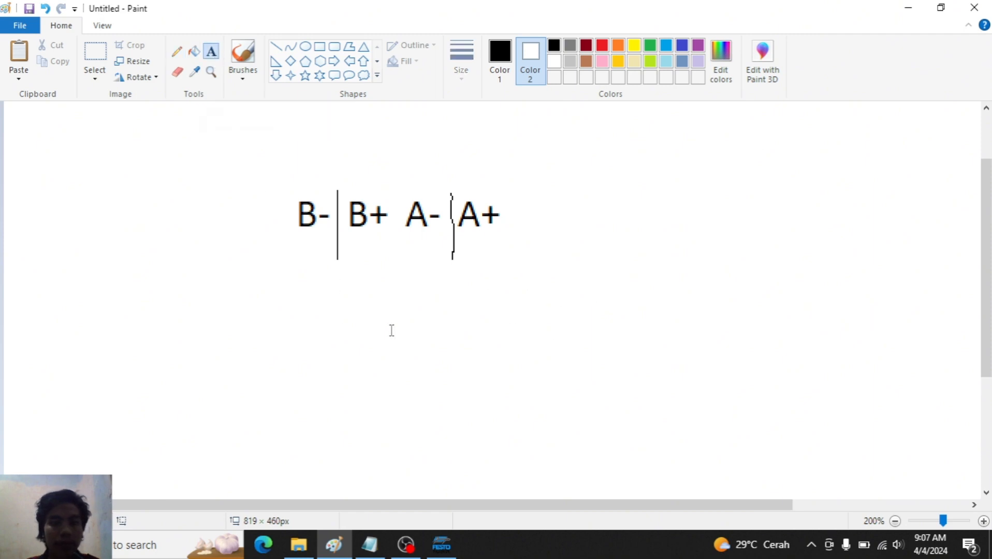
pyautogui.click(289, 281)
pyautogui.write('S1')
pyautogui.click(404, 312)
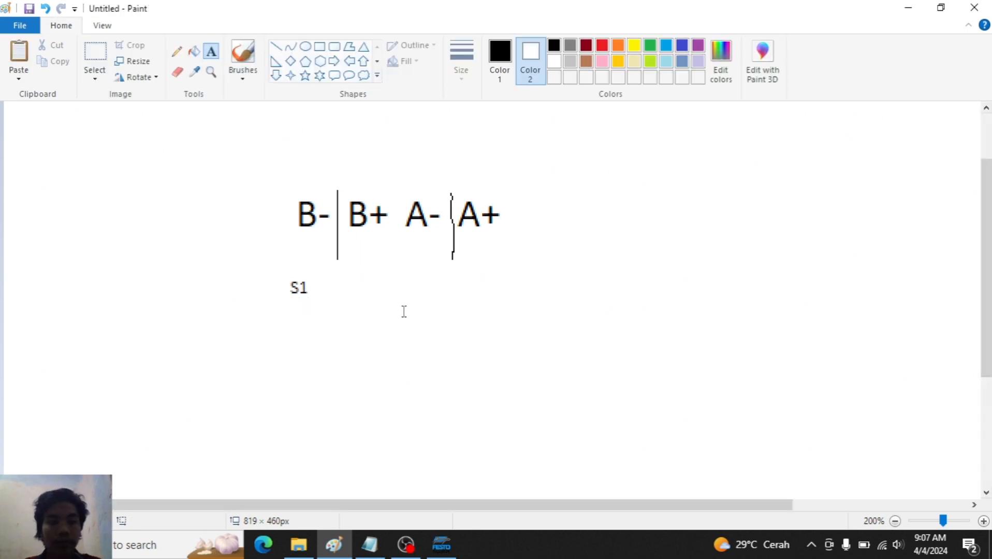
pyautogui.click(392, 283)
pyautogui.write('S2')
pyautogui.click(485, 330)
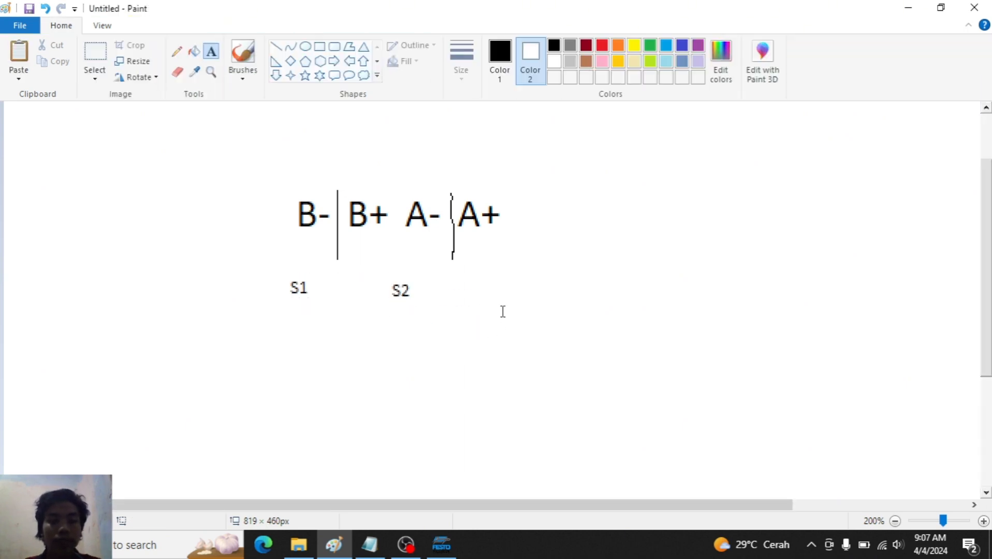
pyautogui.click(494, 286)
pyautogui.write('S3')
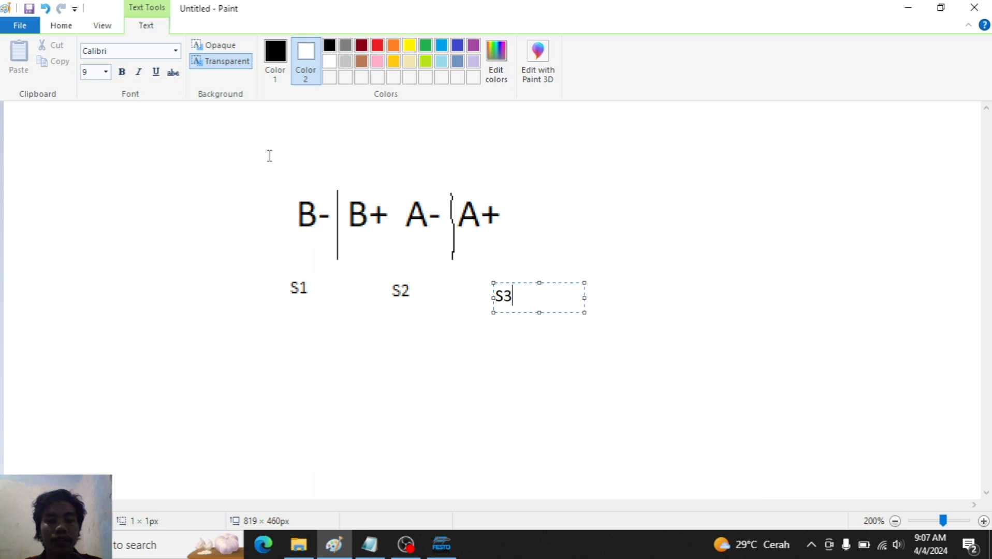
pyautogui.click(166, 159)
# Step: Draw a curved arrow above the sequence from B+ to A- and label it B1
pyautogui.click(177, 51)
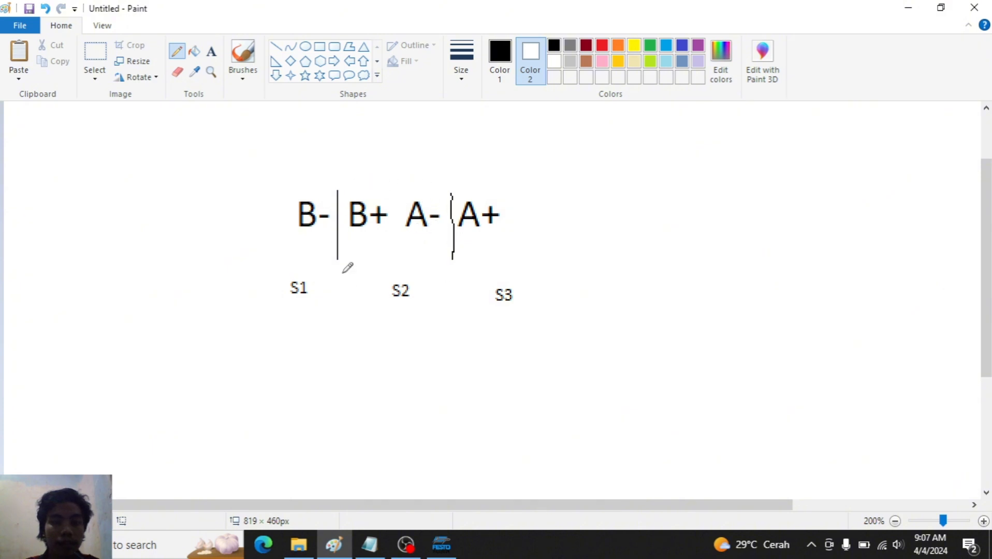
pyautogui.moveTo(360, 193)
pyautogui.mouseDown()
pyautogui.moveTo(384, 171)
pyautogui.moveTo(413, 177)
pyautogui.moveTo(414, 199)
pyautogui.mouseUp()
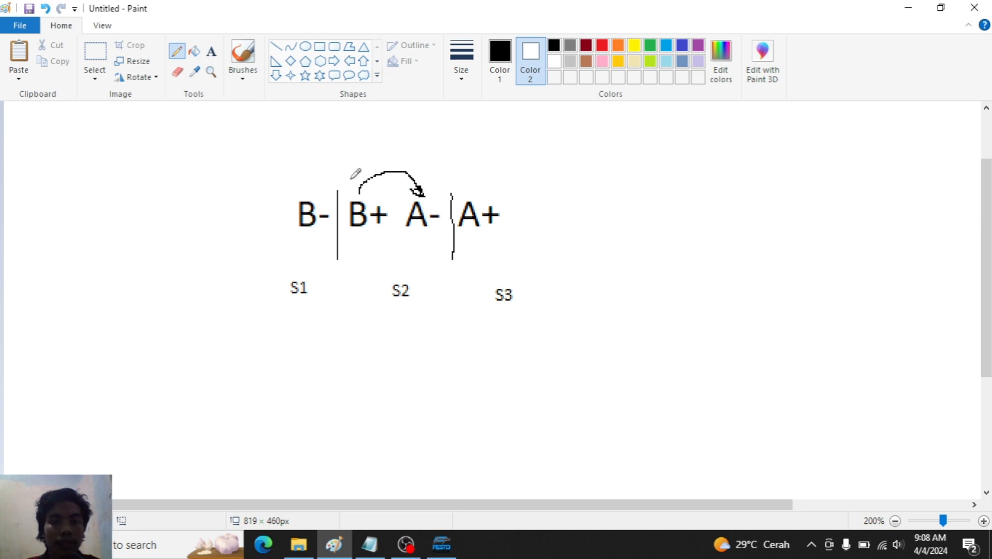
pyautogui.click(211, 52)
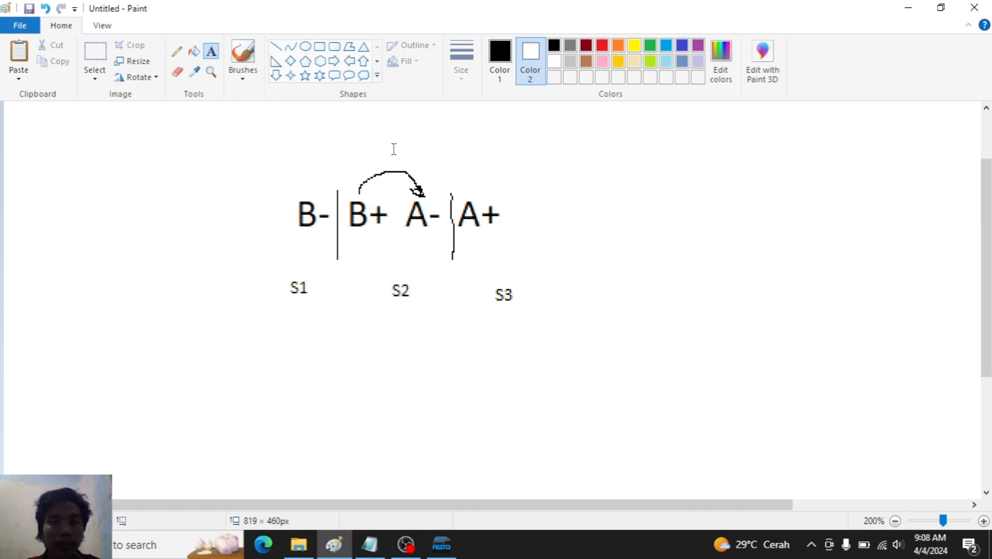
pyautogui.click(377, 154)
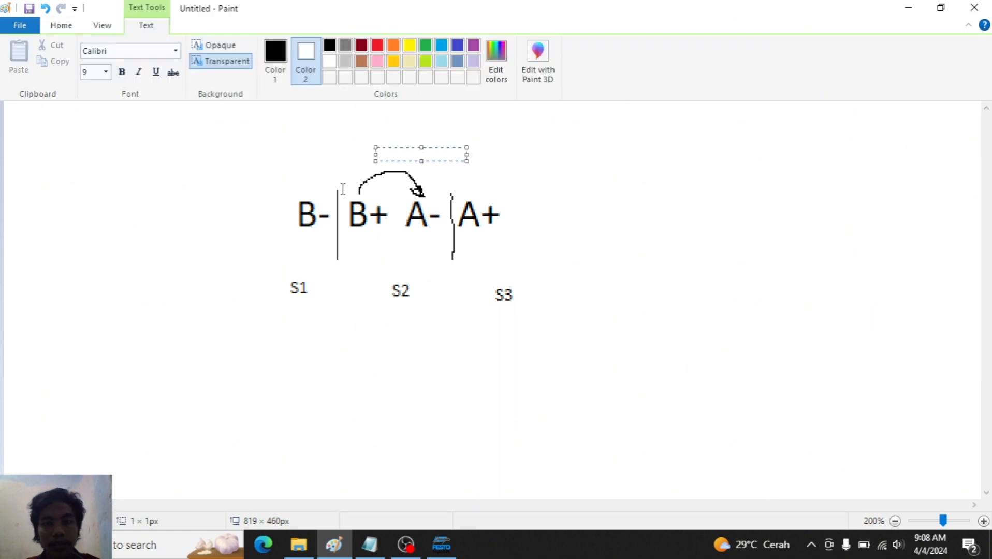
pyautogui.write('B1')
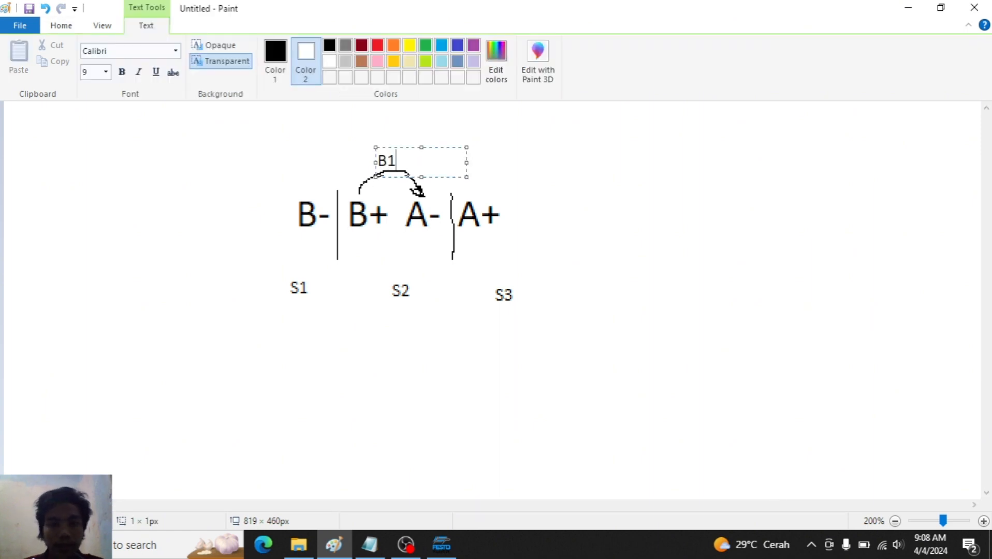
pyautogui.click(217, 115)
# Step: Draw curved arrows below the sequence from B- to B+, from A- to A+, and from S3 back to S1
pyautogui.click(177, 50)
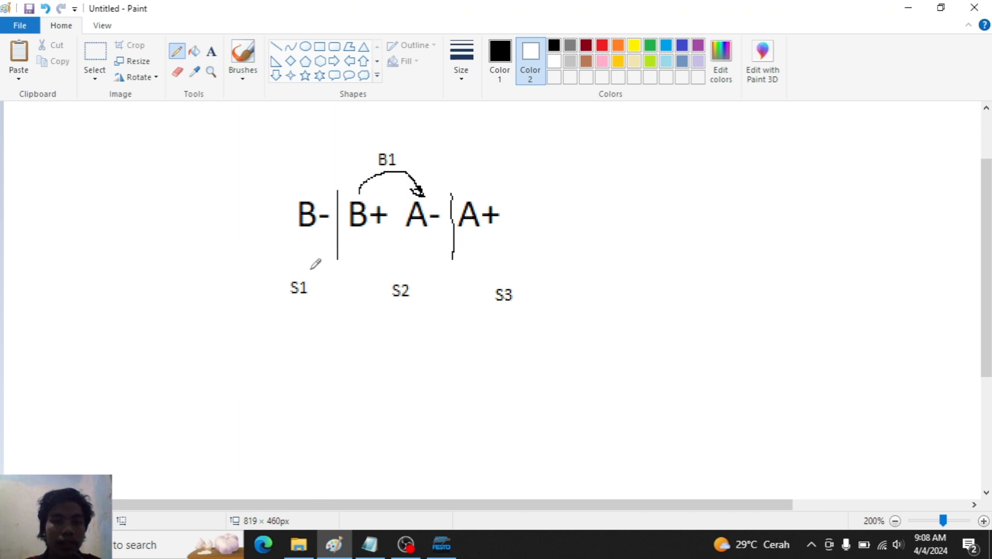
pyautogui.moveTo(311, 262)
pyautogui.mouseDown()
pyautogui.moveTo(318, 297)
pyautogui.moveTo(368, 293)
pyautogui.moveTo(379, 266)
pyautogui.moveTo(370, 264)
pyautogui.mouseUp()
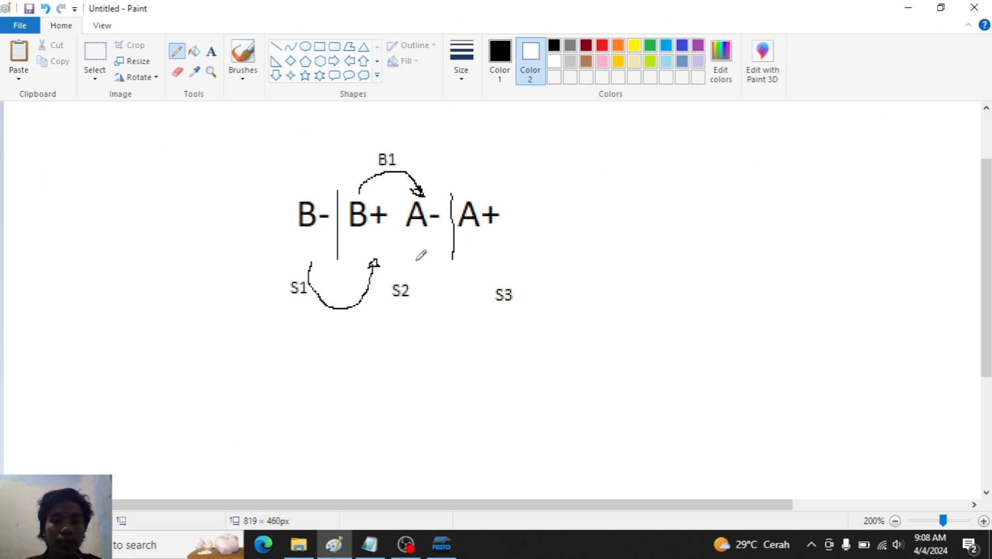
pyautogui.moveTo(415, 263)
pyautogui.mouseDown()
pyautogui.moveTo(417, 287)
pyautogui.moveTo(473, 310)
pyautogui.moveTo(480, 263)
pyautogui.moveTo(493, 261)
pyautogui.moveTo(480, 265)
pyautogui.mouseUp()
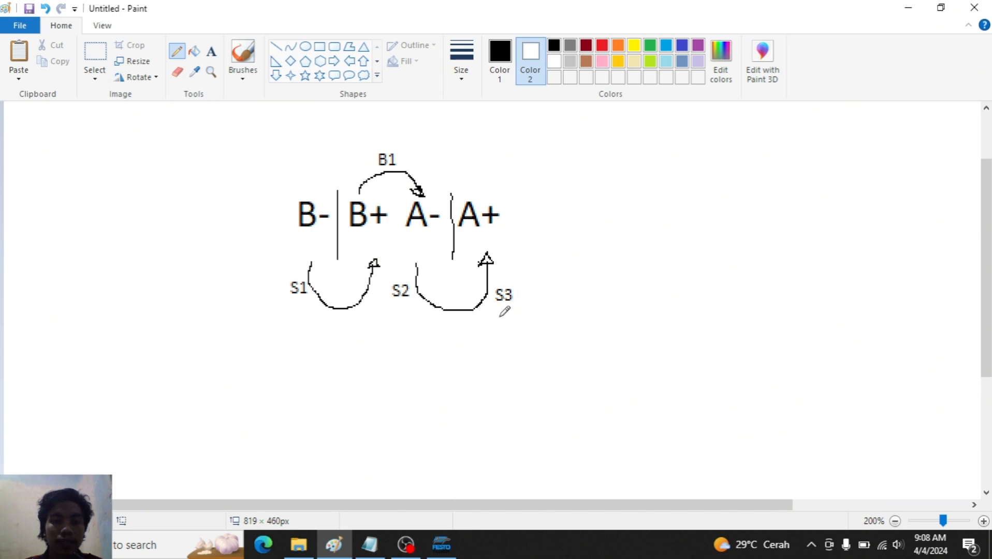
pyautogui.moveTo(500, 317)
pyautogui.mouseDown()
pyautogui.moveTo(489, 405)
pyautogui.moveTo(387, 440)
pyautogui.moveTo(321, 405)
pyautogui.moveTo(291, 339)
pyautogui.moveTo(299, 320)
pyautogui.moveTo(291, 321)
pyautogui.mouseUp()
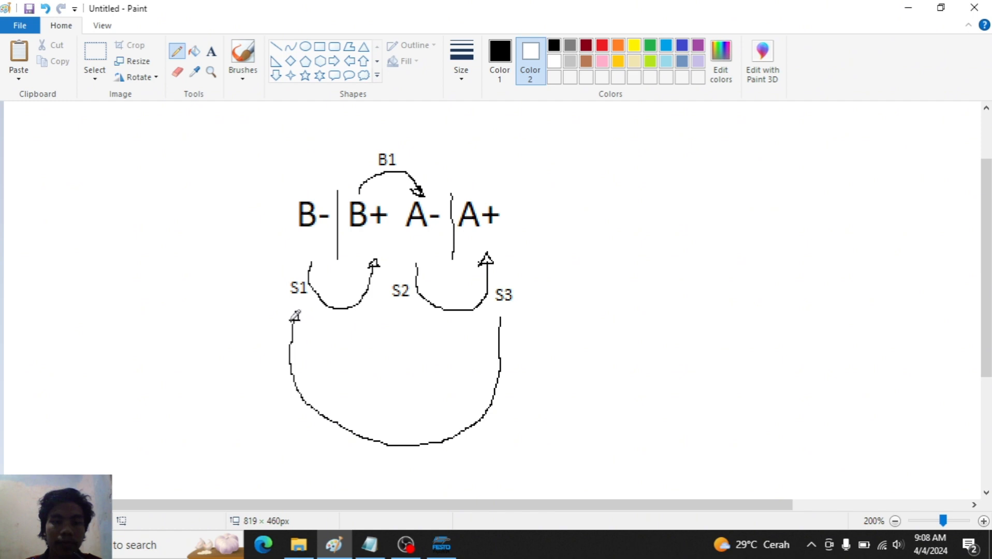
# Step: Label the three lower arrows "to S2", "to S3" and "to S1" beneath their curves
pyautogui.click(211, 52)
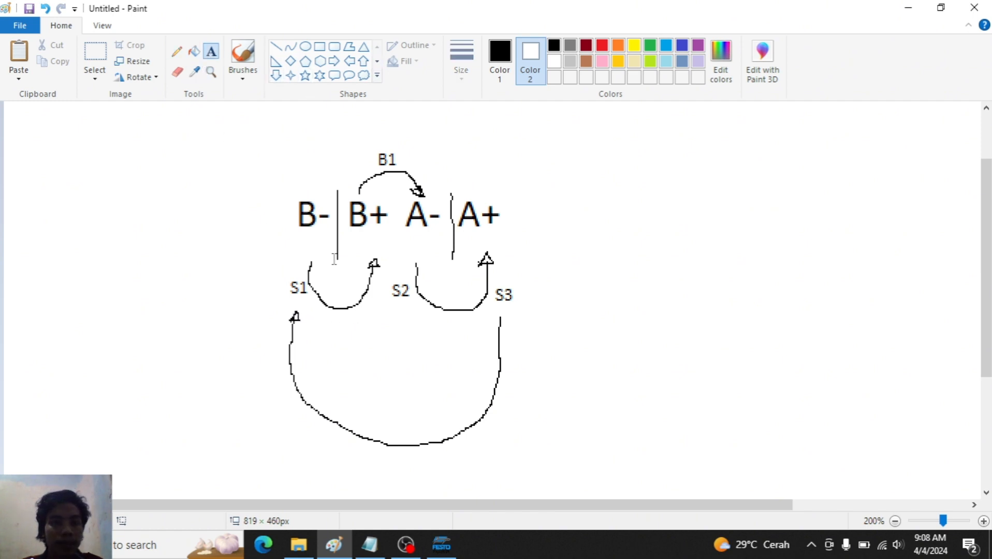
pyautogui.click(317, 322)
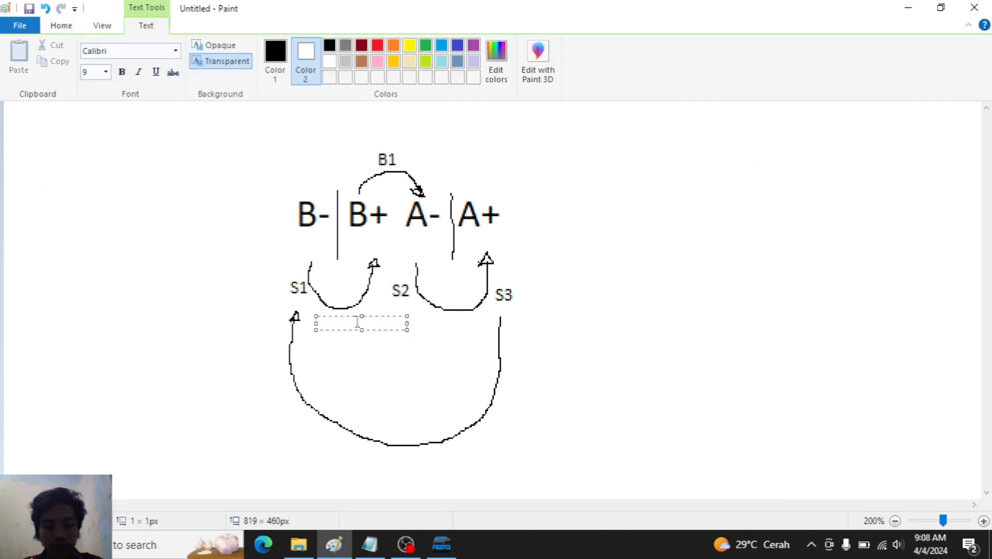
pyautogui.write('to S2')
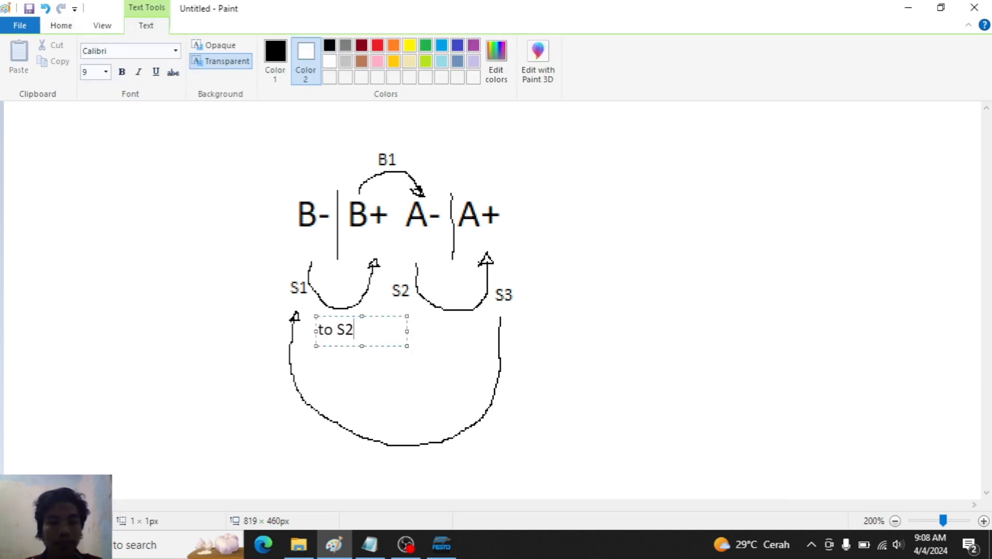
pyautogui.click(434, 331)
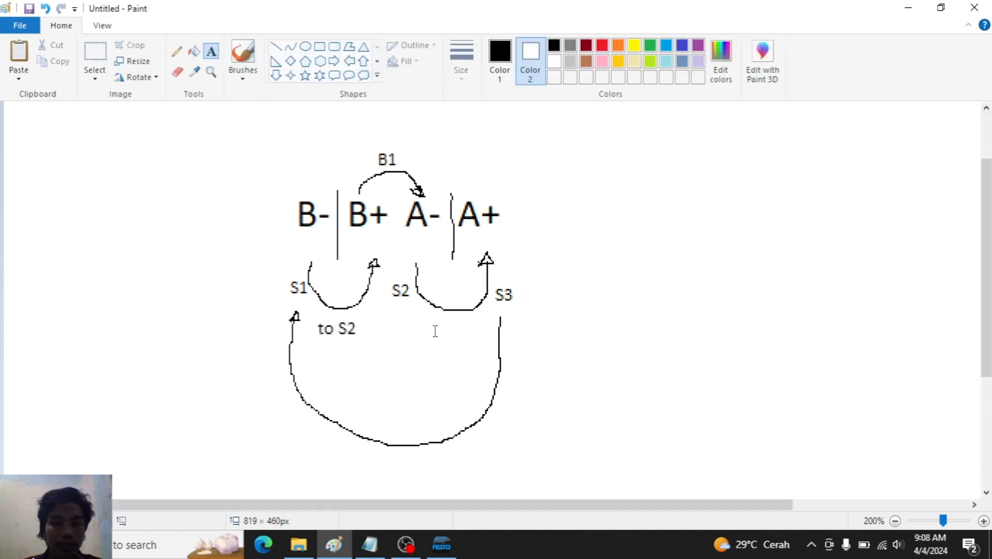
pyautogui.click(435, 329)
pyautogui.write('t')
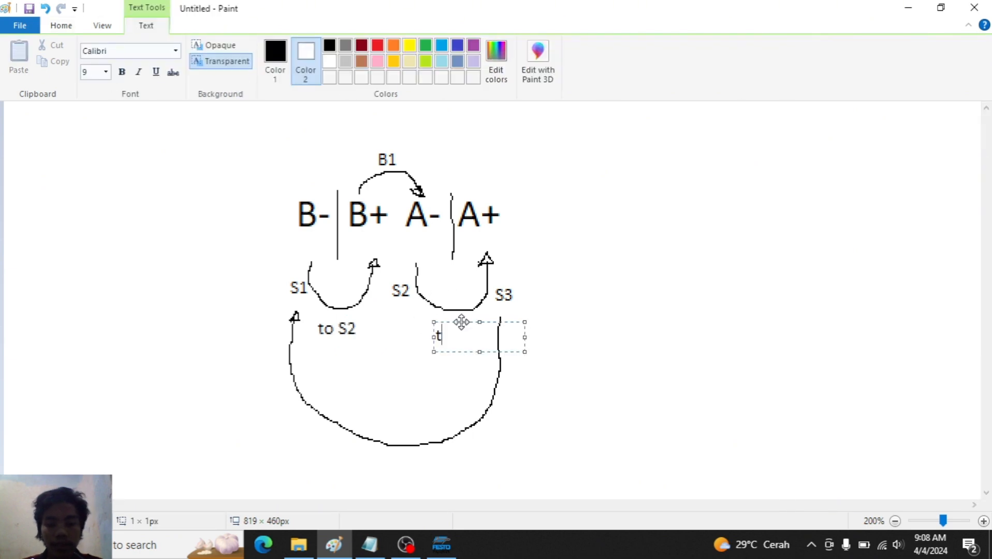
pyautogui.write('o S3')
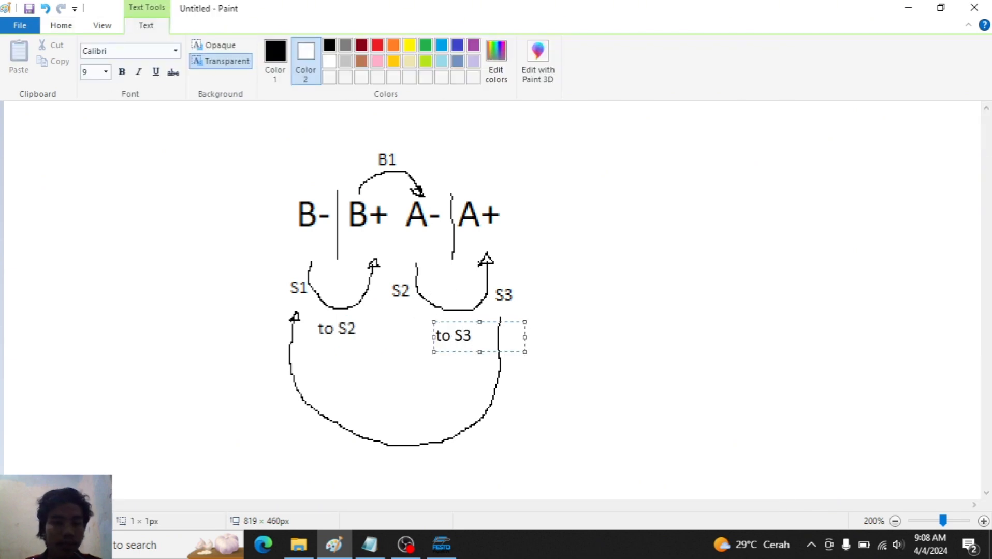
pyautogui.click(367, 462)
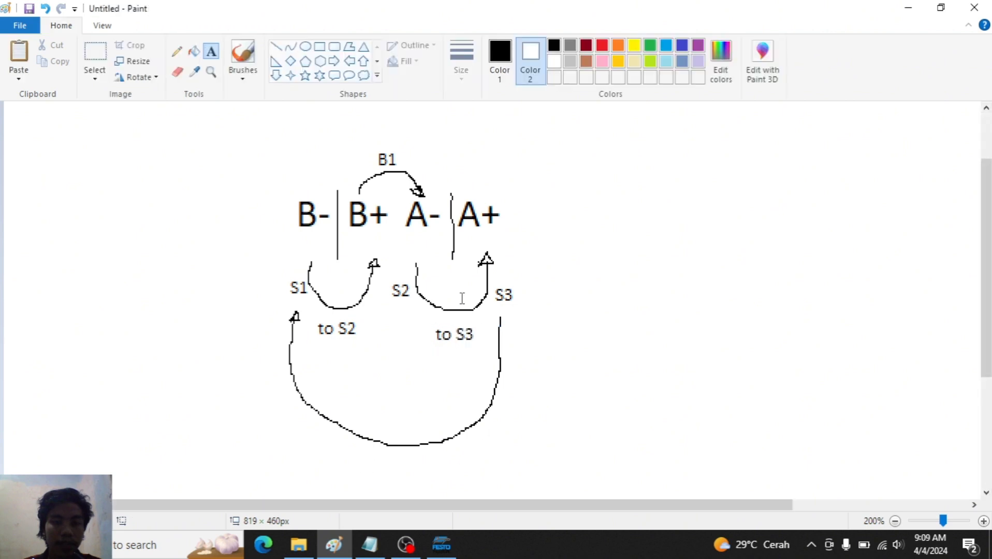
pyautogui.click(367, 462)
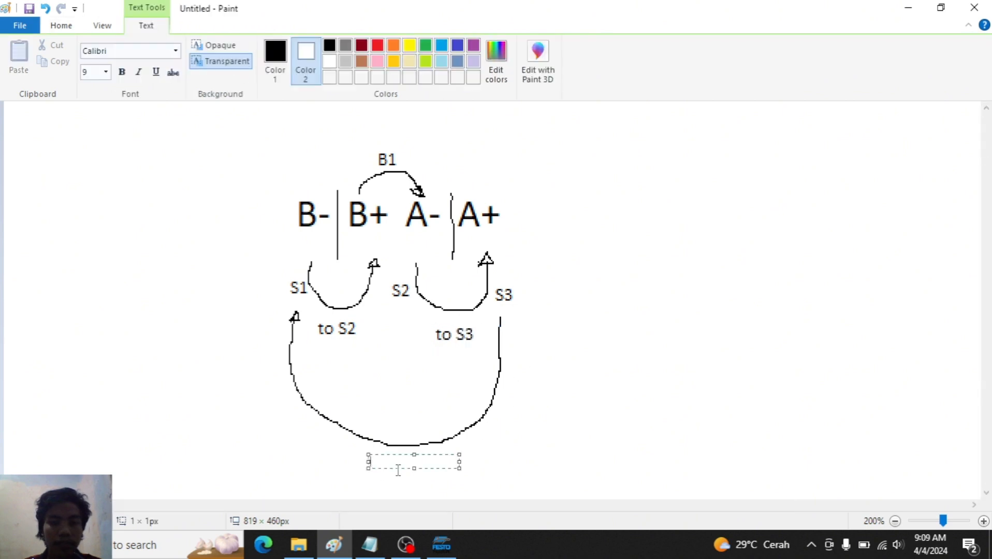
pyautogui.write('to S1')
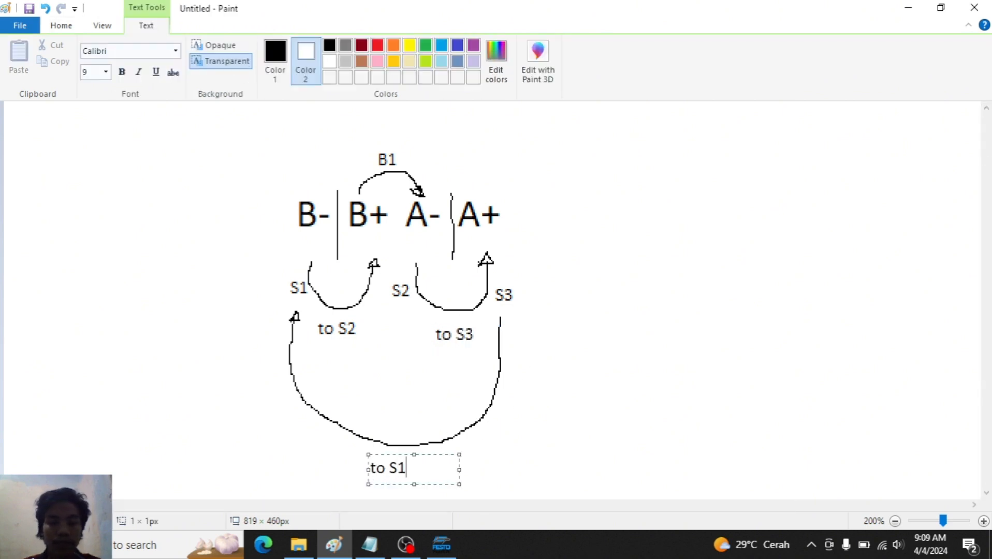
pyautogui.click(426, 266)
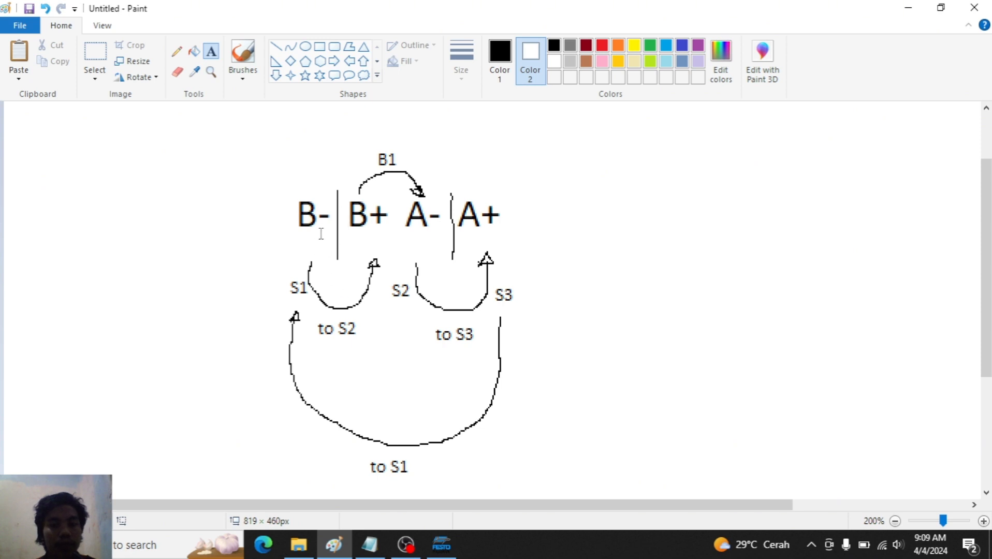
# Step: Add the label B0 inside the S1-to-S2 arrow and A0 inside the S2-to-S3 arrow
pyautogui.moveTo(327, 276); pyautogui.dragTo(418, 305)
pyautogui.write('b0')
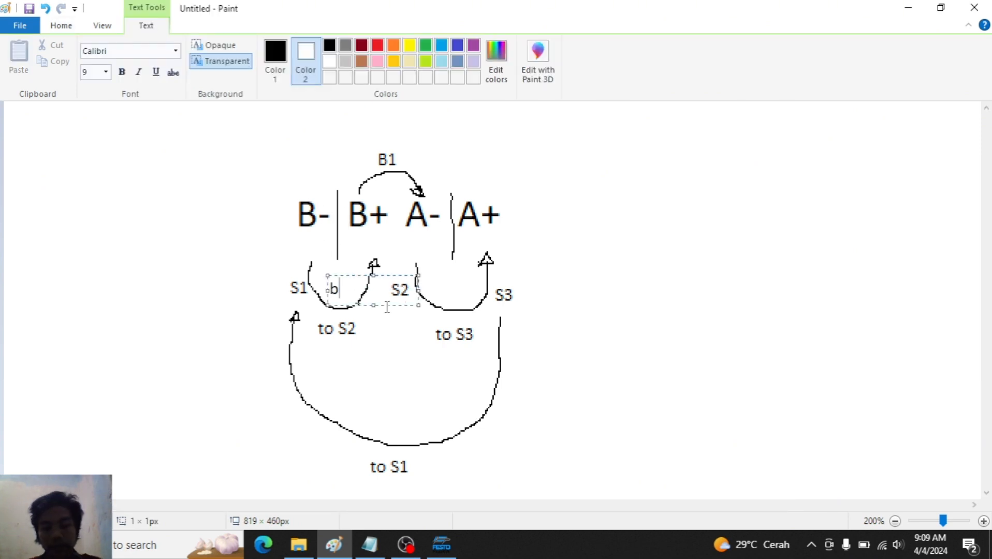
pyautogui.press('BackSpace')
pyautogui.press('BackSpace')
pyautogui.write('B0')
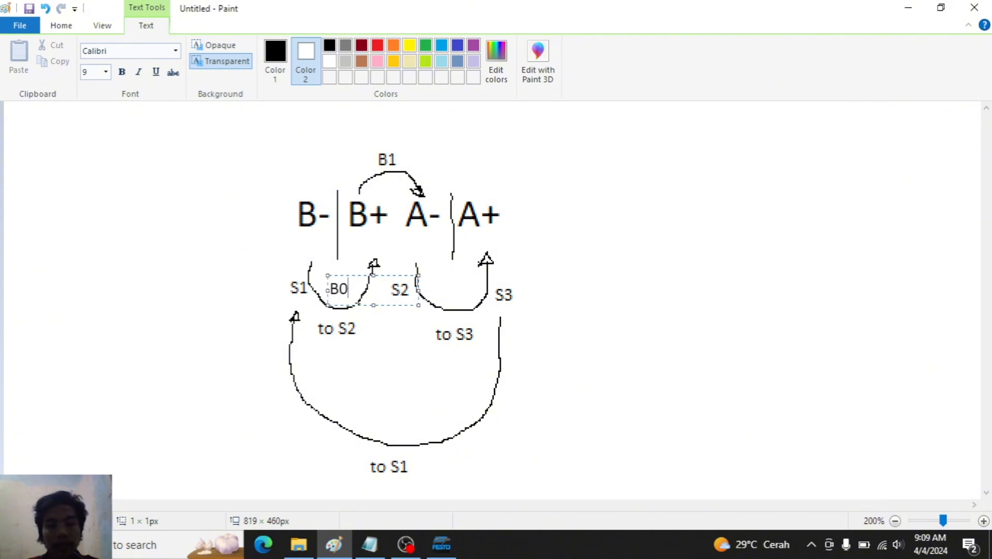
pyautogui.click(406, 407)
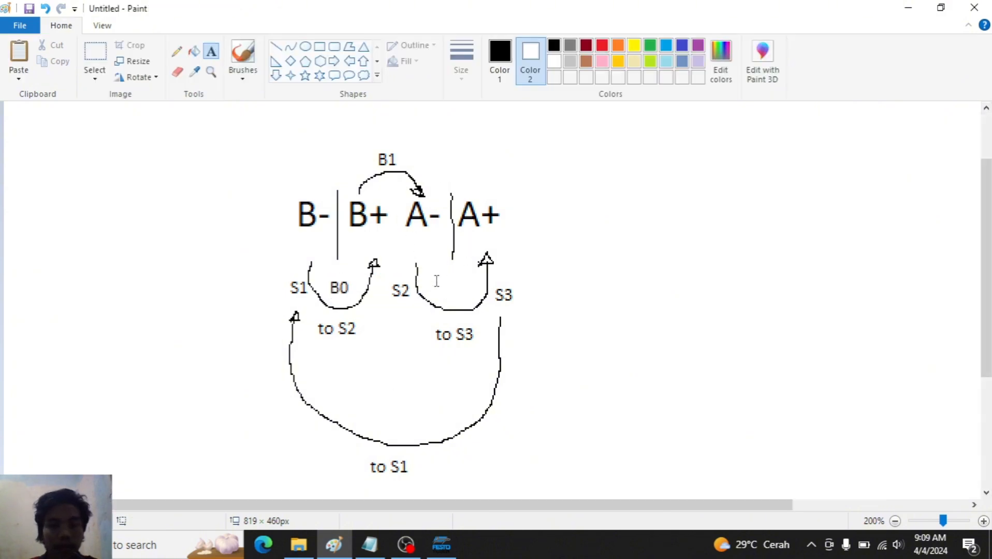
pyautogui.moveTo(439, 280); pyautogui.dragTo(530, 309)
pyautogui.write('A0')
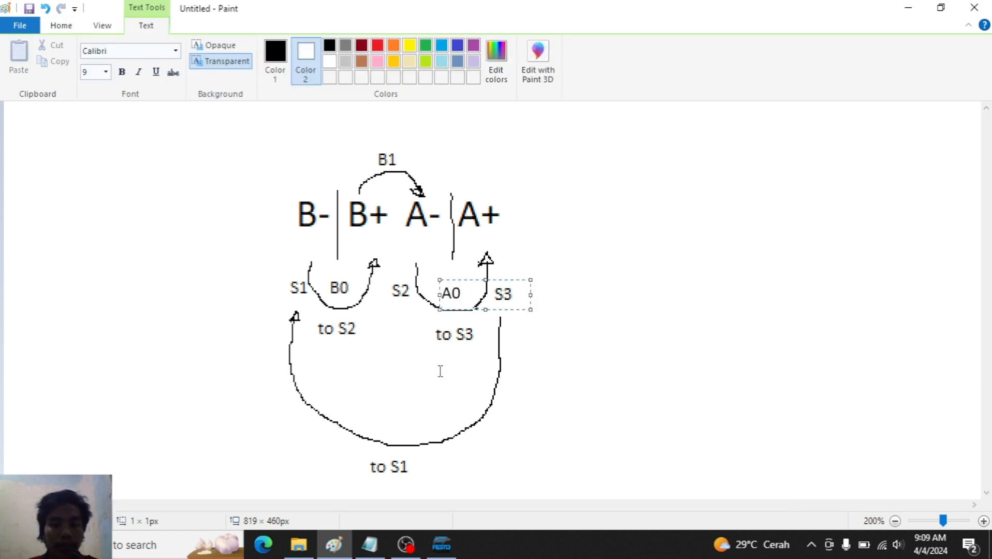
pyautogui.click(464, 389)
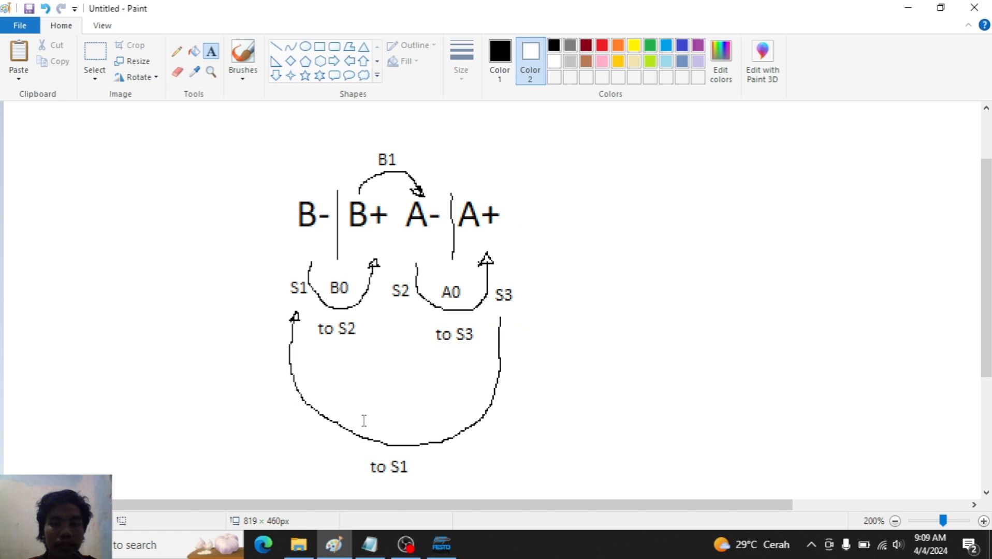
# Step: Add the label "A1 + PB" just above the bottom of the arrow returning to S1
pyautogui.moveTo(361, 415); pyautogui.dragTo(452, 443)
pyautogui.write('A1')
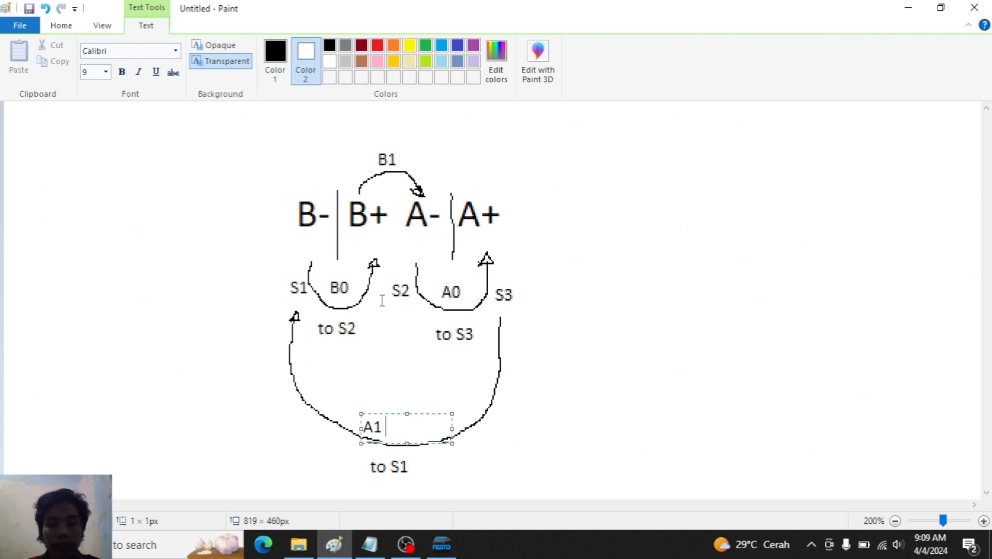
pyautogui.write('+ PB')
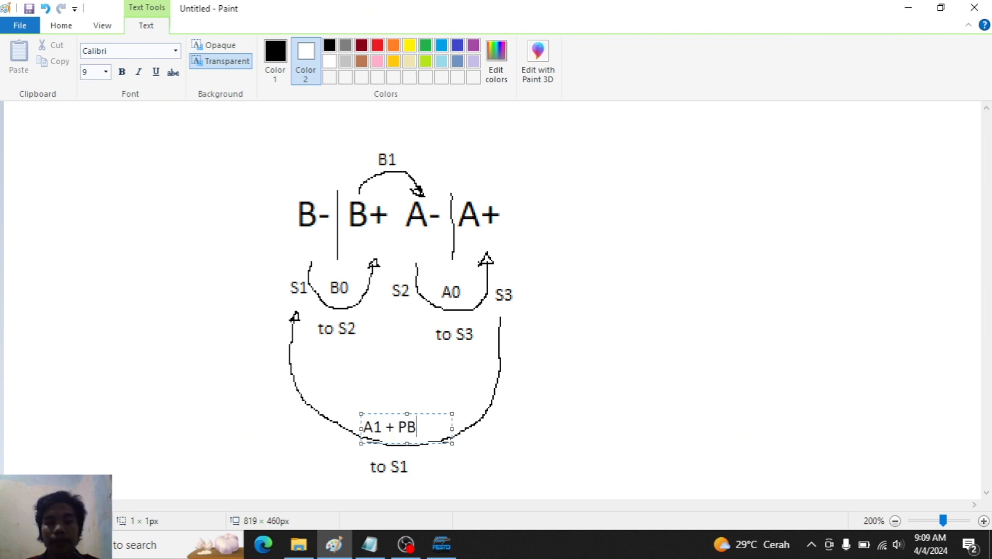
pyautogui.click(578, 268)
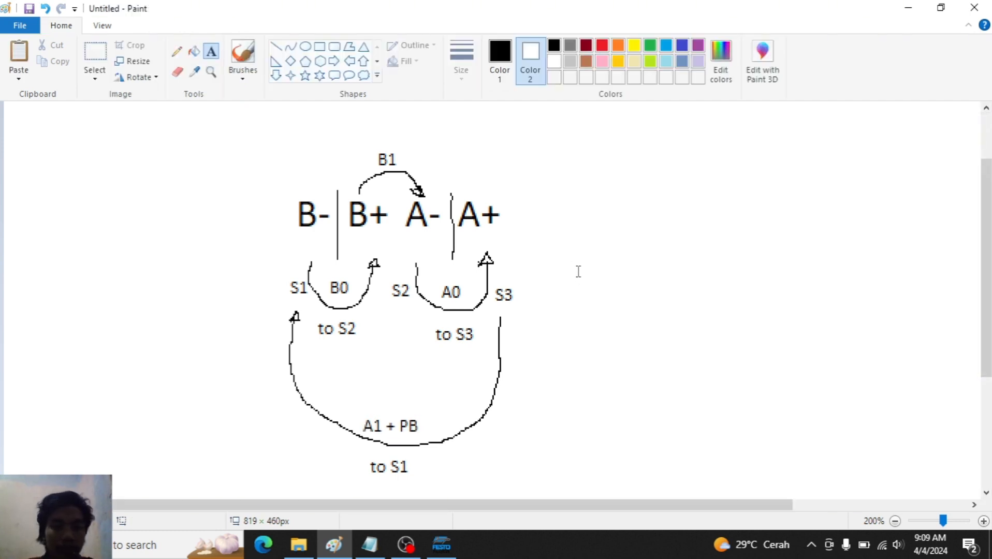
# Step: Switch to FluidSIM-P, start a new circuit and place a double acting cylinder near the top of the page
pyautogui.scroll(-1, 990, 240)
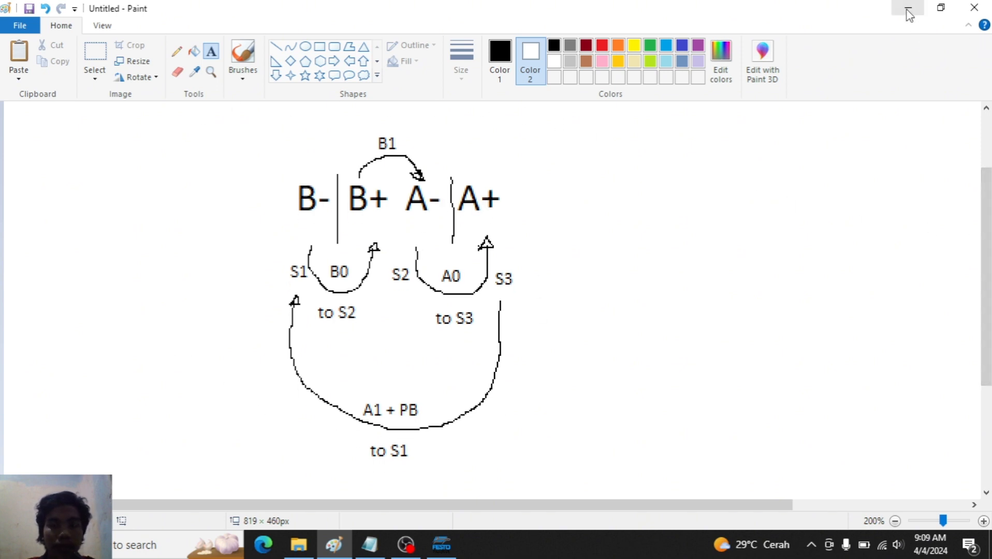
pyautogui.click(441, 545)
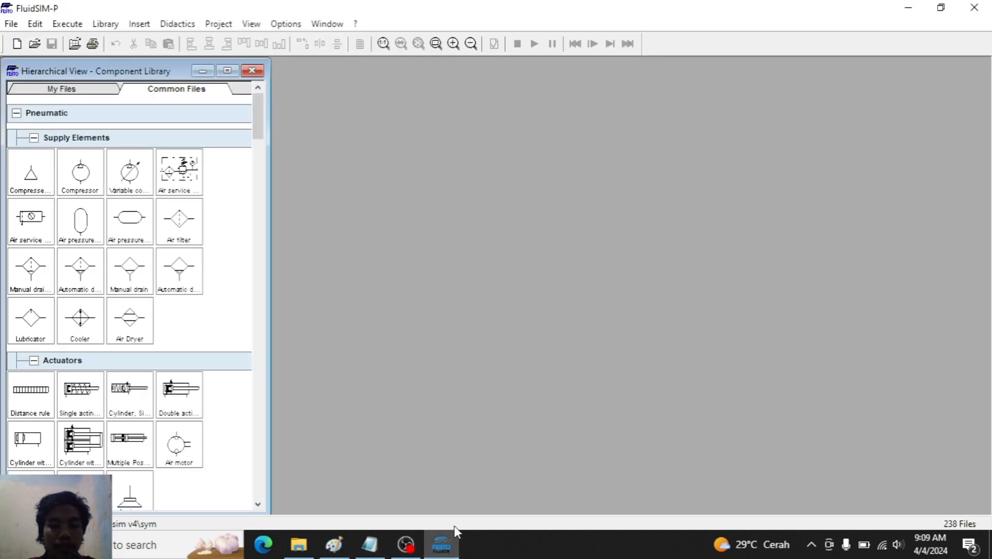
pyautogui.click(18, 43)
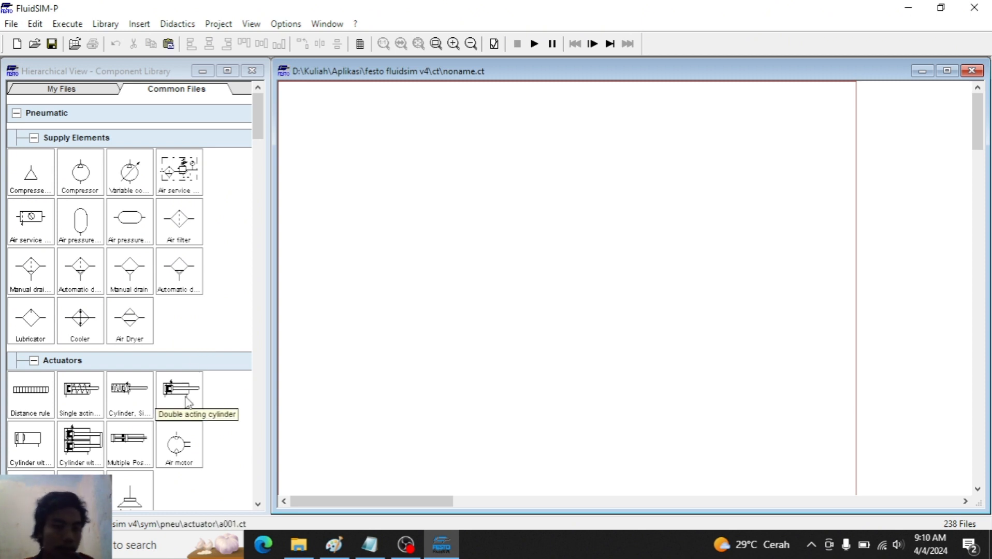
pyautogui.moveTo(179, 392); pyautogui.dragTo(393, 162)
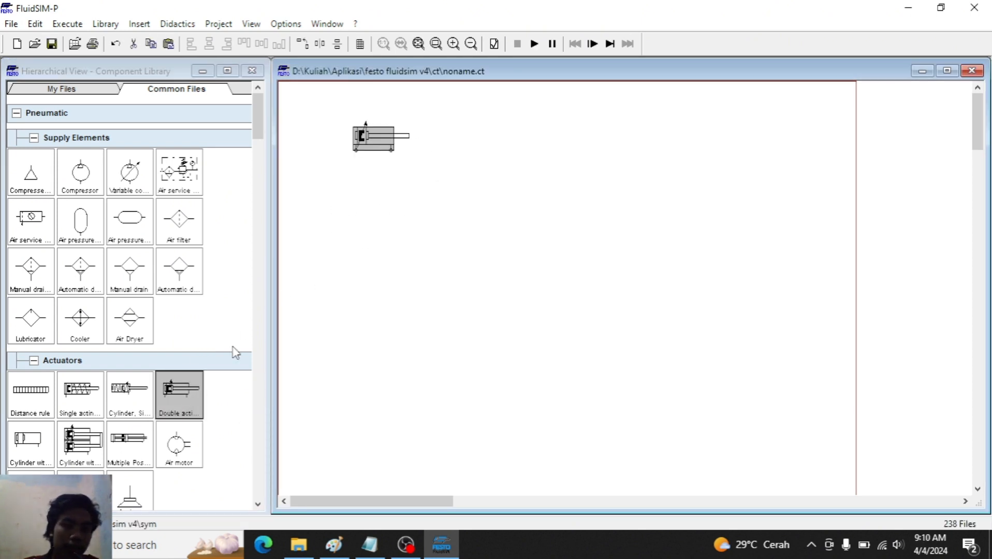
# Step: Turn off the cylinder's sensing and adjustable cushioning, and add actuating labels A0 at 0 mm and A1 at the stroke end
pyautogui.doubleClick(373, 141)
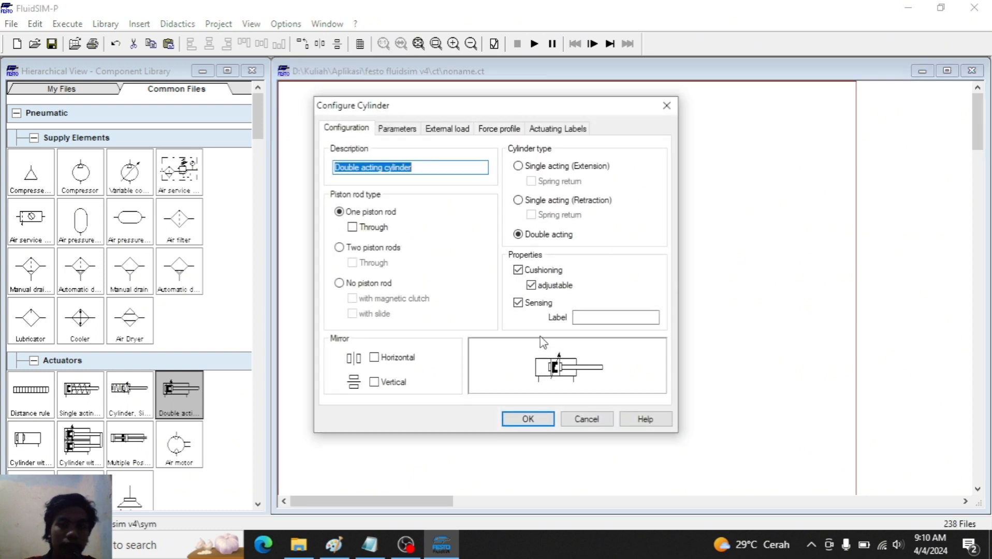
pyautogui.click(519, 304)
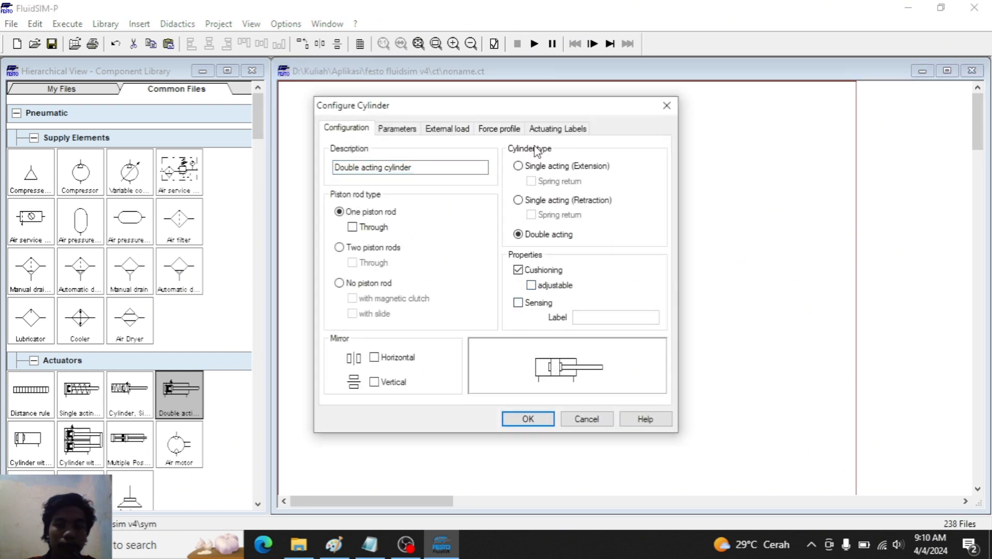
pyautogui.click(552, 129)
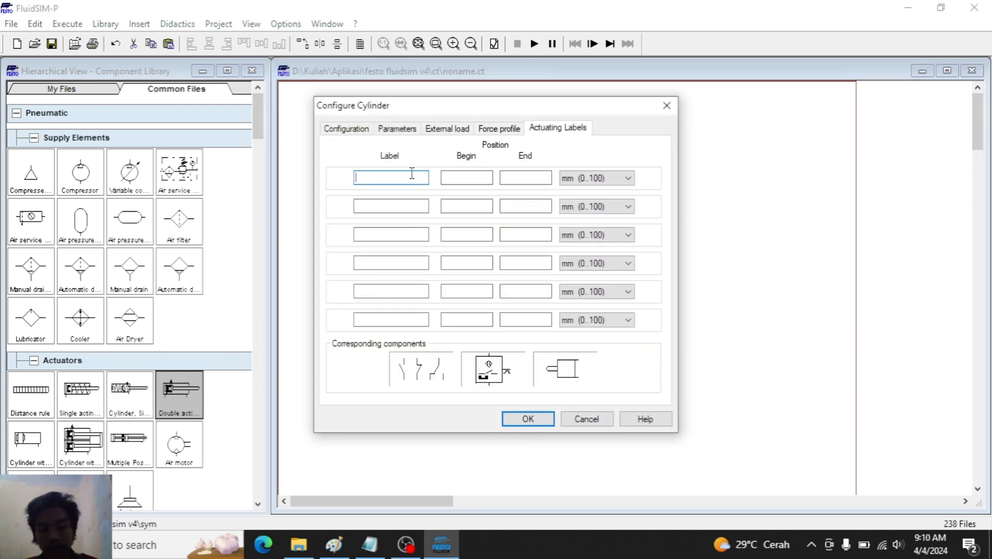
pyautogui.write('A0')
pyautogui.click(490, 177)
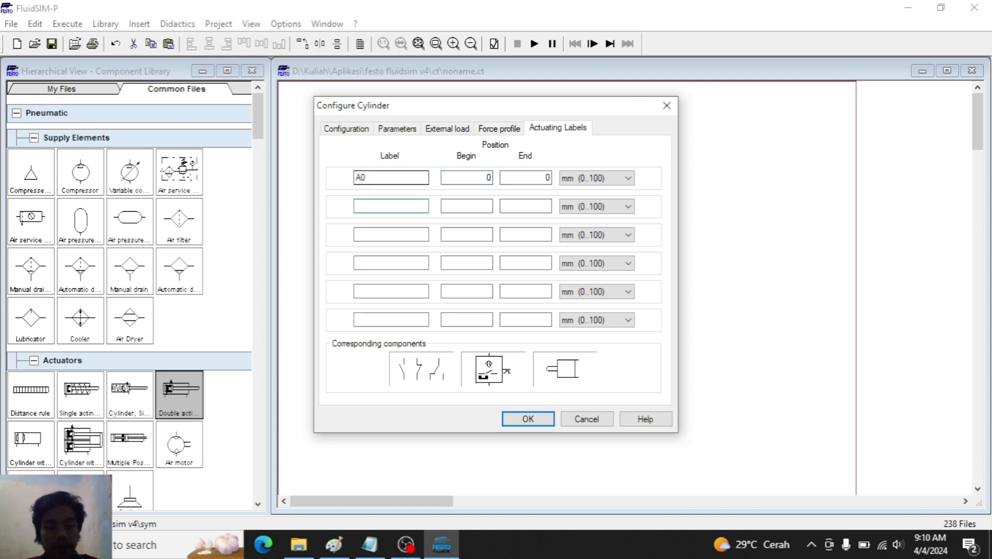
pyautogui.click(490, 206)
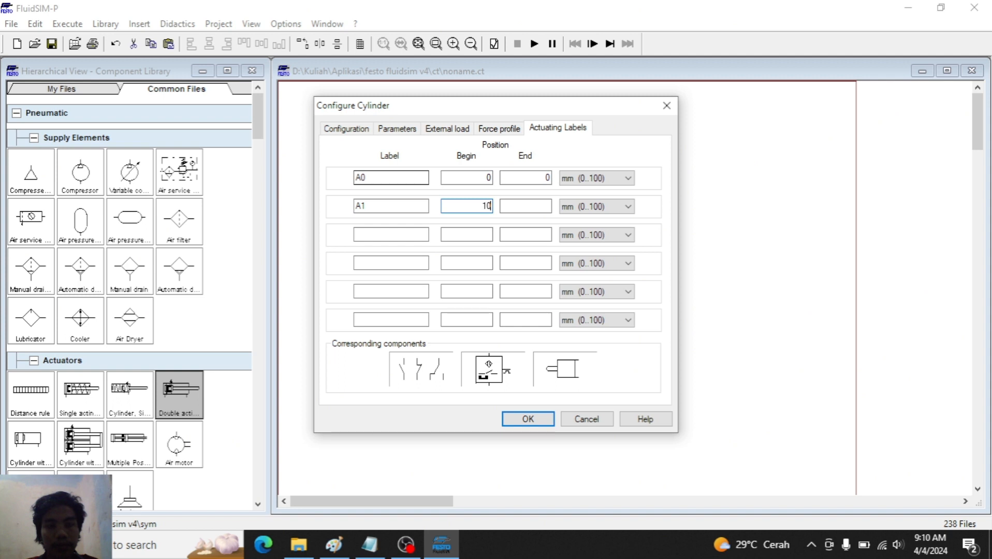
pyautogui.press('Return')
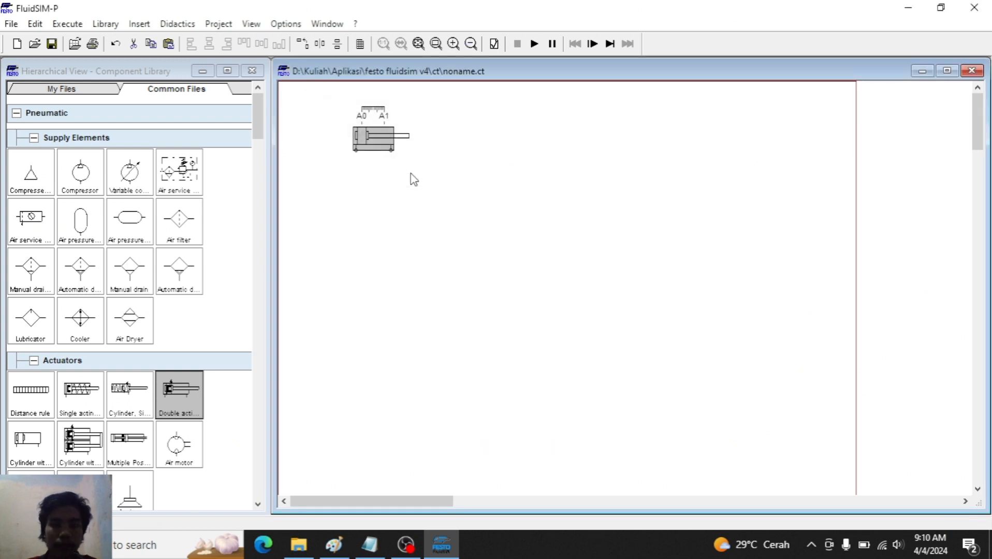
# Step: Place the A0–A1 distance rule beyond the tip of the piston rod and shift the cylinder and rule slightly up together
pyautogui.moveTo(403, 118); pyautogui.dragTo(420, 115)
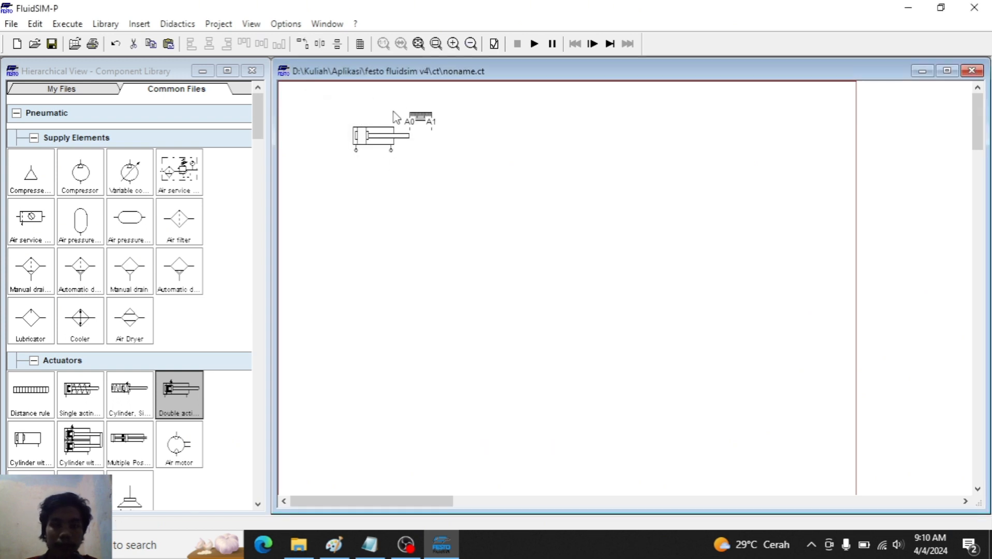
pyautogui.moveTo(342, 99); pyautogui.dragTo(457, 166)
pyautogui.moveTo(387, 150); pyautogui.dragTo(396, 141)
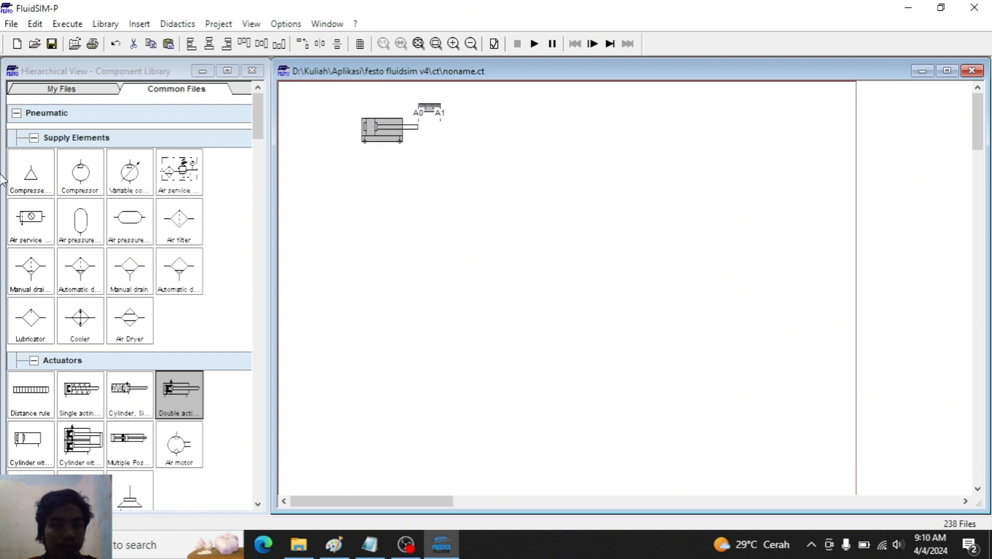
# Step: Place a compressed air supply in the lower part of the page and a 5/n way valve below the cylinder
pyautogui.moveTo(31, 170); pyautogui.dragTo(328, 369)
pyautogui.scroll(-8, 177, 365)
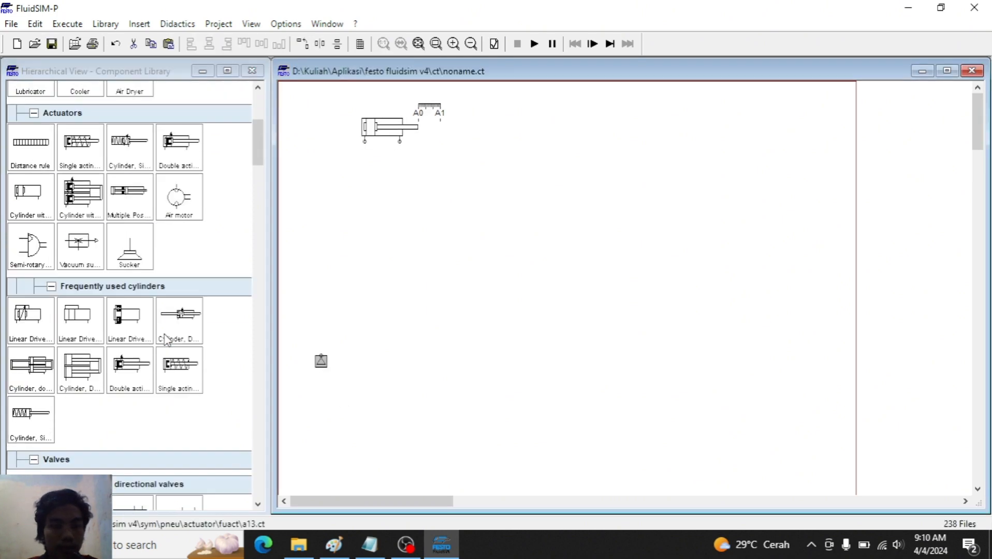
pyautogui.moveTo(167, 387); pyautogui.dragTo(394, 224)
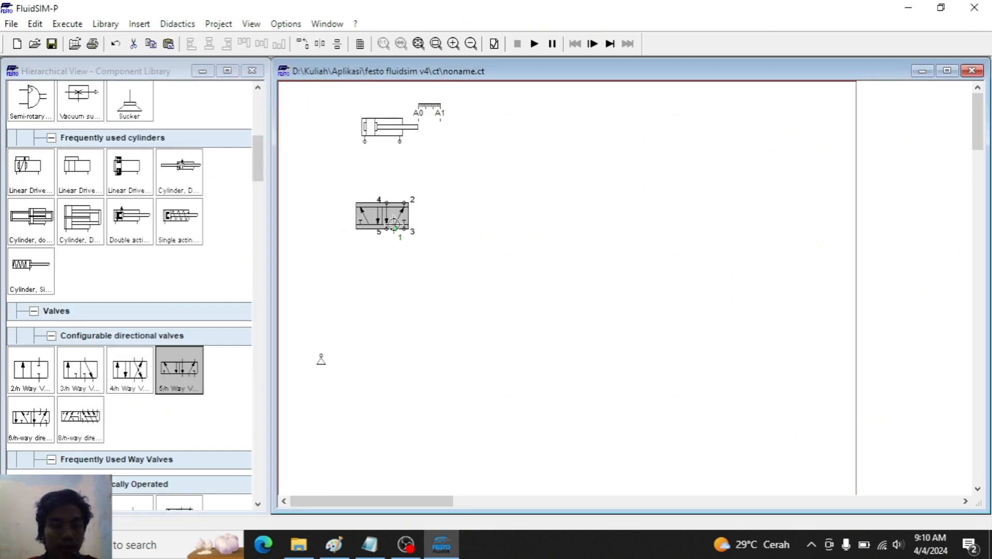
# Step: Configure the 5/n way valve with two switching positions, the second one initial, and pneumatic/electrical actuation on both sides
pyautogui.doubleClick(392, 224)
pyautogui.scroll(-1, 383, 284)
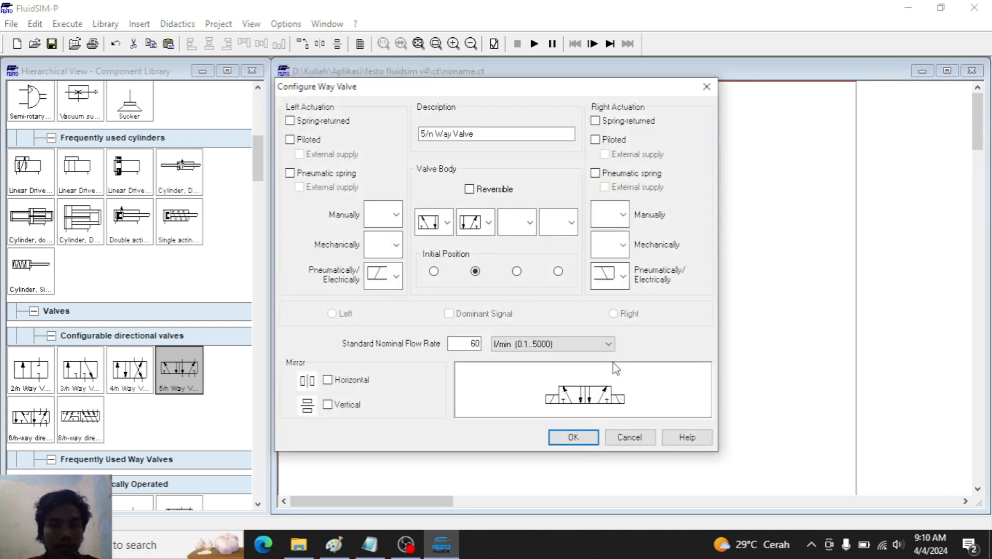
pyautogui.click(573, 437)
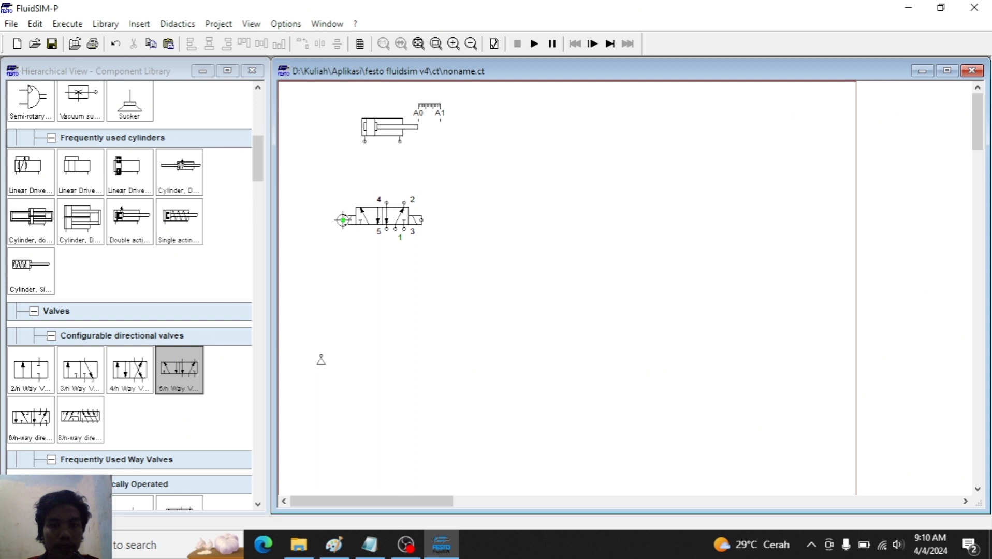
# Step: Label the way valve's left solenoid A+ and its right solenoid A-
pyautogui.doubleClick(343, 220)
pyautogui.write('a+')
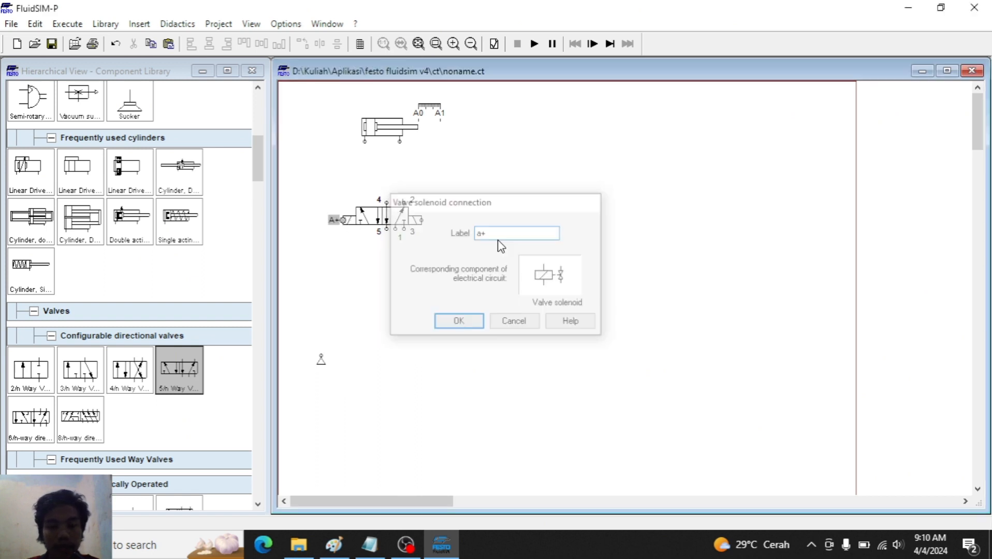
pyautogui.press('Return')
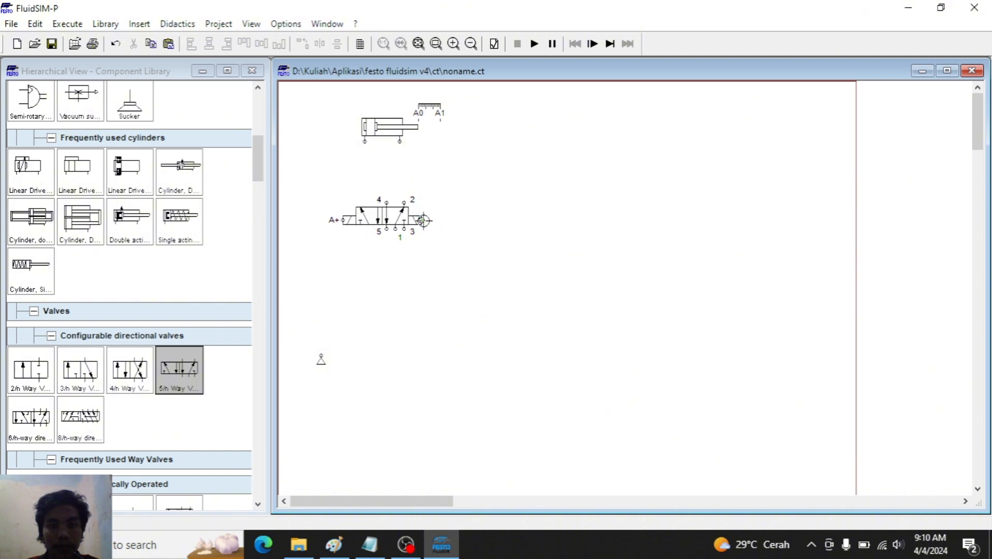
pyautogui.doubleClick(421, 220)
pyautogui.write('a-')
pyautogui.press('Return')
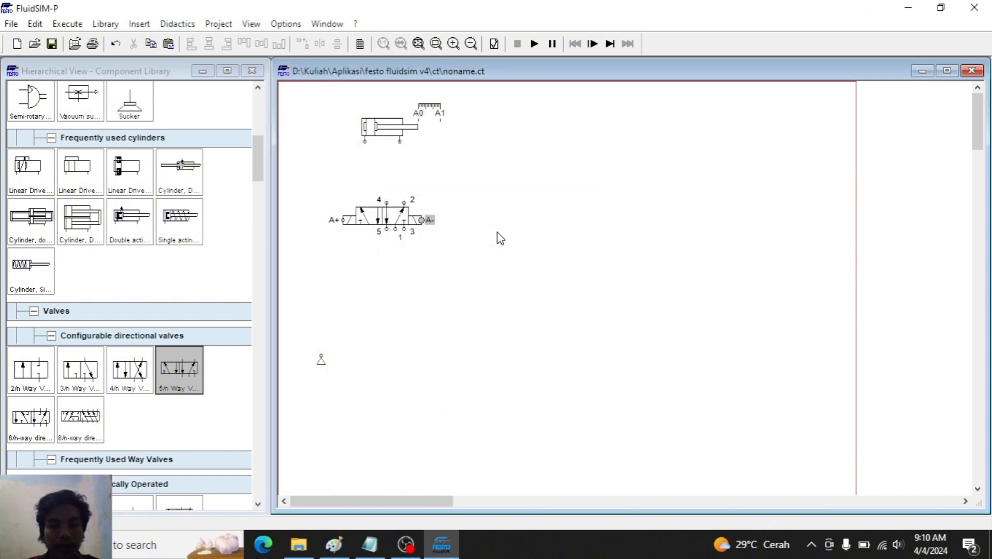
# Step: Place a one-way flow control valve beside the way valve and rotate it upright with its check valve on the left
pyautogui.scroll(-10, 129, 372)
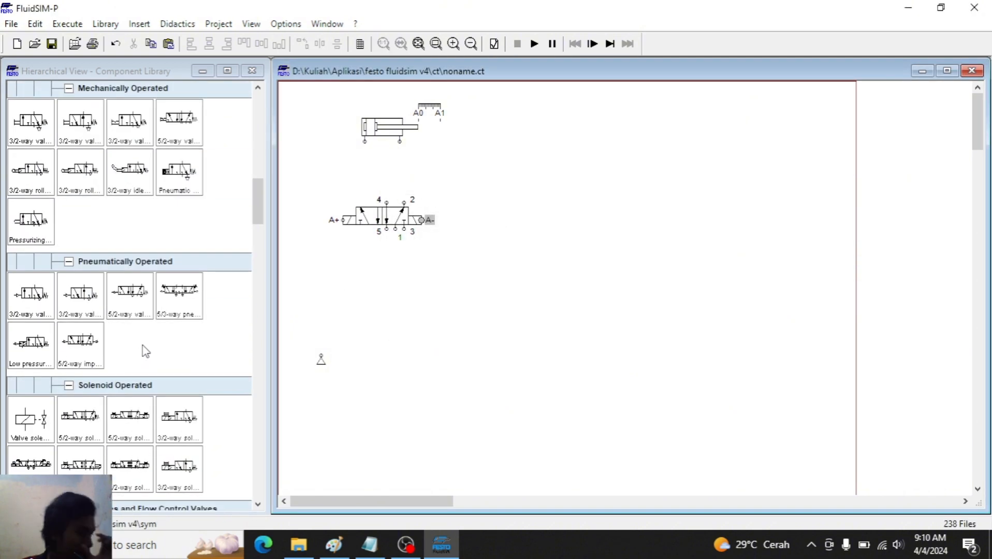
pyautogui.scroll(-3, 143, 348)
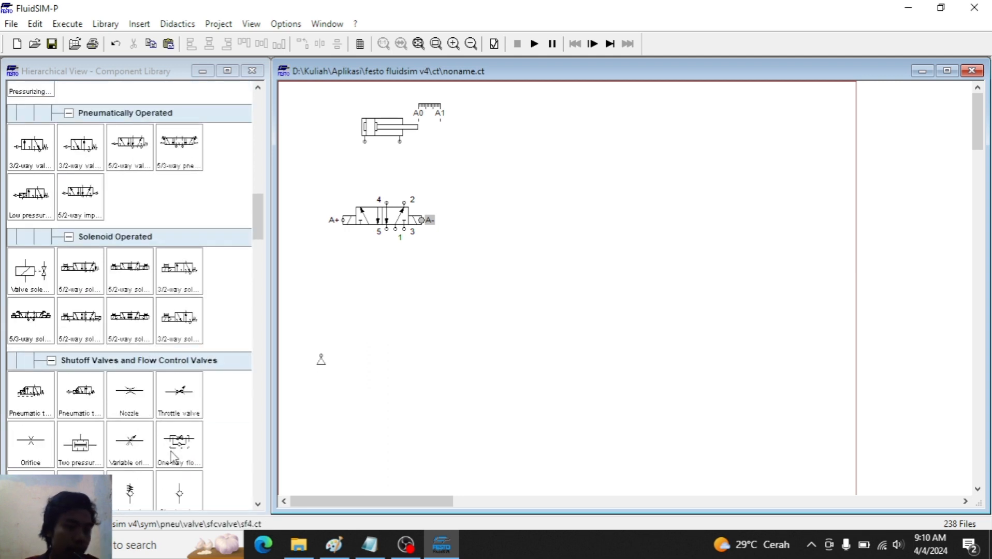
pyautogui.moveTo(179, 444); pyautogui.dragTo(539, 293)
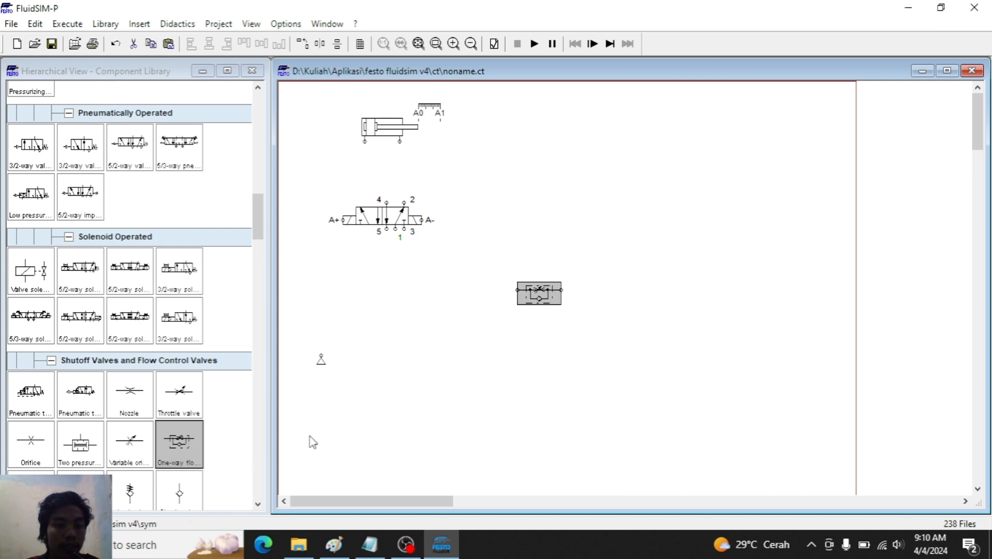
pyautogui.click(303, 44)
pyautogui.click(302, 44)
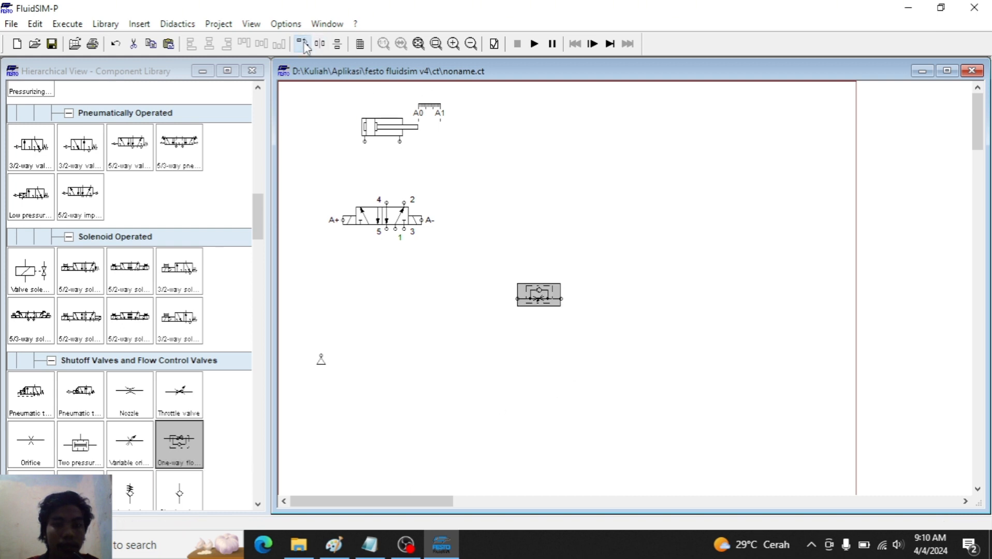
pyautogui.click(302, 44)
pyautogui.moveTo(539, 292); pyautogui.dragTo(506, 251)
# Step: Set the one-way flow control valve's opening level to 25 %
pyautogui.doubleClick(507, 251)
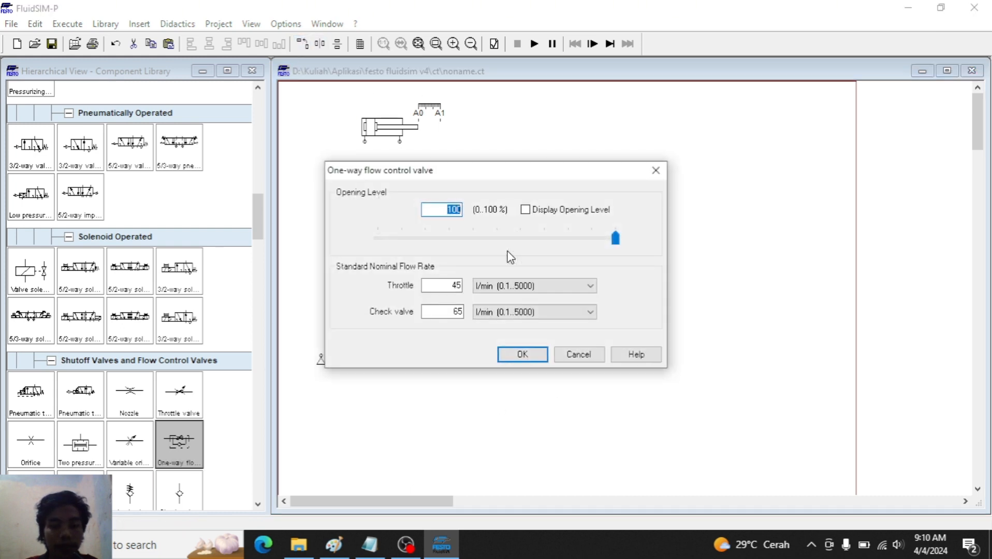
pyautogui.write('25')
pyautogui.click(521, 354)
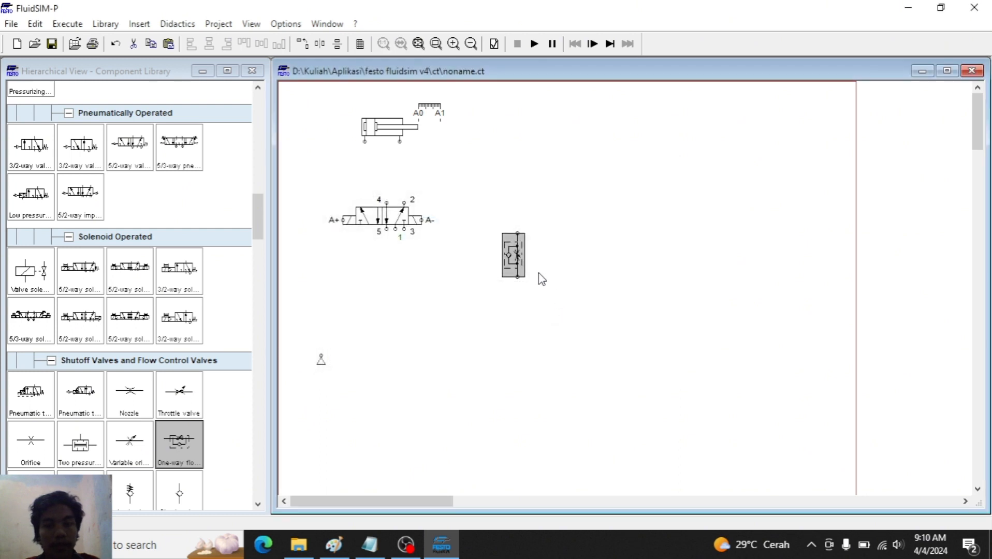
# Step: Position the flow control valve under the cylinder's left port and place a copy of it under the right port
pyautogui.moveTo(520, 261); pyautogui.dragTo(360, 168)
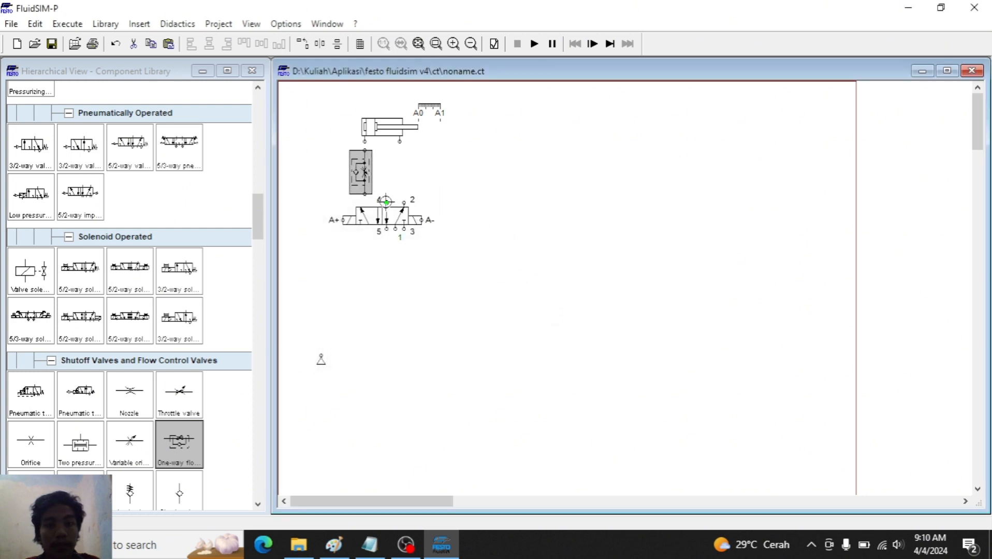
pyautogui.hotkey('ctrl', 'c')
pyautogui.hotkey('ctrl', 'v')
pyautogui.moveTo(652, 331); pyautogui.dragTo(392, 166)
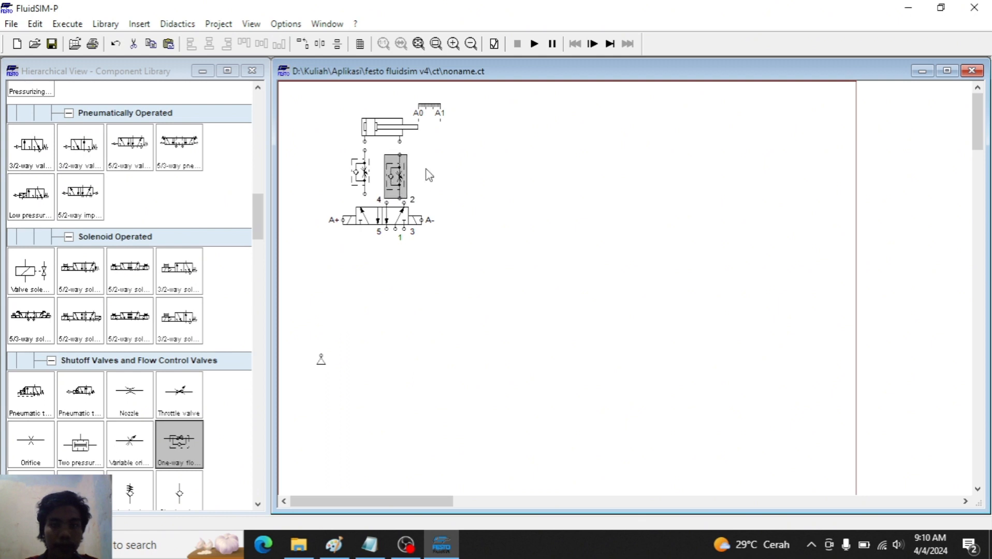
pyautogui.click(343, 169)
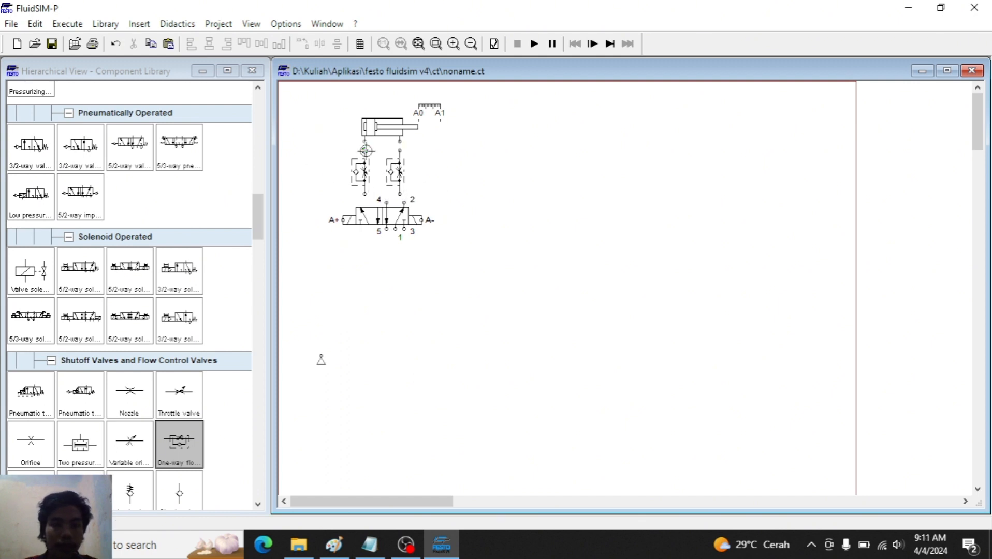
# Step: Shift the way valve slightly left and connect its ports 4 and 2 through the flow control valves to the cylinder ports
pyautogui.click(397, 228)
pyautogui.moveTo(397, 227)
pyautogui.mouseDown()
pyautogui.moveTo(383, 227)
pyautogui.moveTo(373, 207)
pyautogui.moveTo(391, 205)
pyautogui.mouseUp()
pyautogui.click(363, 194)
pyautogui.click(361, 199)
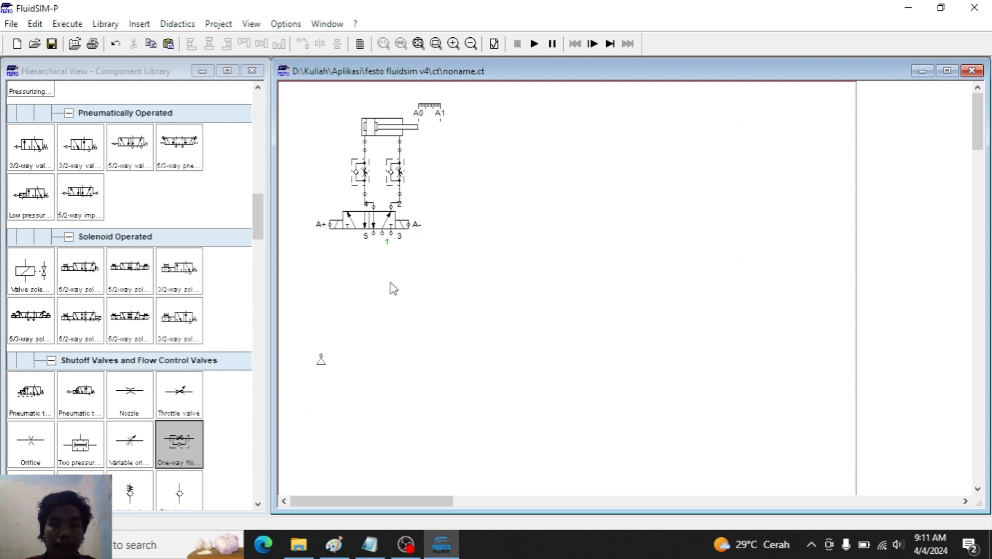
# Step: Move the compressed air supply beneath the way valve and connect it to port 1
pyautogui.moveTo(320, 365); pyautogui.dragTo(382, 234)
pyautogui.click(399, 256)
pyautogui.click(393, 250)
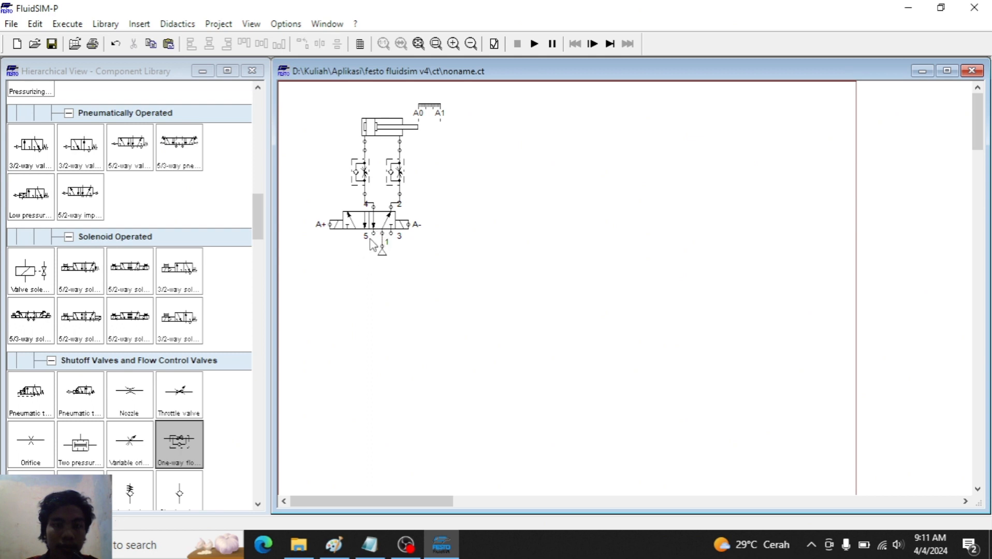
# Step: Terminate the way valve's exhaust ports 5 and 3 with silencers
pyautogui.doubleClick(371, 236)
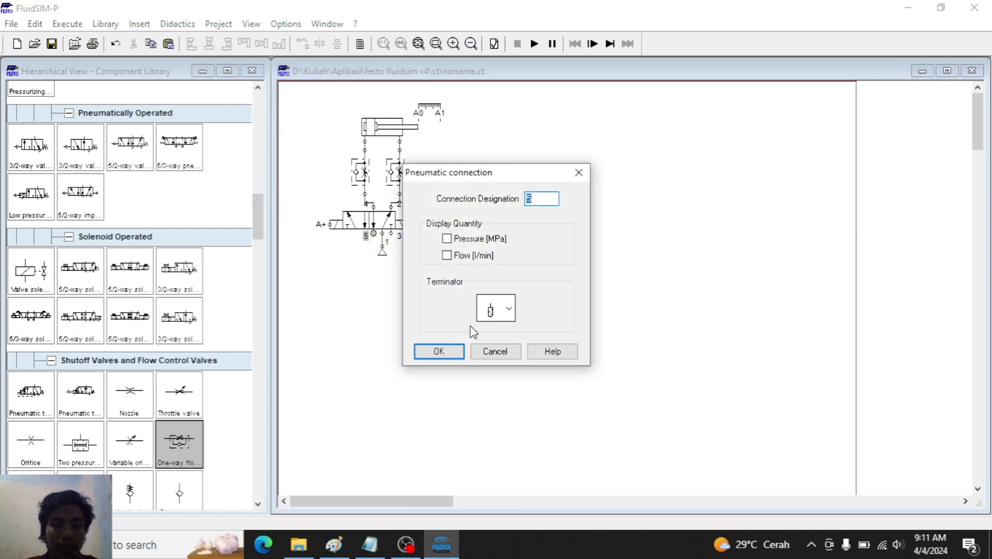
pyautogui.click(430, 351)
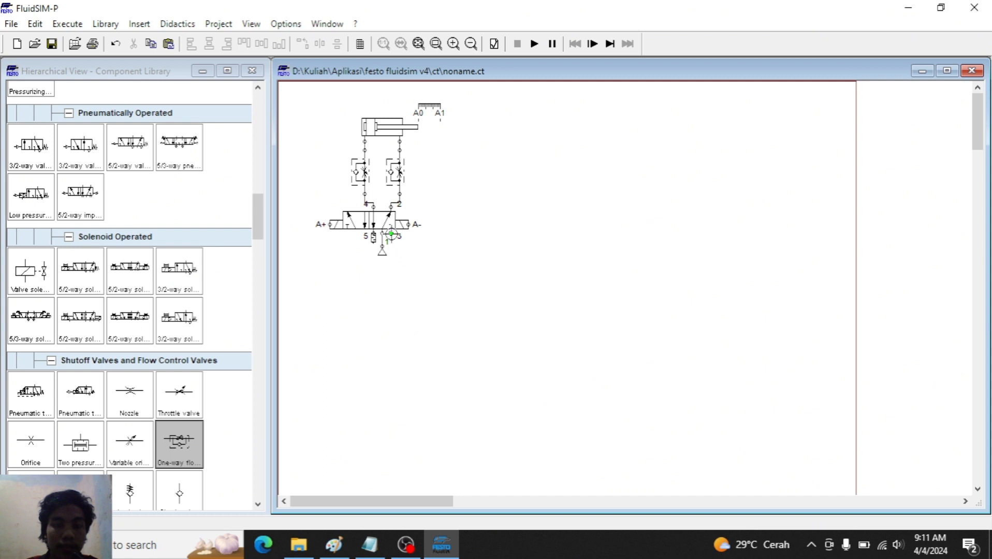
pyautogui.doubleClick(390, 234)
pyautogui.click(494, 310)
pyautogui.click(438, 351)
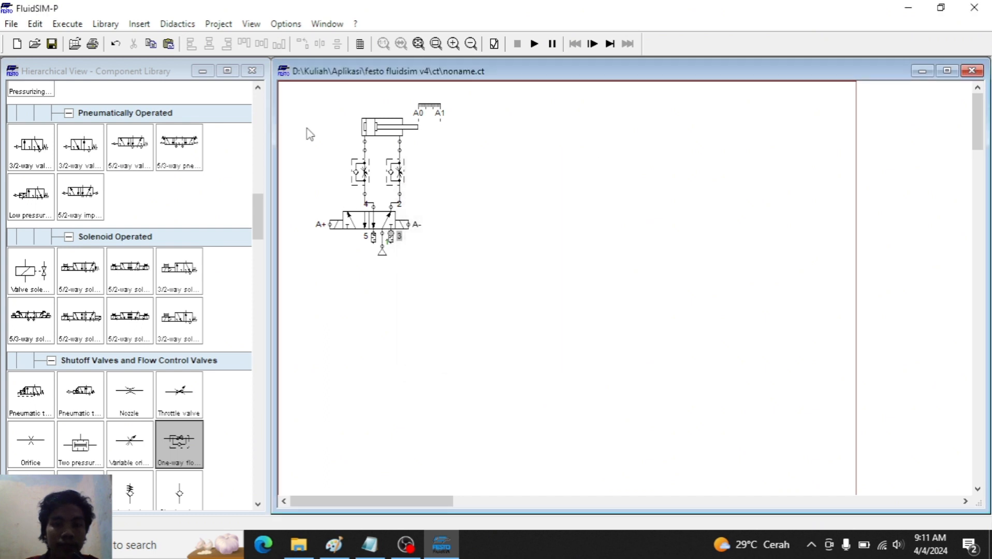
# Step: Move the complete cylinder A circuit to the right and slightly up
pyautogui.moveTo(310, 134); pyautogui.dragTo(434, 255)
pyautogui.moveTo(382, 214); pyautogui.dragTo(434, 205)
pyautogui.click(513, 219)
# Step: Duplicate the complete cylinder A circuit and place the copy to its right at the same height
pyautogui.moveTo(355, 89); pyautogui.dragTo(536, 321)
pyautogui.hotkey('ctrl', 'c')
pyautogui.hotkey('ctrl', 'v')
pyautogui.moveTo(629, 369); pyautogui.dragTo(558, 206)
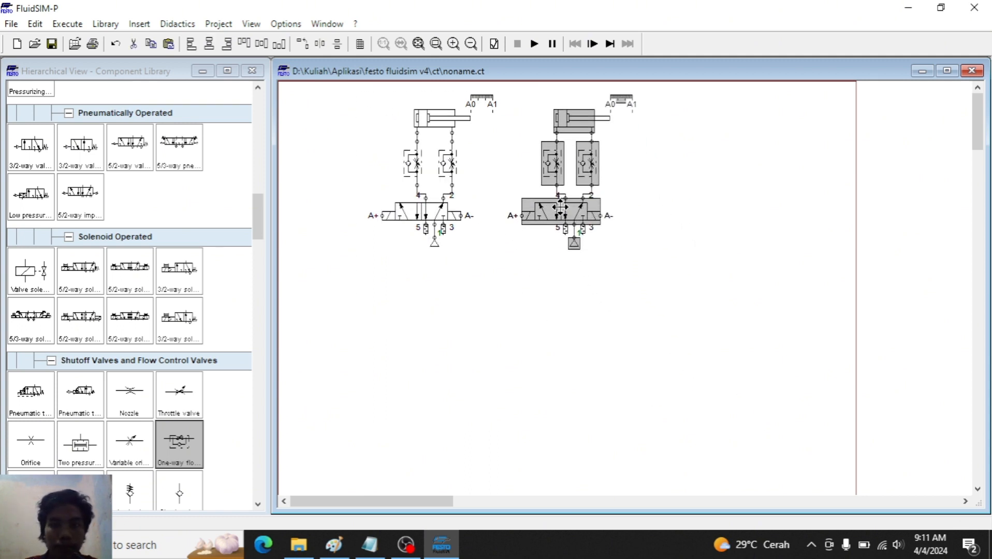
pyautogui.click(499, 192)
# Step: Relabel the copied way valve's solenoids from cylinder A designations to B+ on the left end and B- on the right end
pyautogui.doubleClick(520, 215)
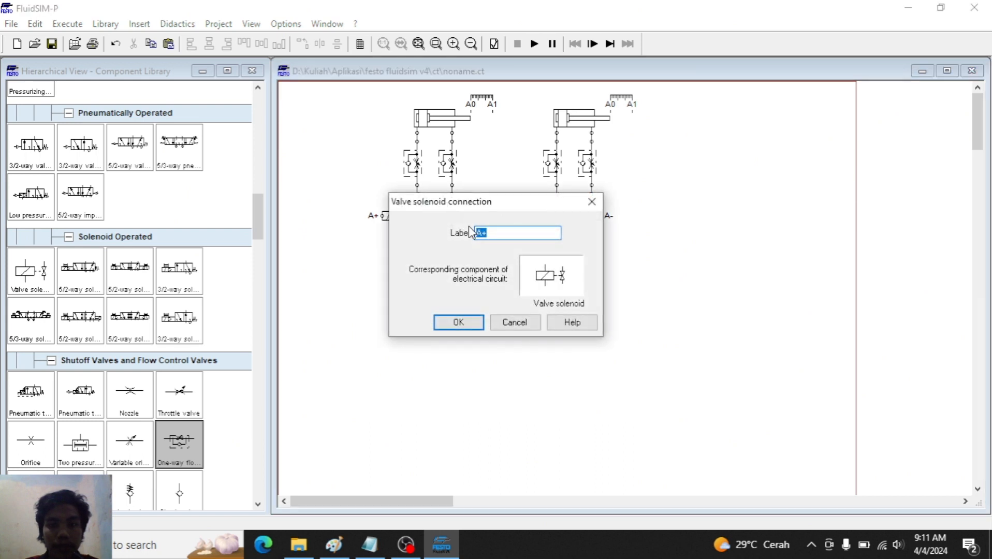
pyautogui.write('B+')
pyautogui.press('Return')
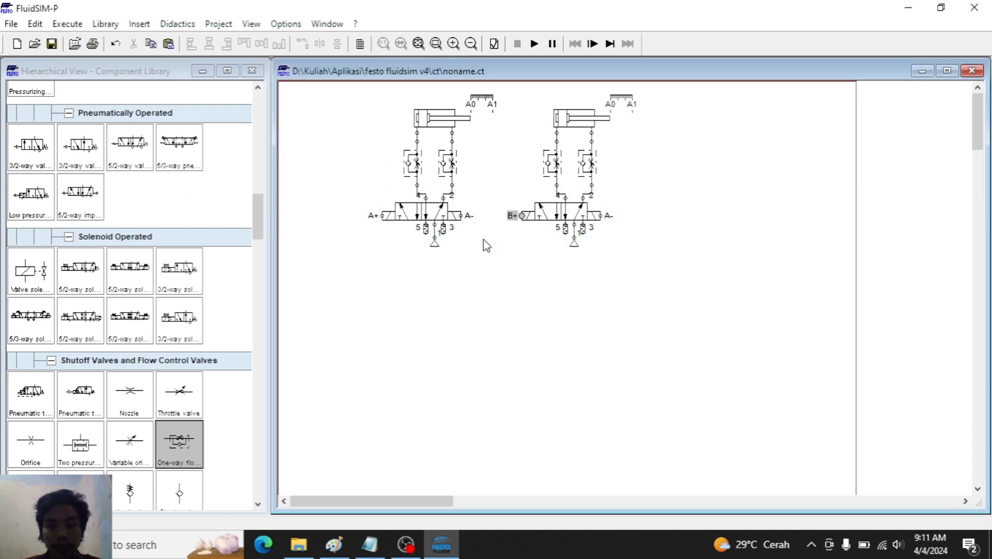
pyautogui.doubleClick(601, 215)
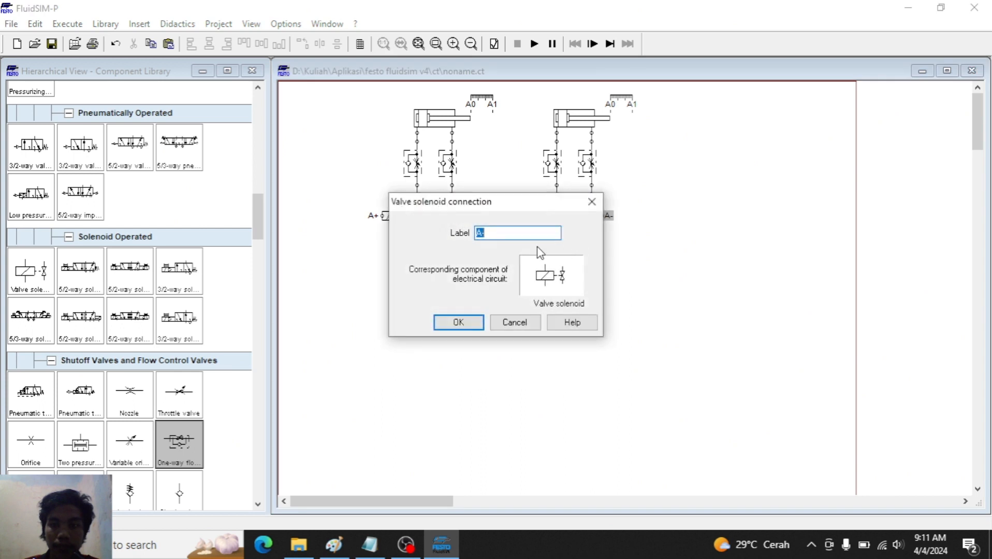
pyautogui.write('B')
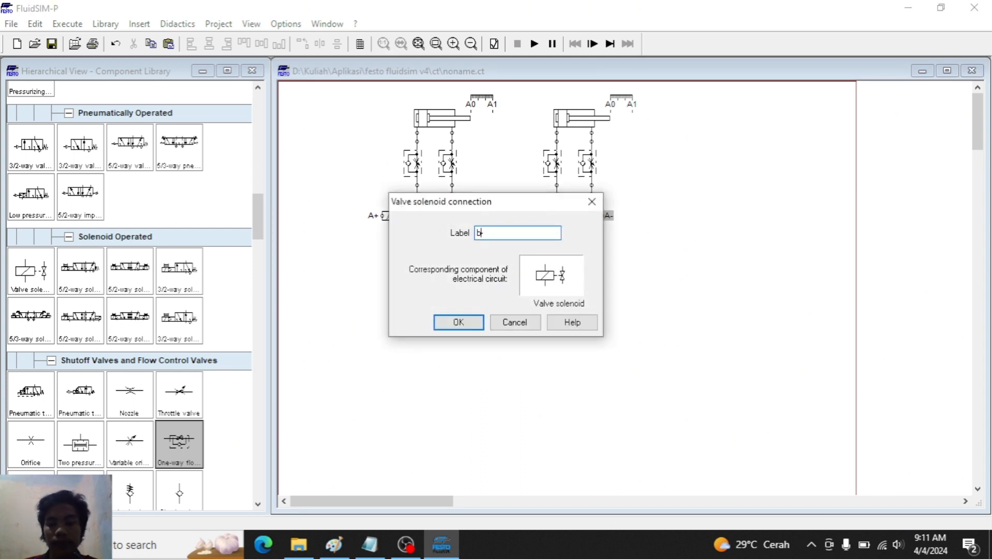
pyautogui.write('-')
pyautogui.press('Return')
# Step: Relabel the copied cylinder's distance rule marks as B0 at position 0 and B1 at position 100
pyautogui.doubleClick(627, 104)
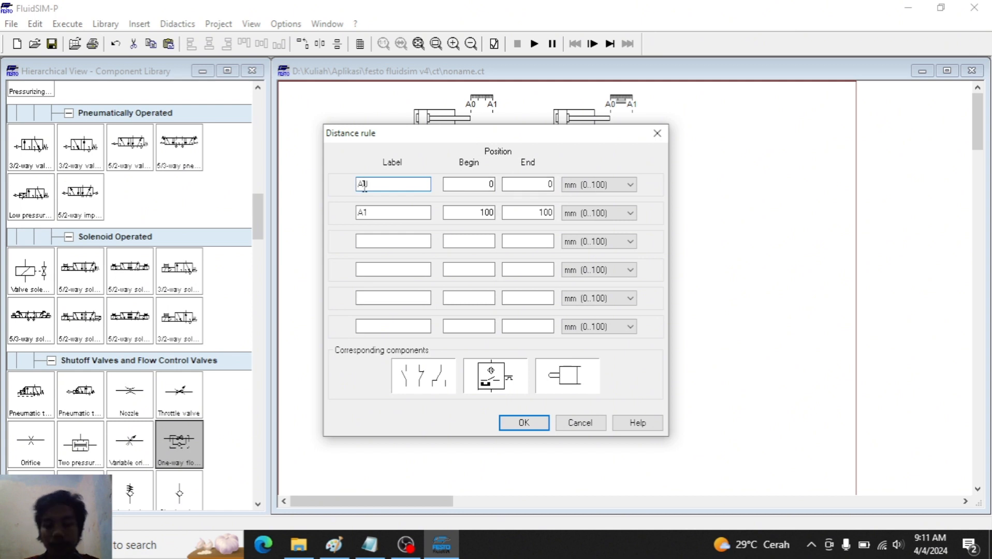
pyautogui.press('Tab')
pyautogui.press('Tab')
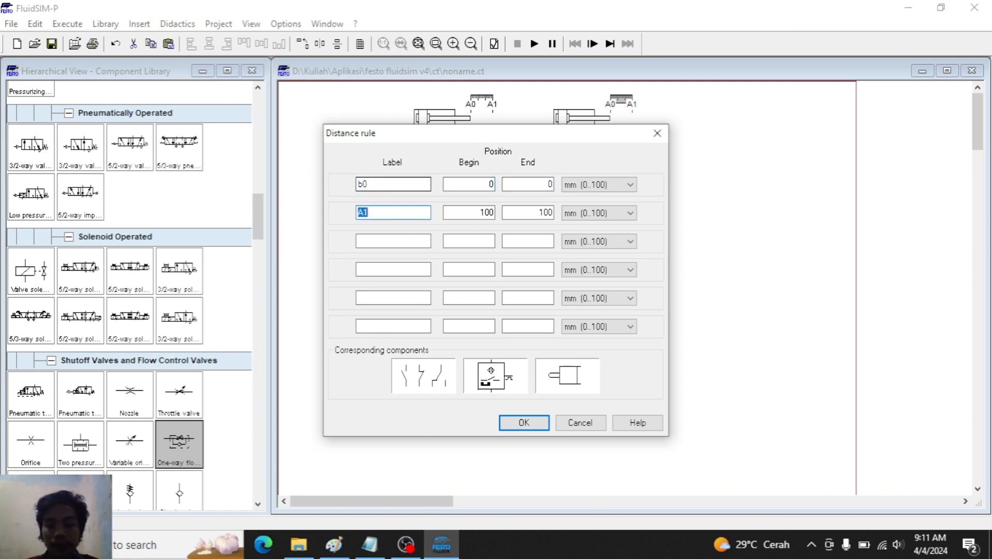
pyautogui.press('Return')
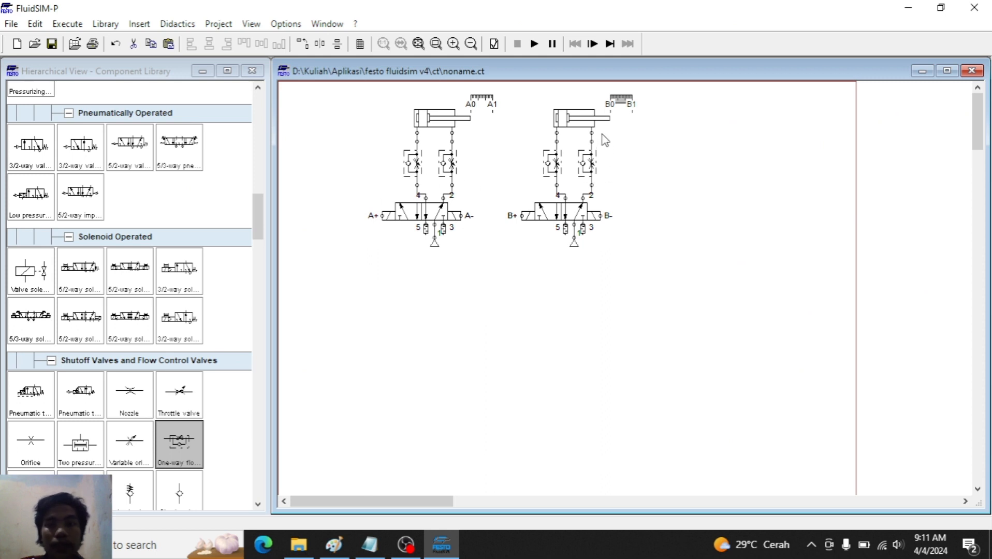
pyautogui.click(647, 149)
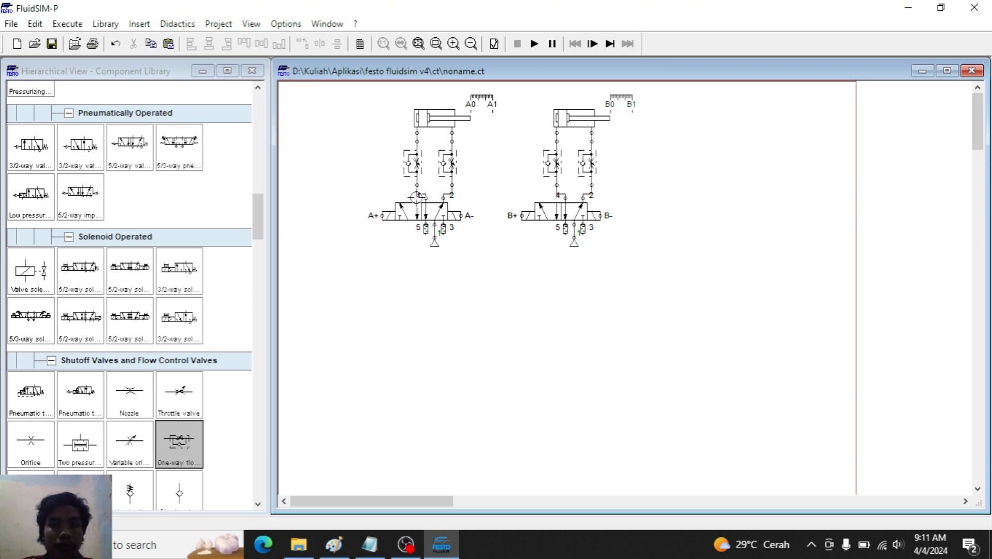
# Step: Move both complete cylinder circuits together slightly to the right and up
pyautogui.moveTo(335, 102); pyautogui.dragTo(657, 286)
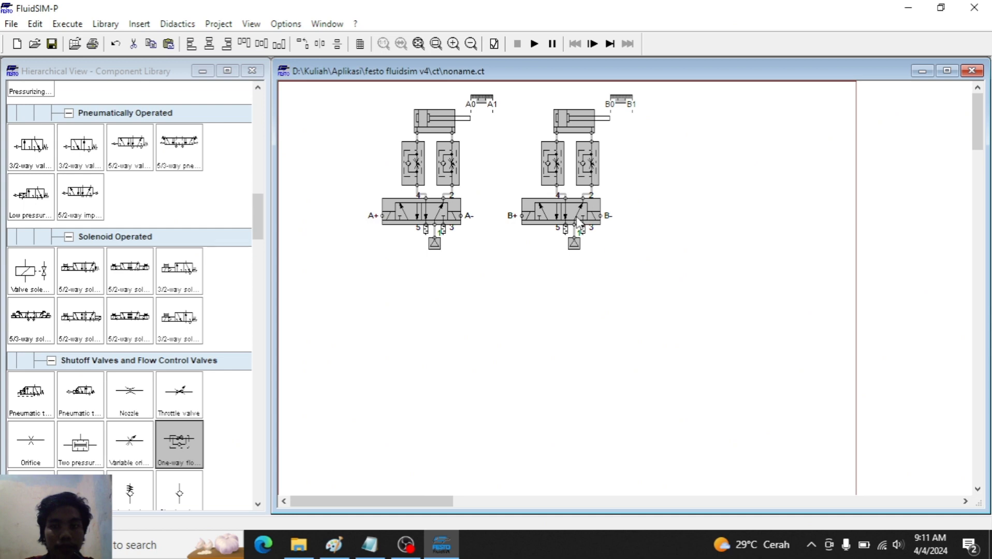
pyautogui.moveTo(572, 211); pyautogui.dragTo(585, 206)
pyautogui.click(532, 277)
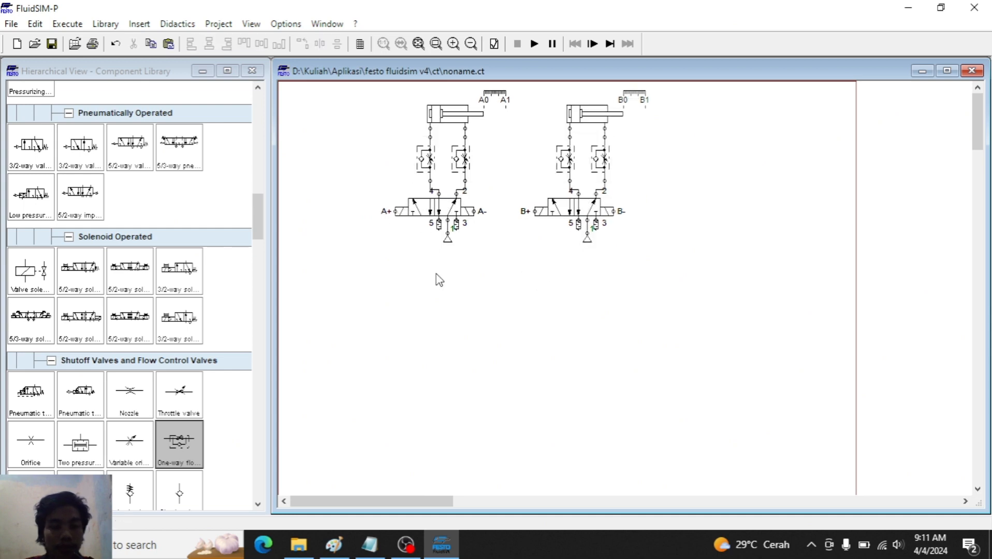
# Step: Place a +24V electrical connection below the pneumatic circuits at the sheet's left side and a 0V connection well beneath it
pyautogui.scroll(-10, 181, 299)
pyautogui.scroll(-10, 180, 304)
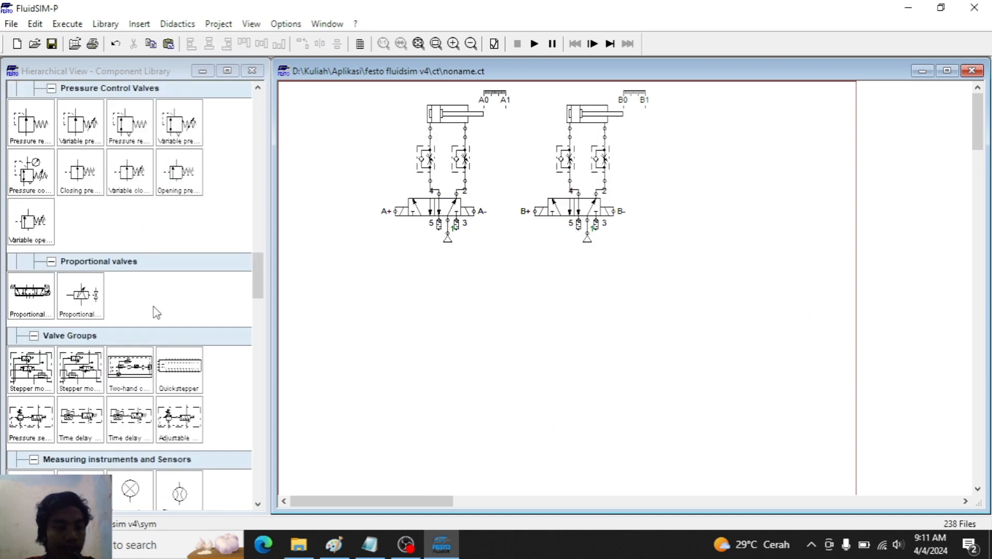
pyautogui.moveTo(79, 220); pyautogui.dragTo(312, 272)
pyautogui.moveTo(27, 222); pyautogui.dragTo(311, 447)
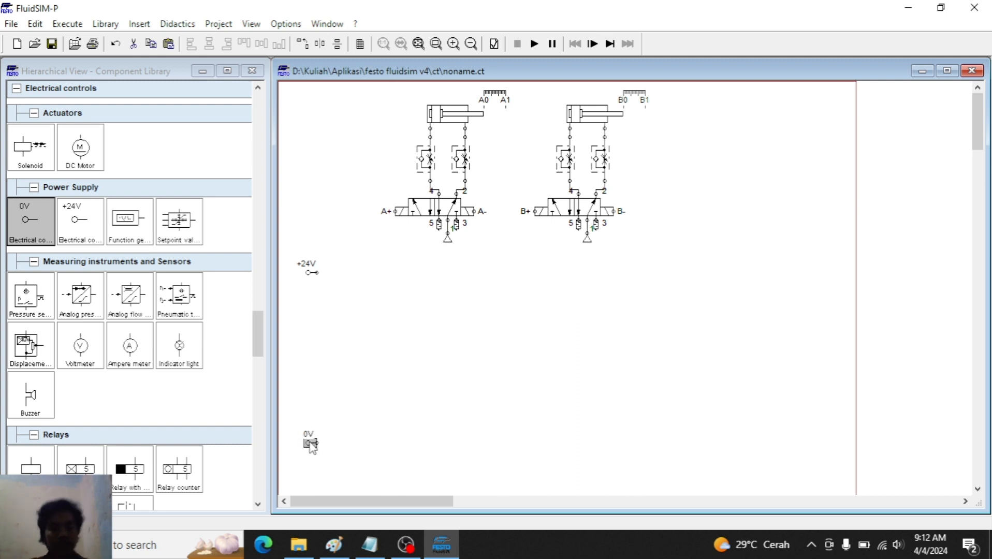
# Step: Check the sequence sketch in Paint, return to FluidSIM-P, and place a make pushbutton labelled PB just below and right of the +24V connection
pyautogui.hotkey('alt', 'Tab')
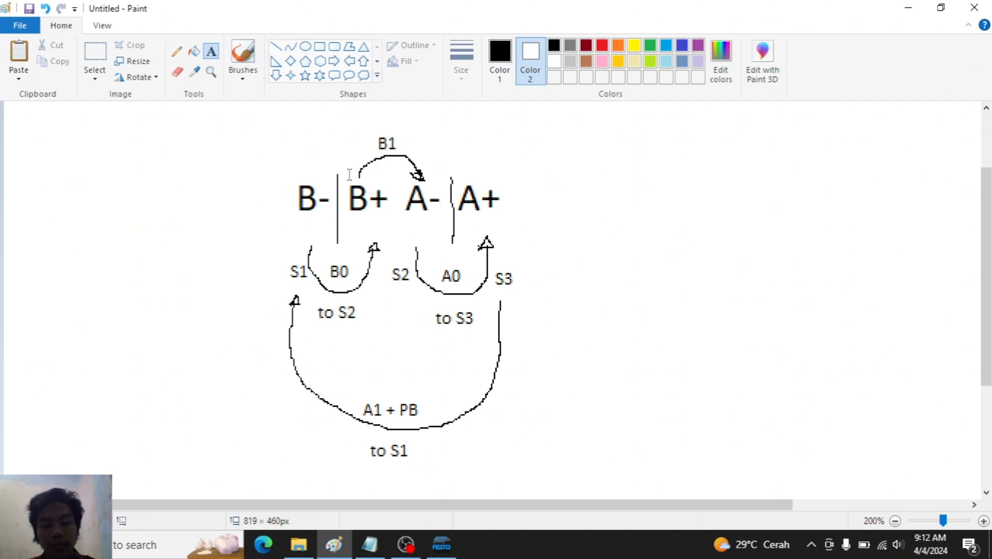
pyautogui.hotkey('alt', 'Tab')
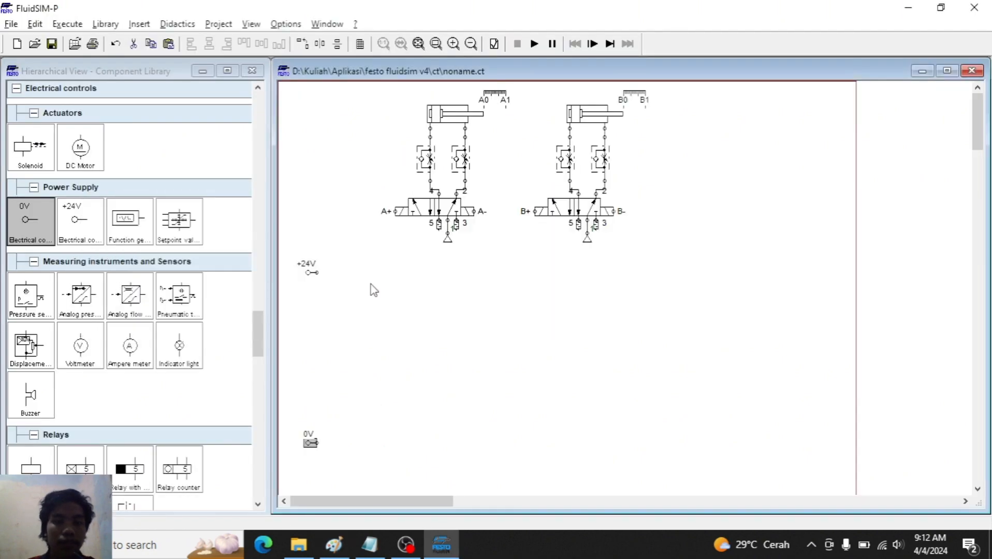
pyautogui.scroll(2, 38, 170)
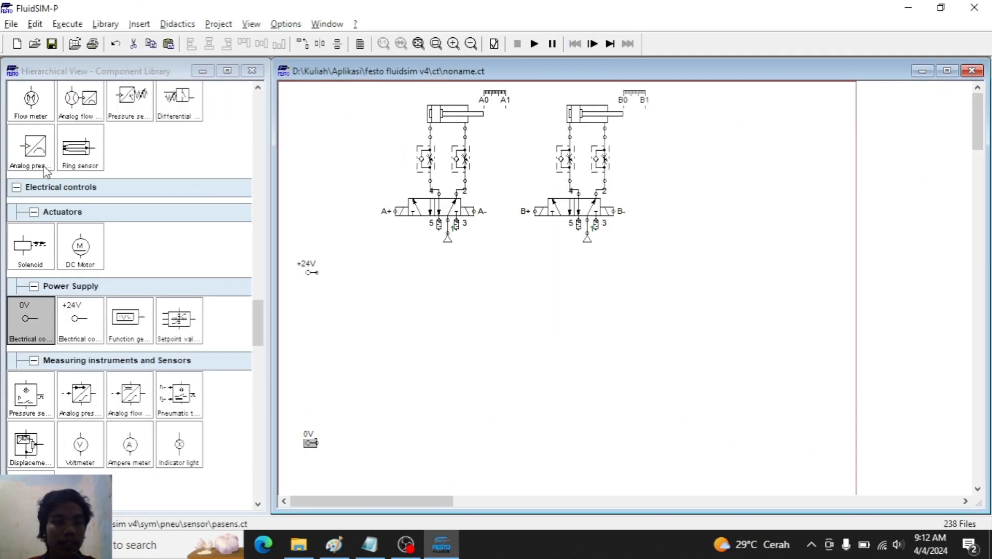
pyautogui.scroll(-4, 44, 207)
pyautogui.scroll(-3, 50, 334)
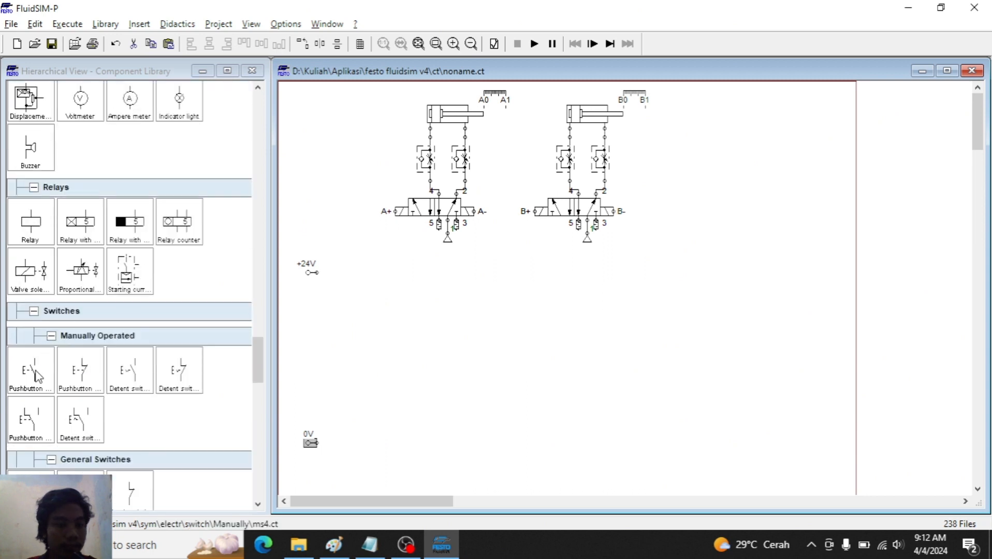
pyautogui.moveTo(30, 370); pyautogui.dragTo(335, 304)
pyautogui.doubleClick(341, 300)
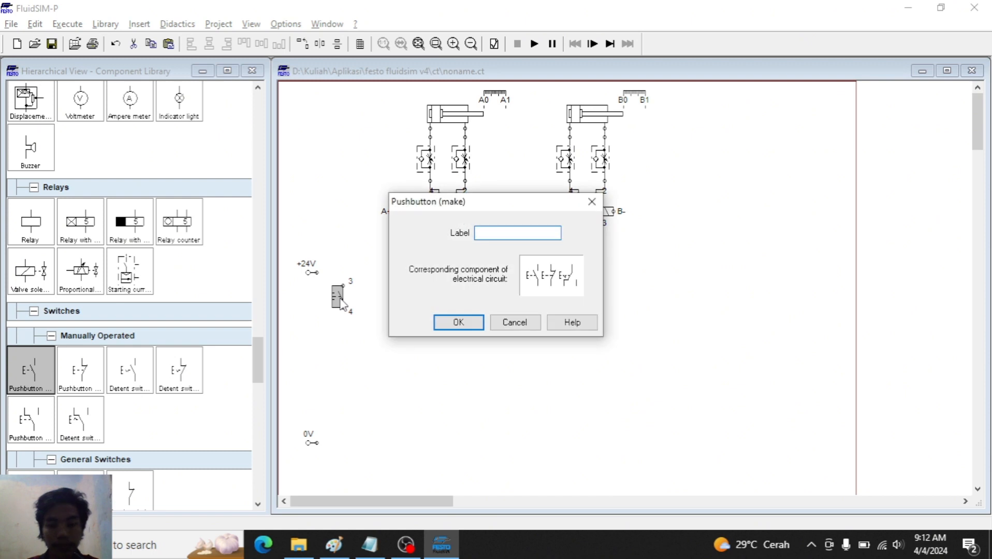
pyautogui.write('PB')
pyautogui.press('Return')
# Step: Place a make switch directly beneath pushbutton PB and label it A1, following the A1 + PB condition in the Paint sketch
pyautogui.scroll(-3, 64, 278)
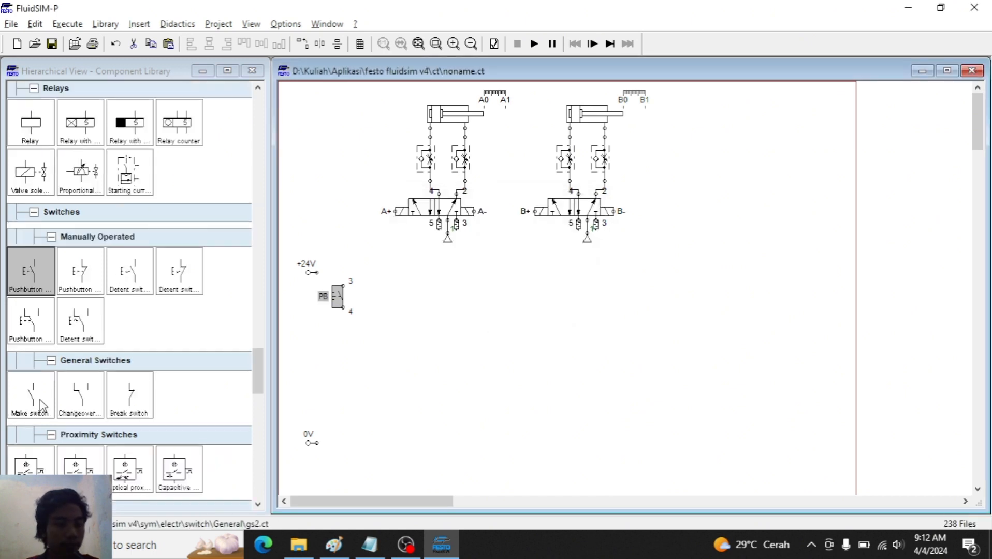
pyautogui.moveTo(43, 411); pyautogui.dragTo(344, 335)
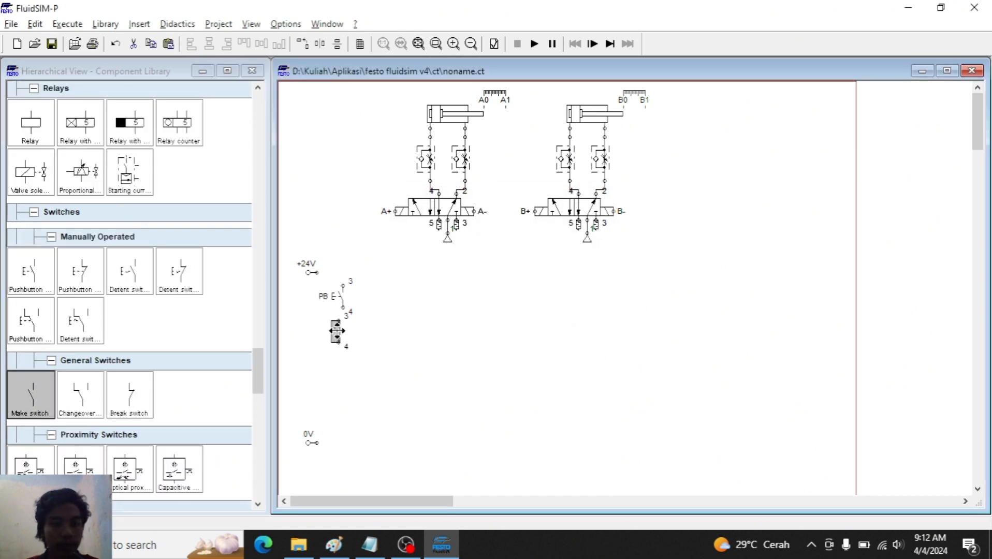
pyautogui.doubleClick(336, 331)
pyautogui.hotkey('alt', 'Tab')
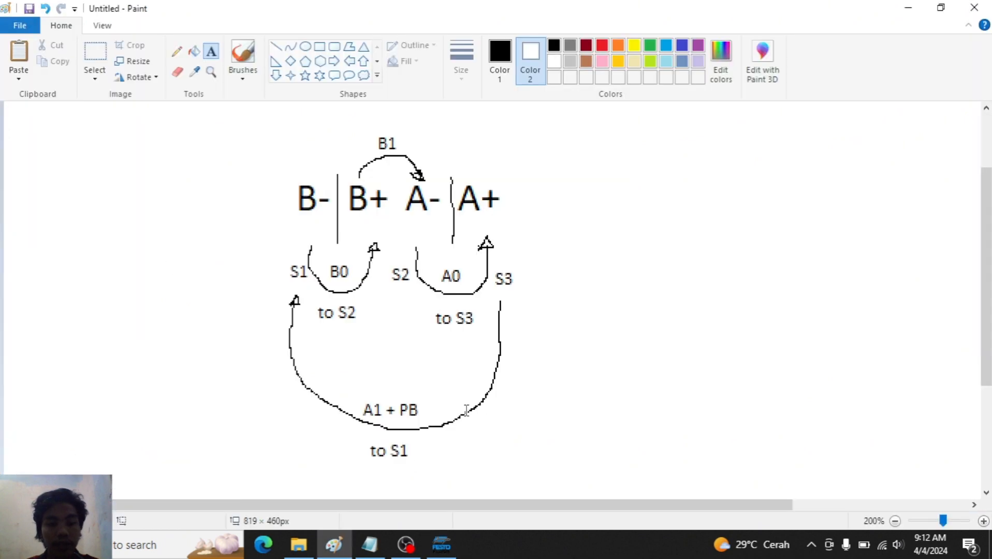
pyautogui.hotkey('alt', 'Tab')
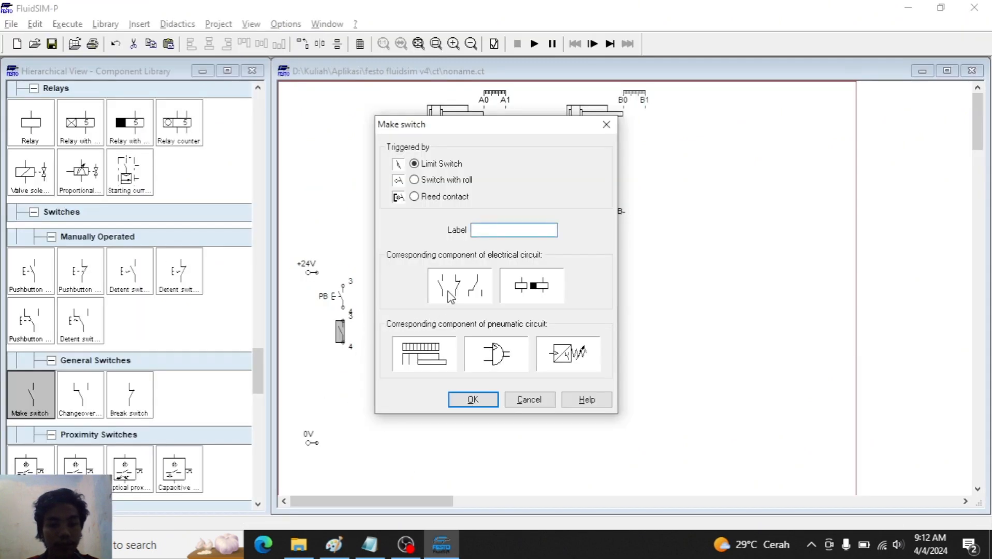
pyautogui.press('Return')
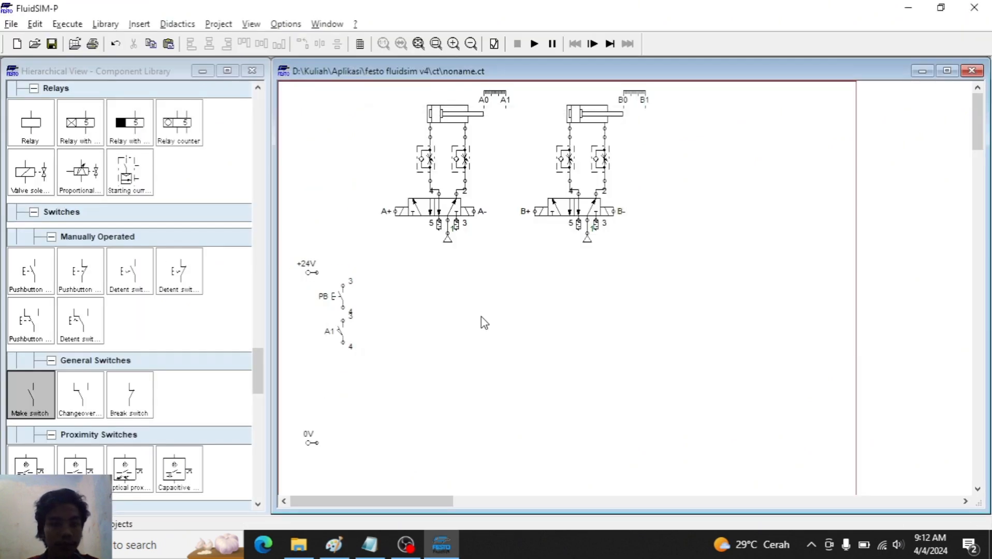
# Step: Place a relay below the A1 switch, near the 0V connection, and label it R1
pyautogui.moveTo(30, 122); pyautogui.dragTo(343, 410)
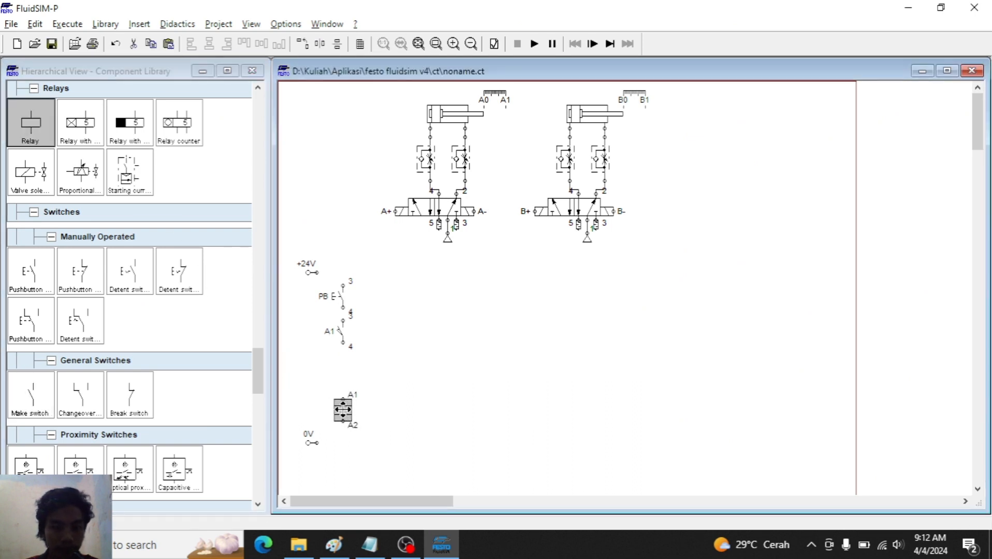
pyautogui.doubleClick(343, 414)
pyautogui.write('r1')
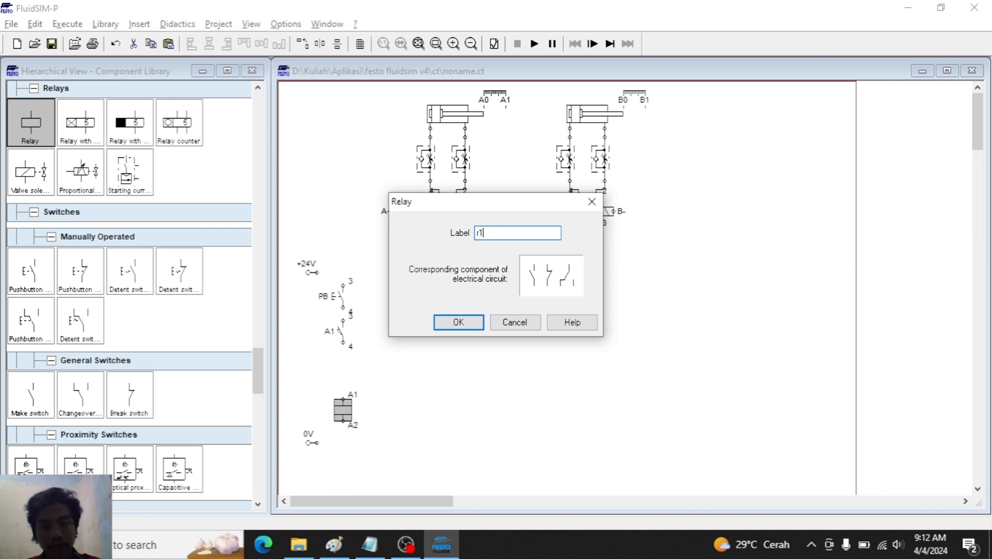
pyautogui.press('Return')
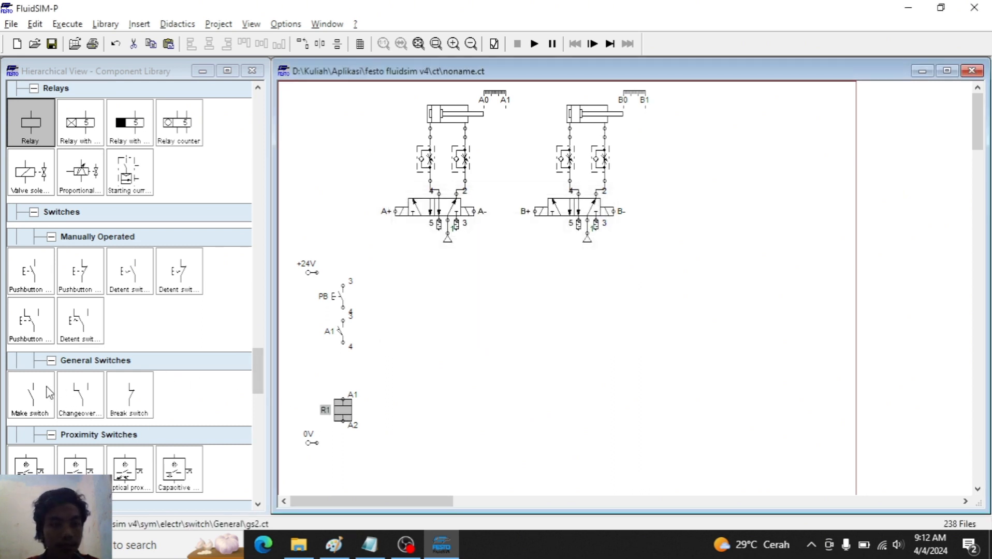
# Step: Place a make switch to the right of pushbutton PB and label it R1
pyautogui.moveTo(49, 392); pyautogui.dragTo(366, 298)
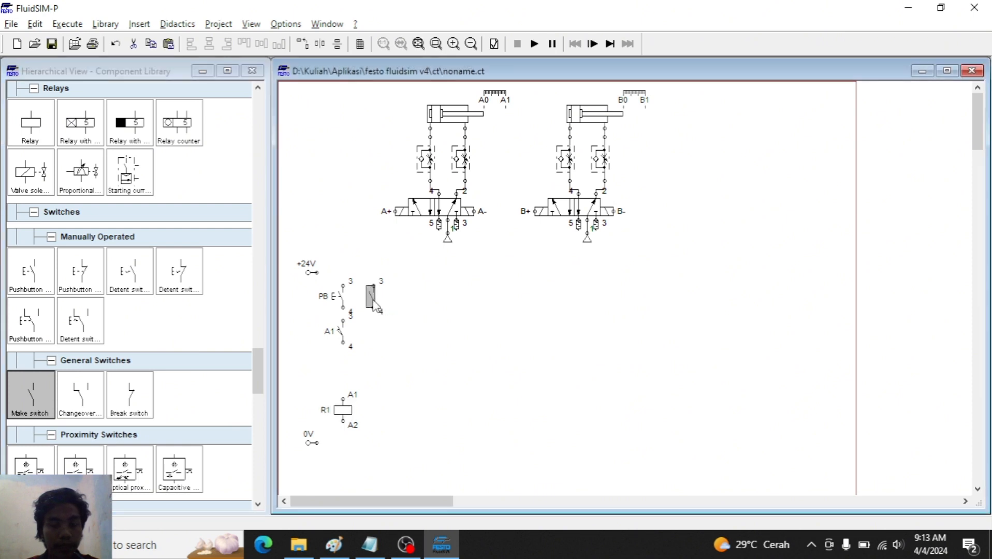
pyautogui.doubleClick(372, 299)
pyautogui.press('Return')
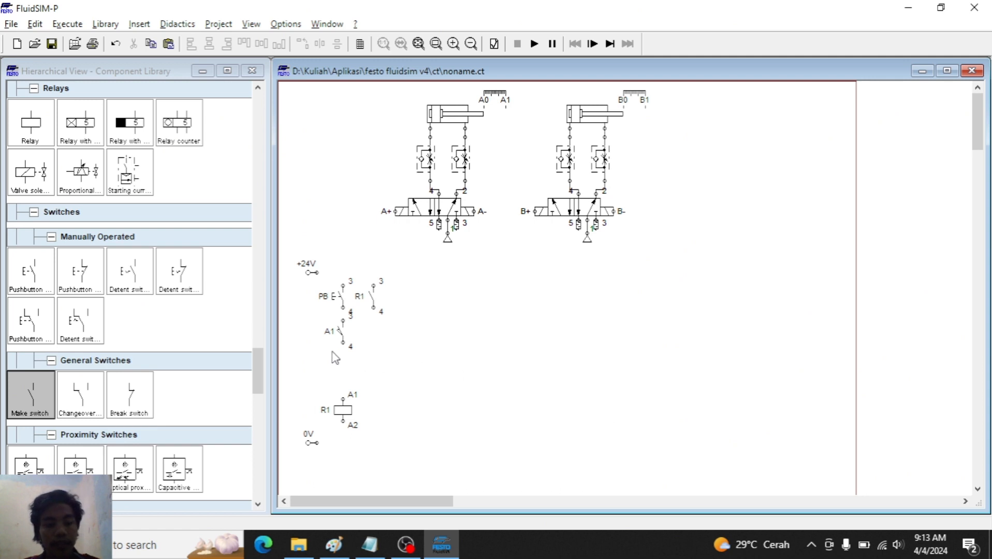
# Step: Check the first movement in the Paint sketch, then place a valve solenoid labelled B- to the right of relay R1 in FluidSIM-P
pyautogui.hotkey('alt', 'Tab')
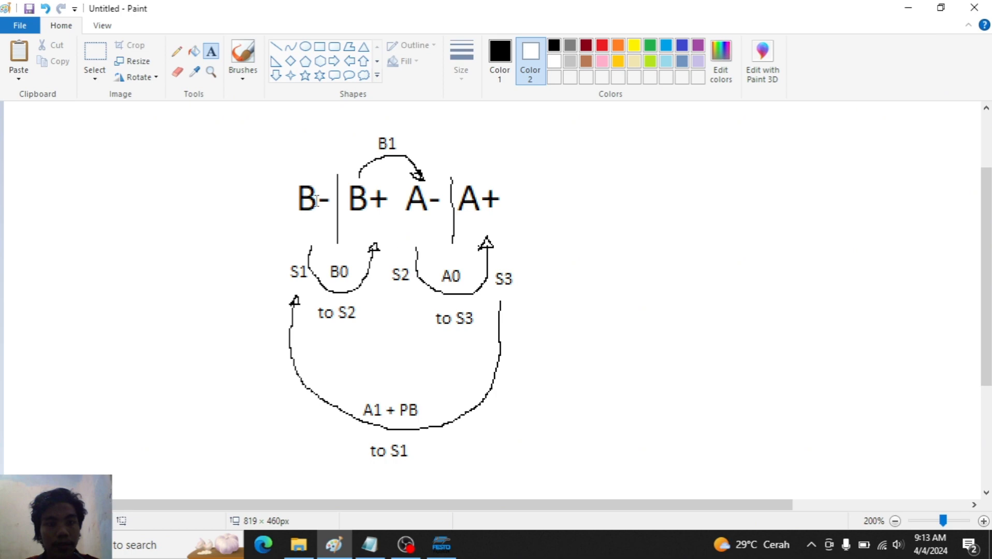
pyautogui.hotkey('alt', 'Tab')
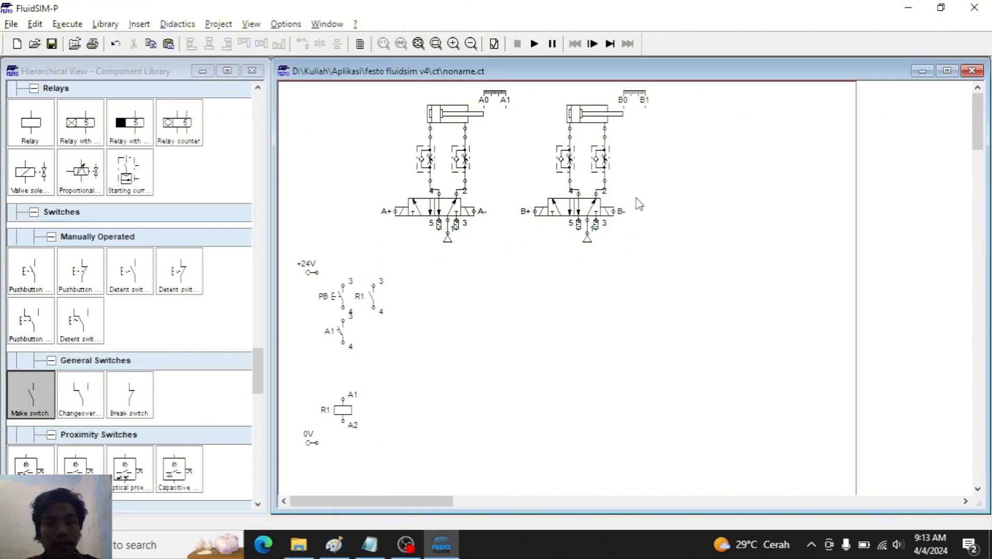
pyautogui.scroll(-4, 41, 357)
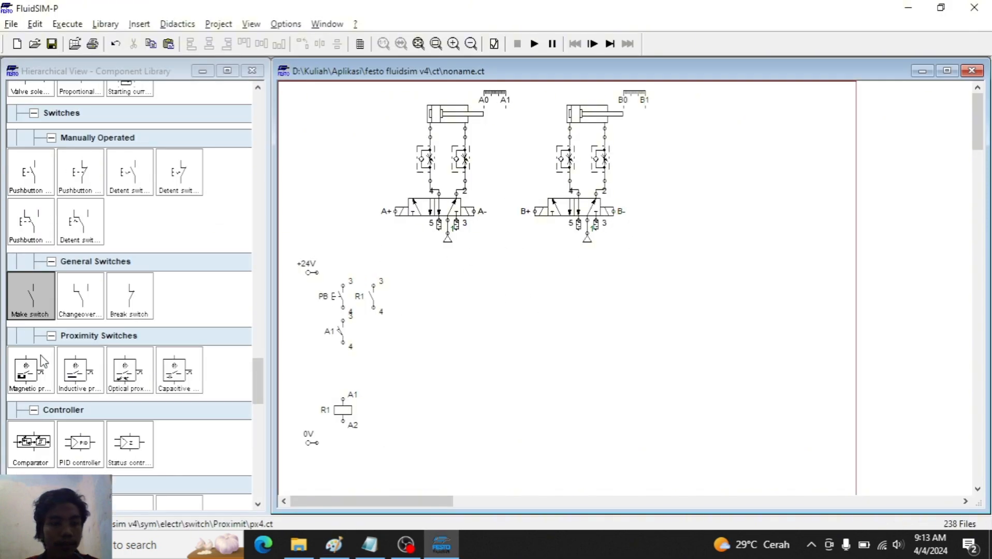
pyautogui.scroll(3, 47, 285)
pyautogui.moveTo(30, 123); pyautogui.dragTo(429, 420)
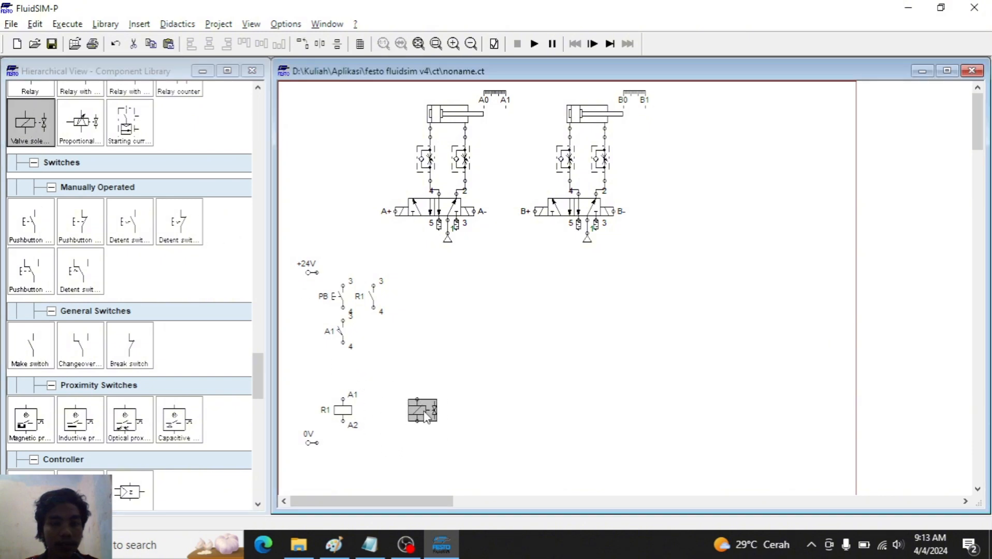
pyautogui.doubleClick(425, 416)
pyautogui.write('b')
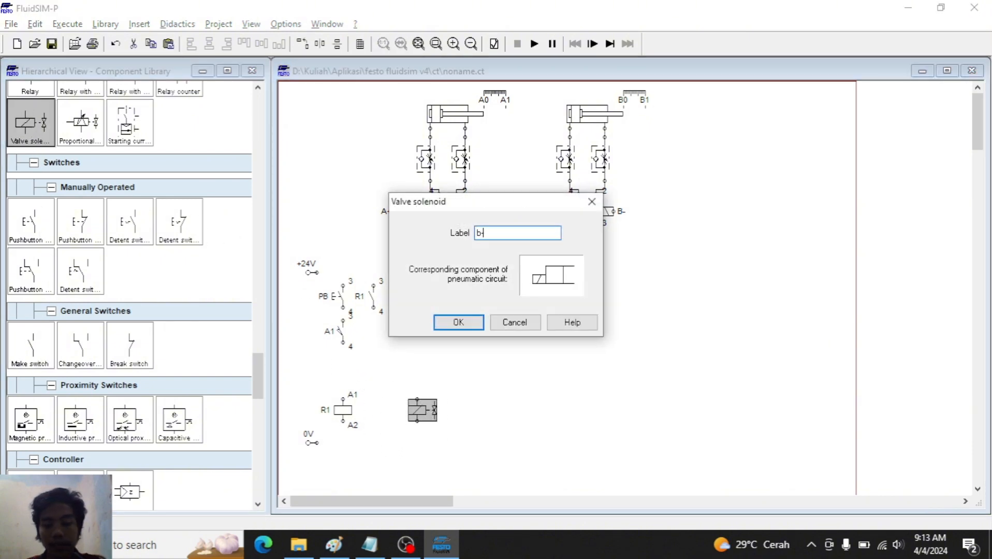
pyautogui.write('-')
pyautogui.press('Return')
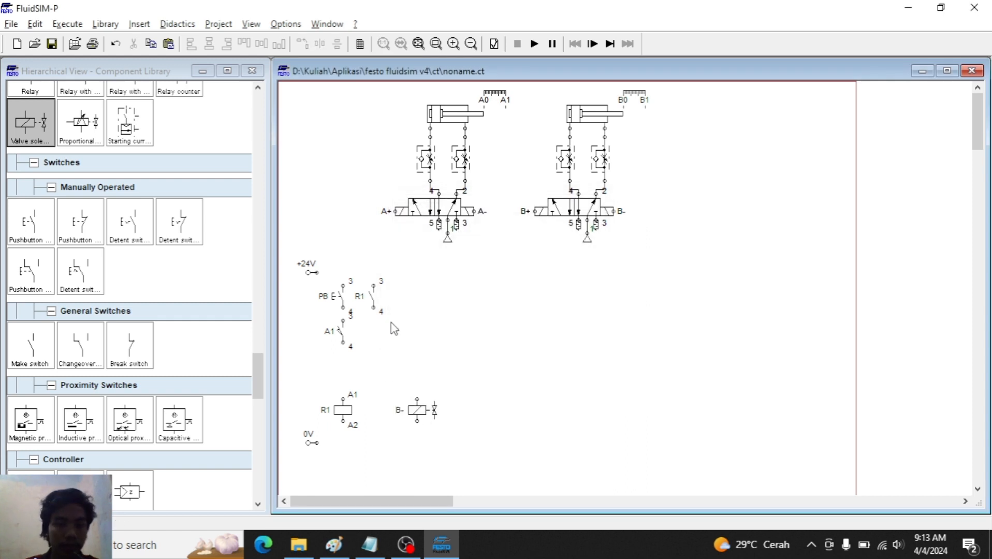
# Step: Place a make switch above the B- valve solenoid and label it R1
pyautogui.moveTo(37, 352); pyautogui.dragTo(417, 301)
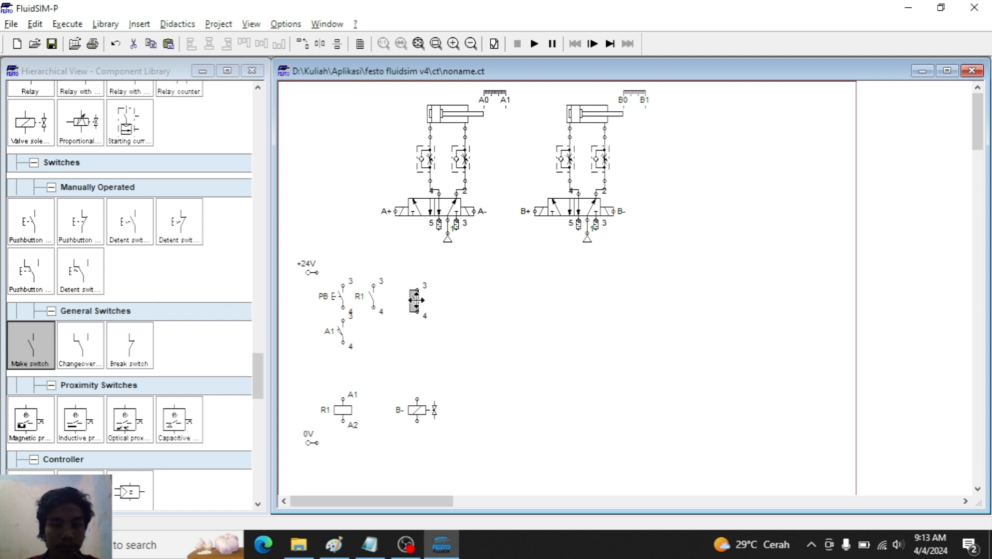
pyautogui.doubleClick(407, 293)
pyautogui.write('r1')
pyautogui.press('Return')
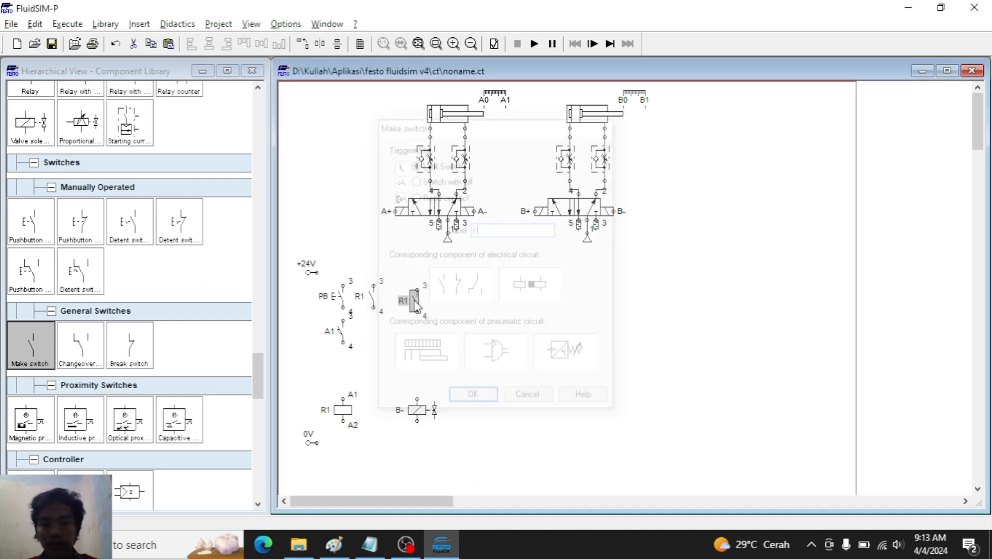
# Step: Check the sequence sketch in Paint, then shift the B- valve solenoid and the R1 switch above it to the right in FluidSIM-P
pyautogui.click(464, 348)
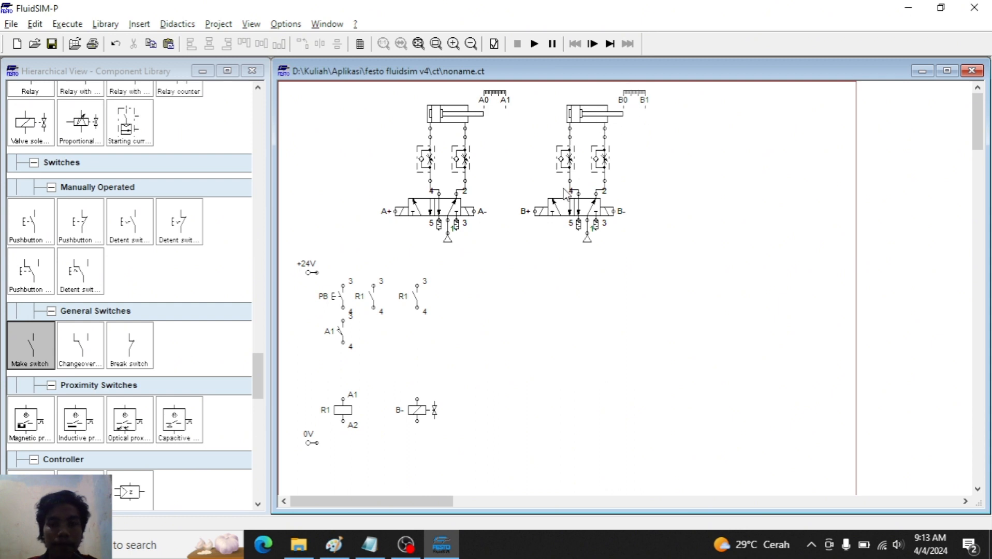
pyautogui.hotkey('alt', 'Tab')
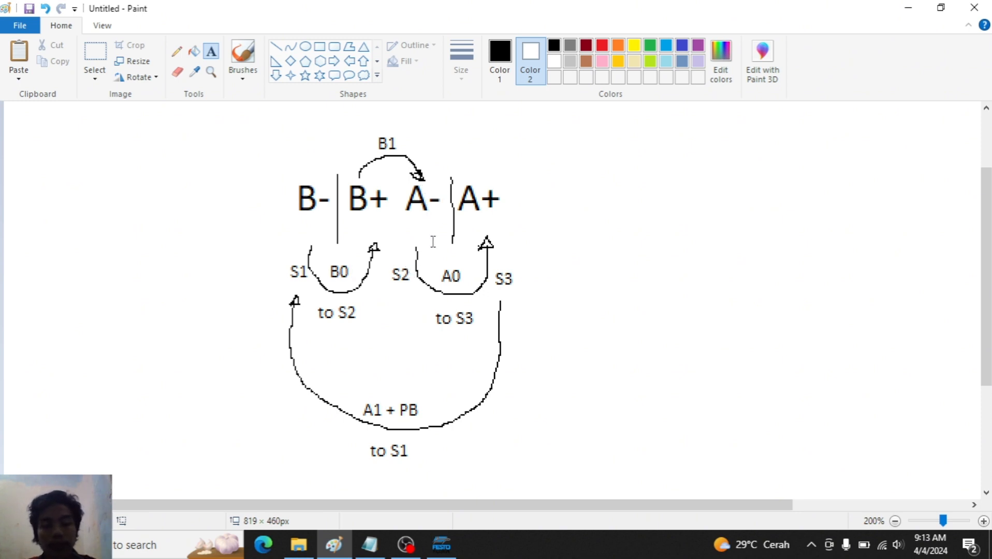
pyautogui.hotkey('alt', 'Tab')
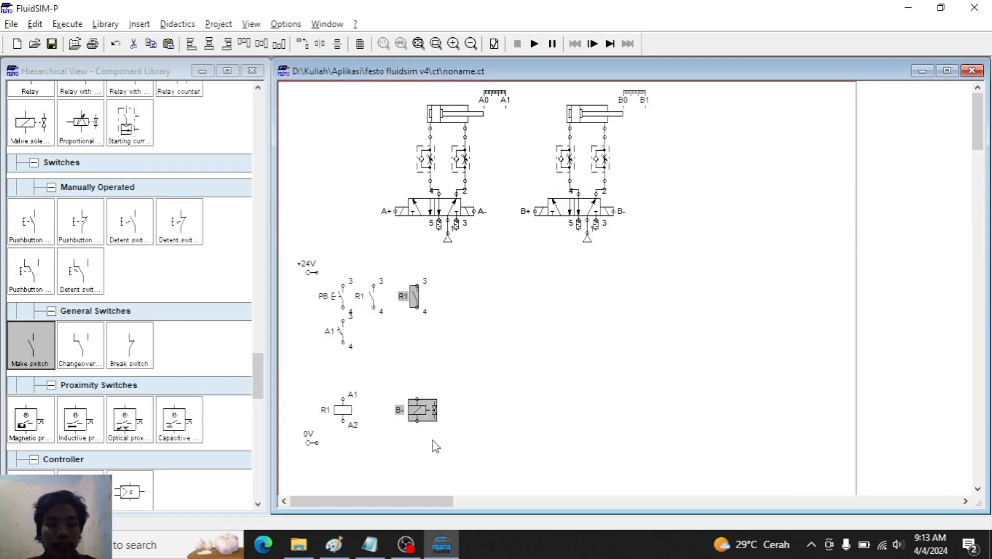
pyautogui.moveTo(418, 413); pyautogui.dragTo(457, 413)
# Step: Place a make switch to the right of the R1 switch beside pushbutton PB and label it B0
pyautogui.moveTo(31, 344); pyautogui.dragTo(400, 303)
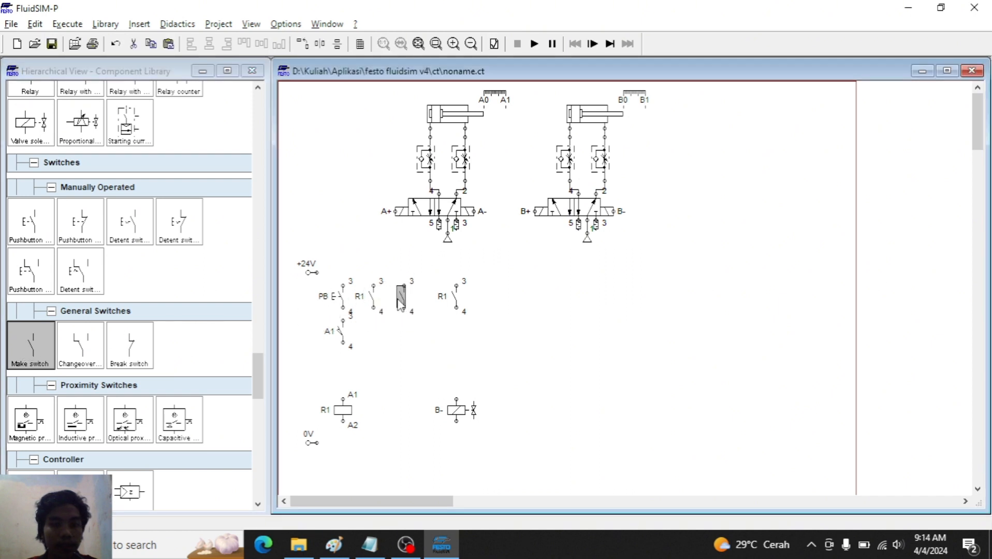
pyautogui.doubleClick(401, 302)
pyautogui.write('b0')
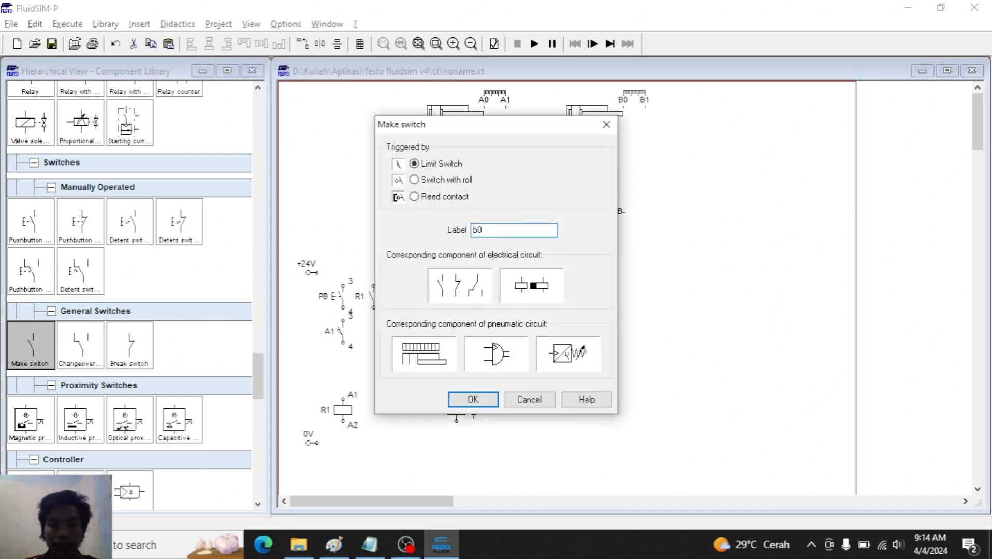
pyautogui.press('Return')
# Step: Move the B- valve solenoid and the R1 switch above it slightly further right to free space beside B0
pyautogui.moveTo(426, 269); pyautogui.dragTo(487, 443)
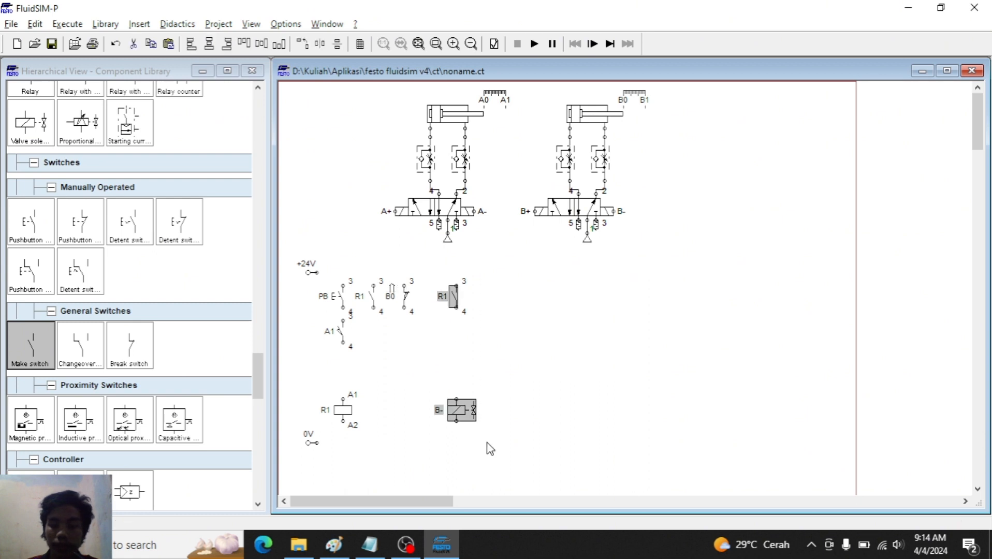
pyautogui.press('Right')
pyautogui.press('Right')
pyautogui.press('Right')
pyautogui.click(438, 460)
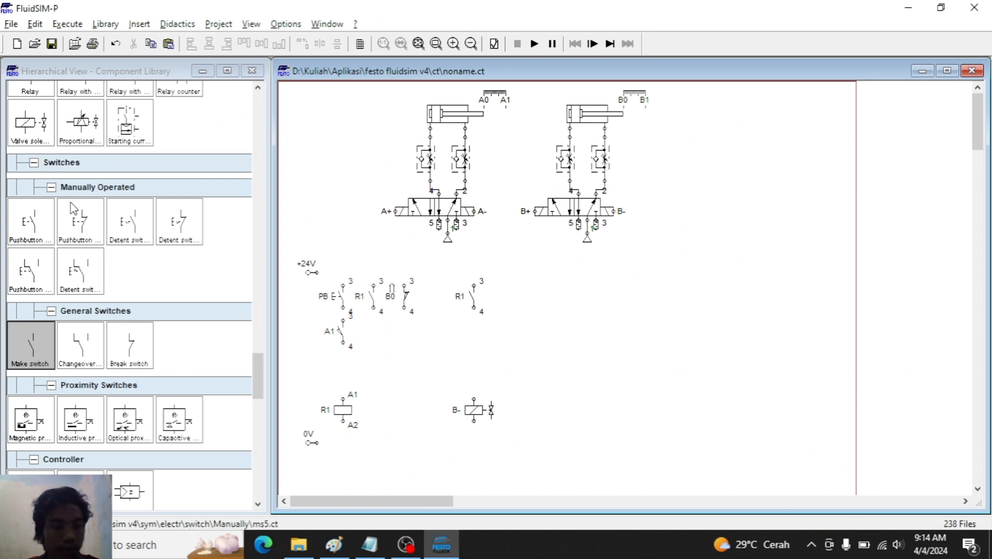
# Step: Place a relay below the B0 switch, level with relay R1, and label it R2
pyautogui.scroll(1, 72, 208)
pyautogui.moveTo(31, 122); pyautogui.dragTo(408, 417)
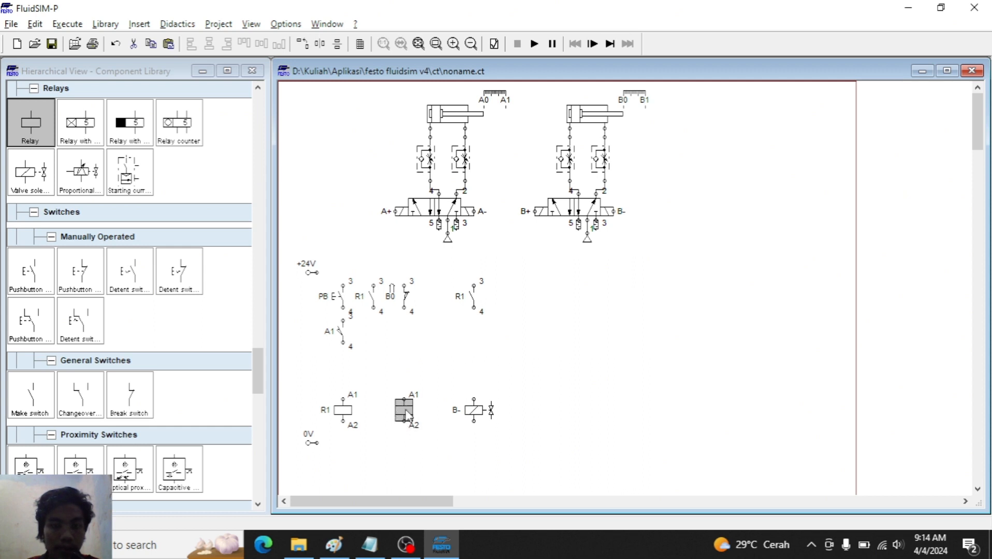
pyautogui.doubleClick(408, 417)
pyautogui.write('R2')
pyautogui.press('Return')
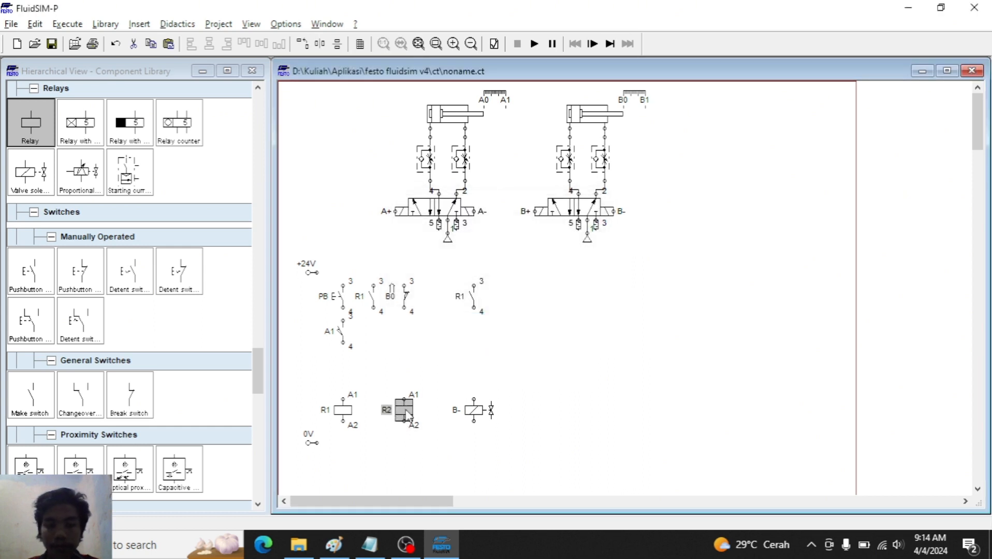
# Step: Place a make switch between the B0 switch and the R1 switch above the B- solenoid, and label it R2
pyautogui.click(476, 349)
pyautogui.click(30, 271)
pyautogui.click(42, 401)
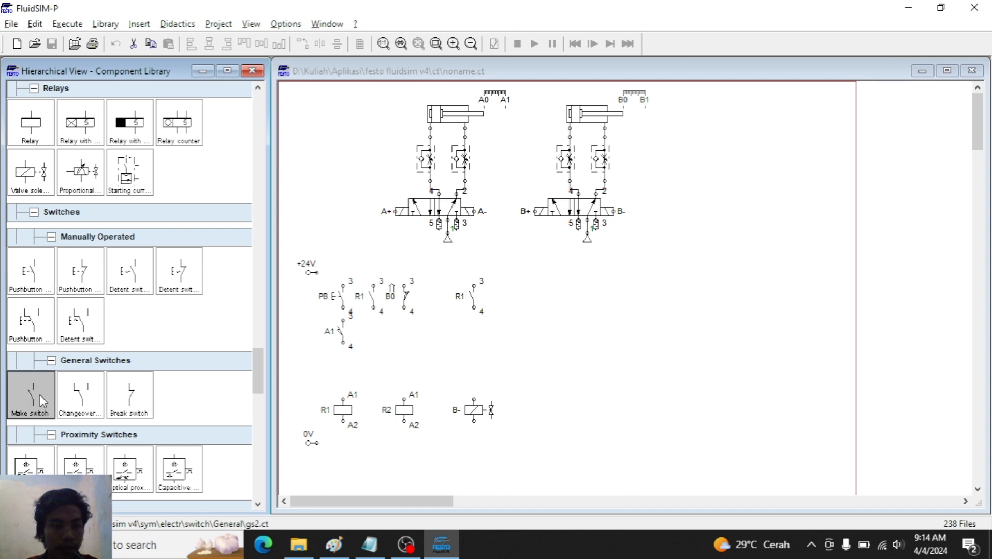
pyautogui.moveTo(42, 401); pyautogui.dragTo(433, 297)
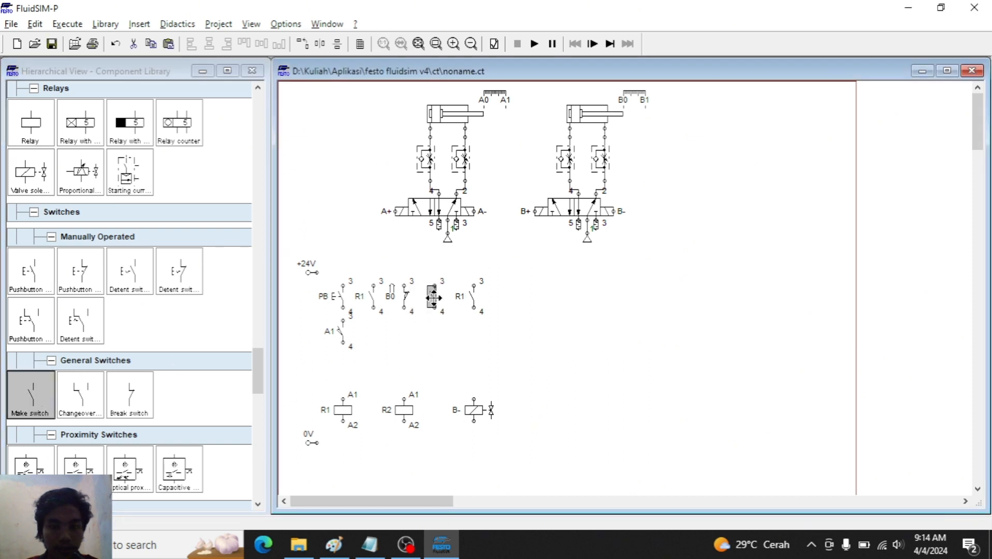
pyautogui.doubleClick(432, 297)
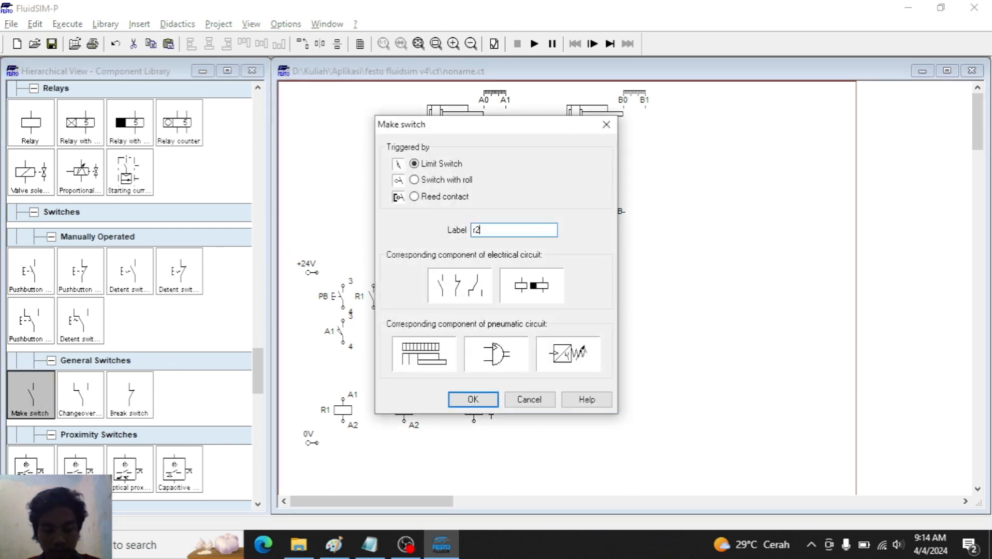
pyautogui.write('r2')
pyautogui.press('Return')
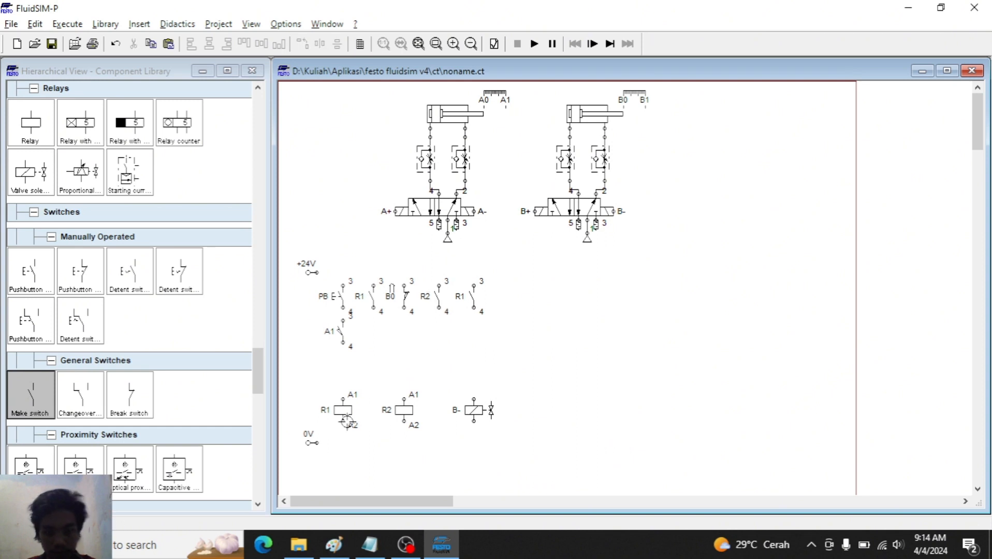
# Step: Review the sequence sketch in Paint, then place a break switch labelled R2 between switch A1 and relay R1 in FluidSIM-P
pyautogui.click(334, 545)
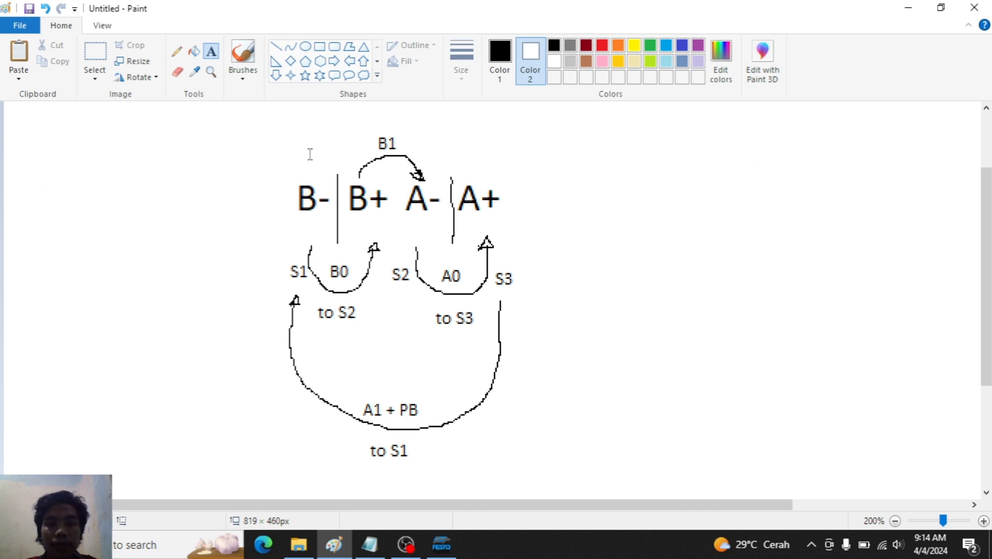
pyautogui.hotkey('alt', 'Tab')
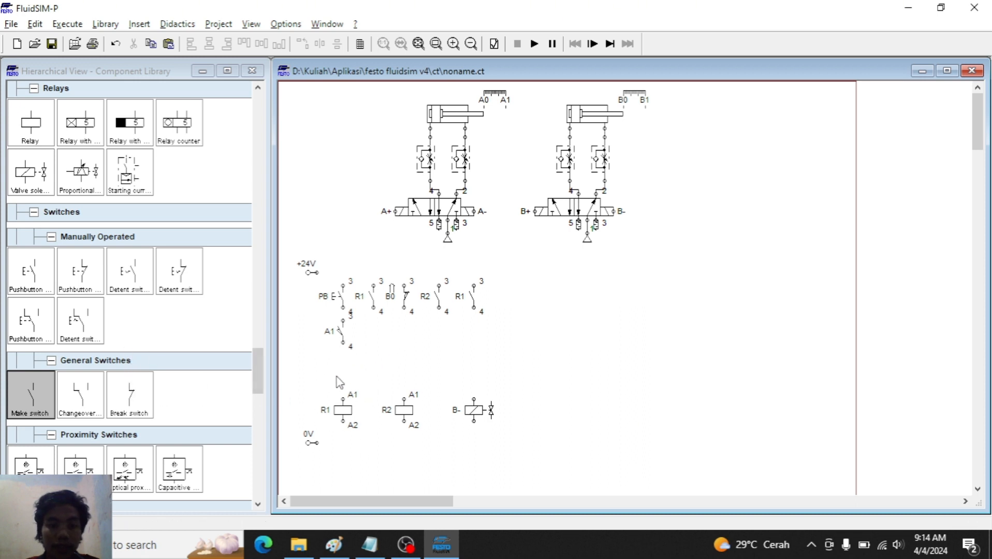
pyautogui.moveTo(132, 396); pyautogui.dragTo(350, 377)
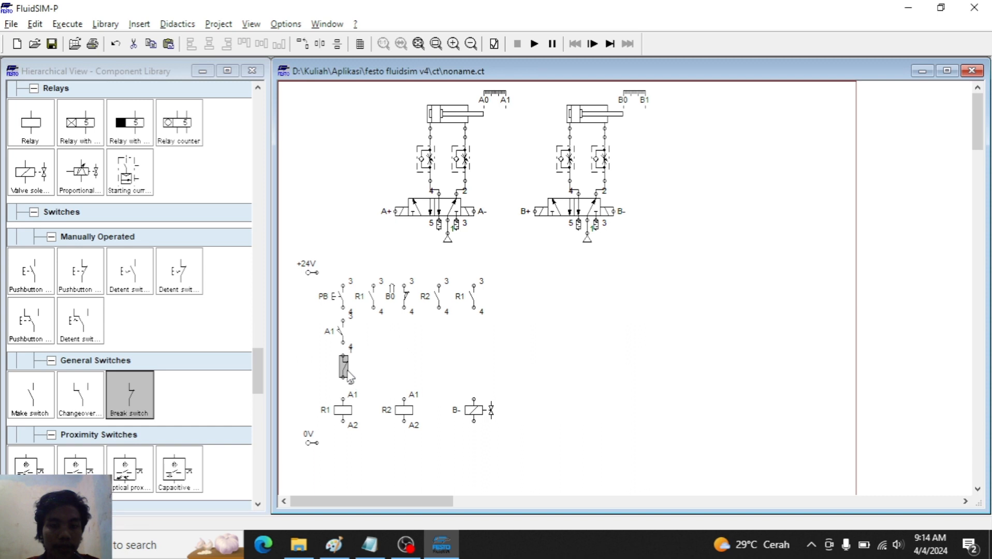
pyautogui.doubleClick(345, 370)
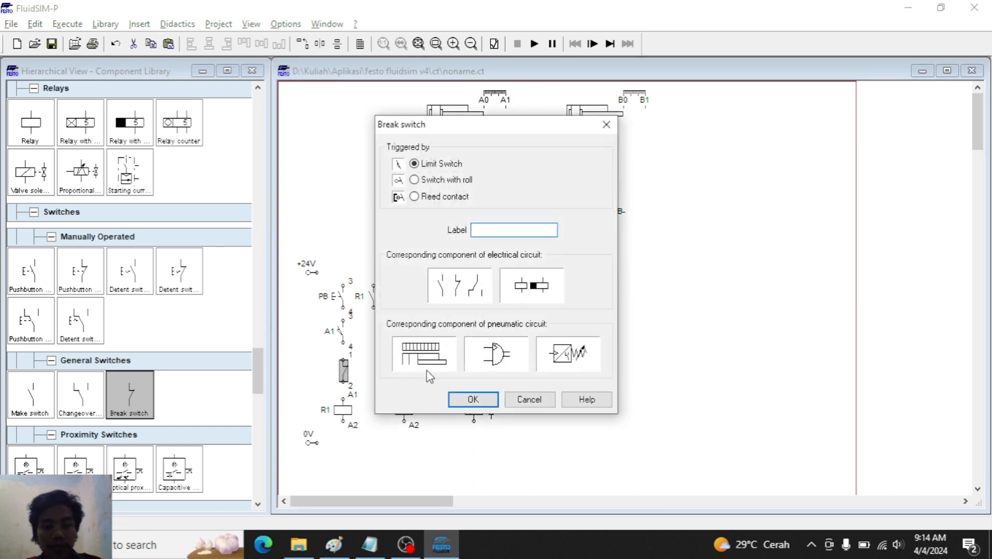
pyautogui.write('r2')
pyautogui.press('Return')
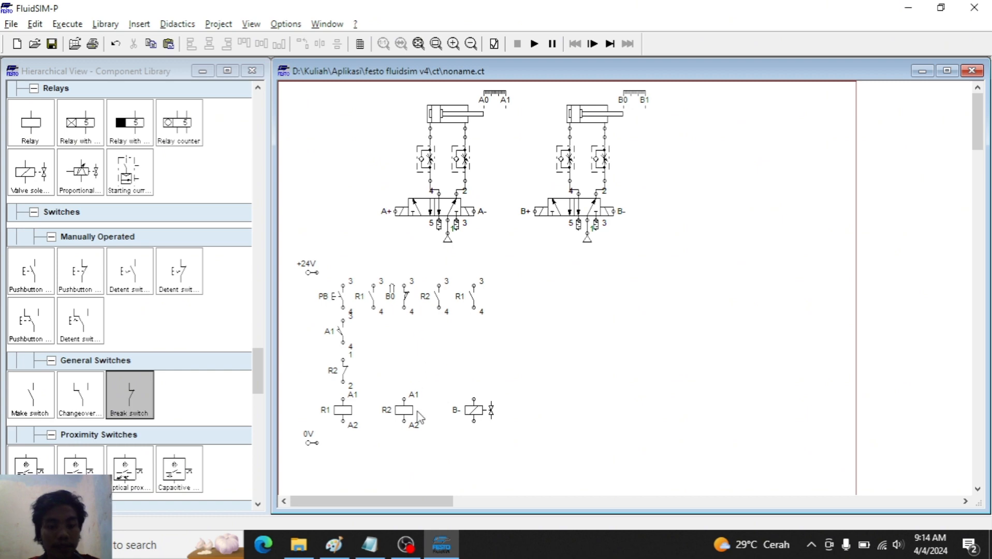
# Step: Check the second group in the Paint sketch, then place a make switch labelled R2 at the right end of FluidSIM-P's upper switch row
pyautogui.hotkey('alt', 'Tab')
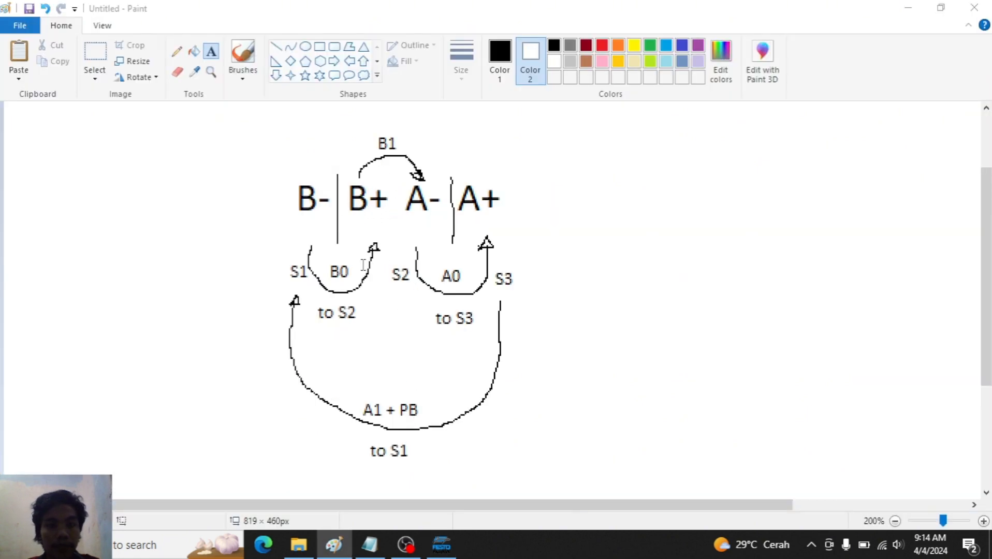
pyautogui.hotkey('alt', 'Tab')
pyautogui.moveTo(406, 311); pyautogui.dragTo(520, 307)
pyautogui.doubleClick(515, 302)
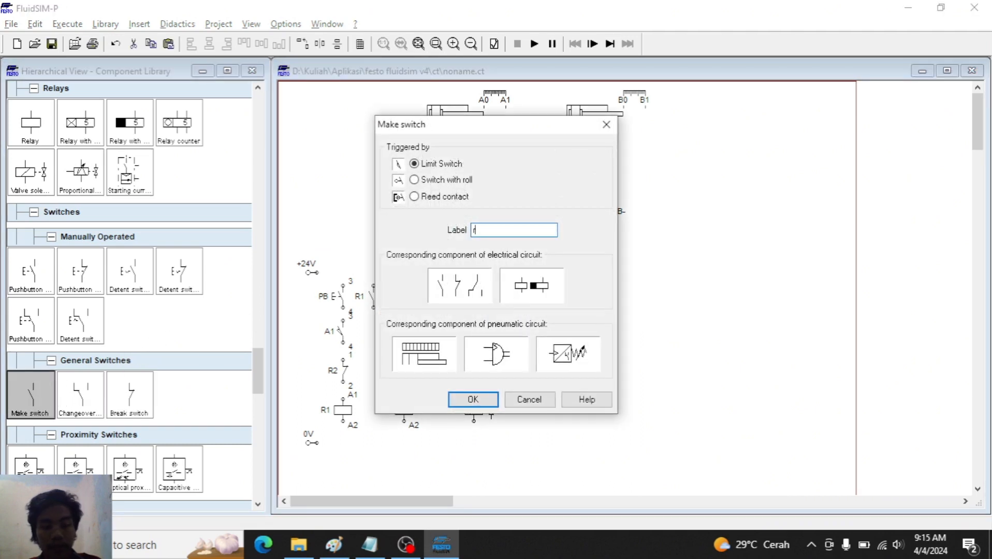
pyautogui.write('R2')
pyautogui.press('Return')
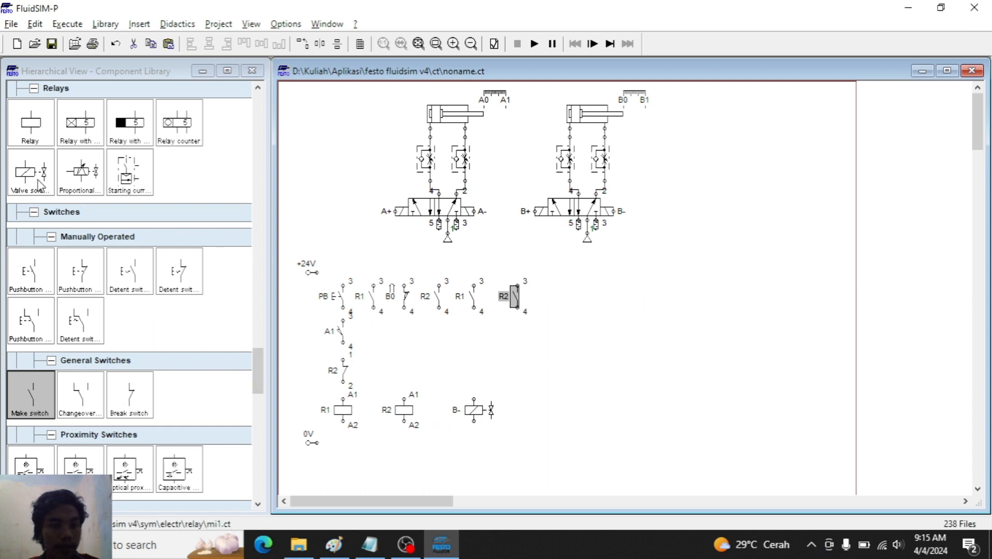
# Step: Place a valve solenoid to the right of the B- solenoid and label it B+
pyautogui.moveTo(37, 180); pyautogui.dragTo(522, 414)
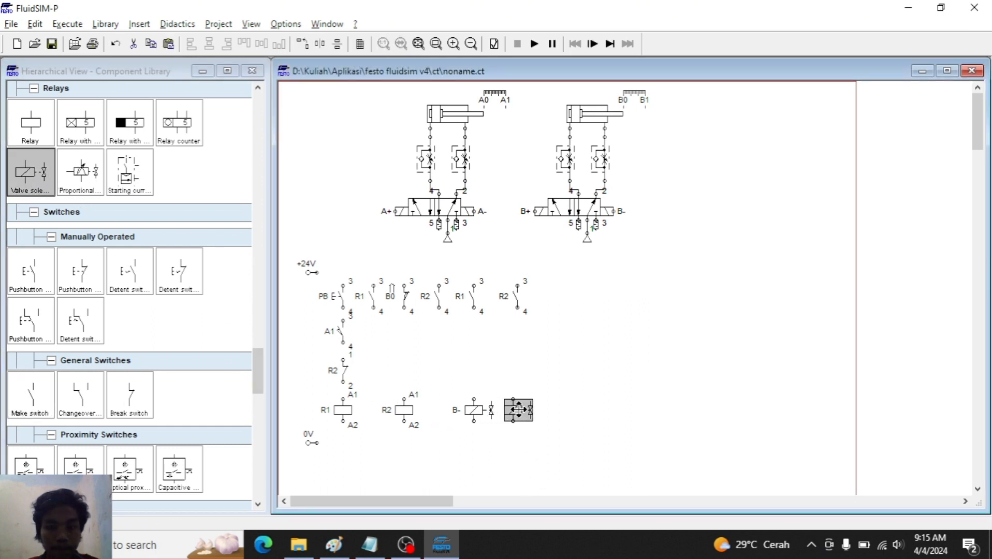
pyautogui.doubleClick(522, 414)
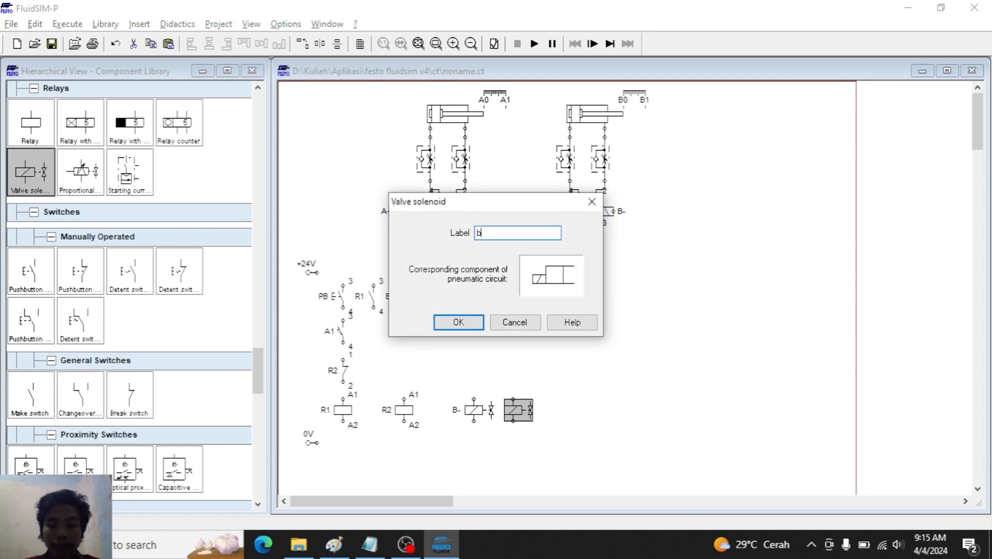
pyautogui.press('Return')
# Step: Shift the B+ valve solenoid and the R2 switch above it slightly to the right
pyautogui.moveTo(508, 268); pyautogui.dragTo(548, 429)
pyautogui.press('Right')
pyautogui.press('Right')
pyautogui.press('Right')
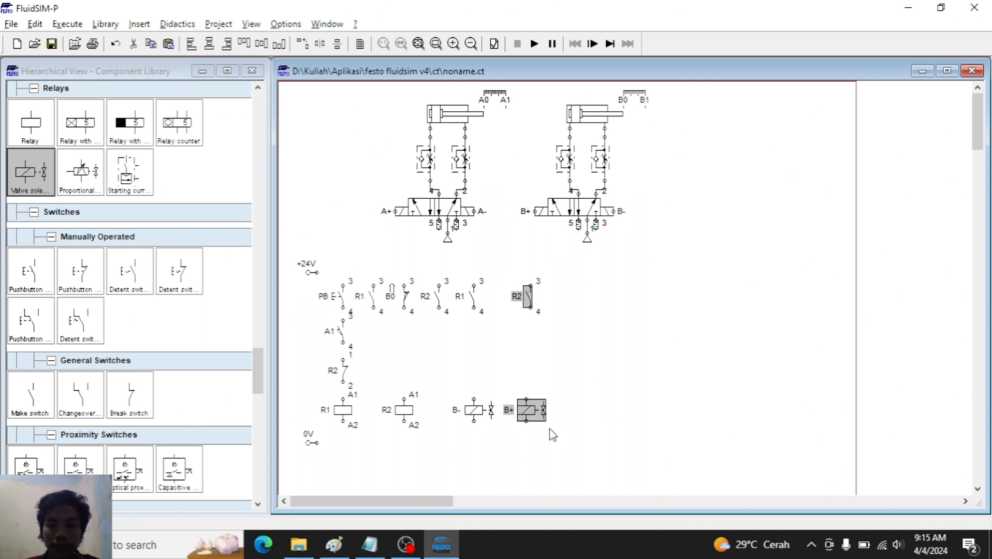
pyautogui.click(552, 433)
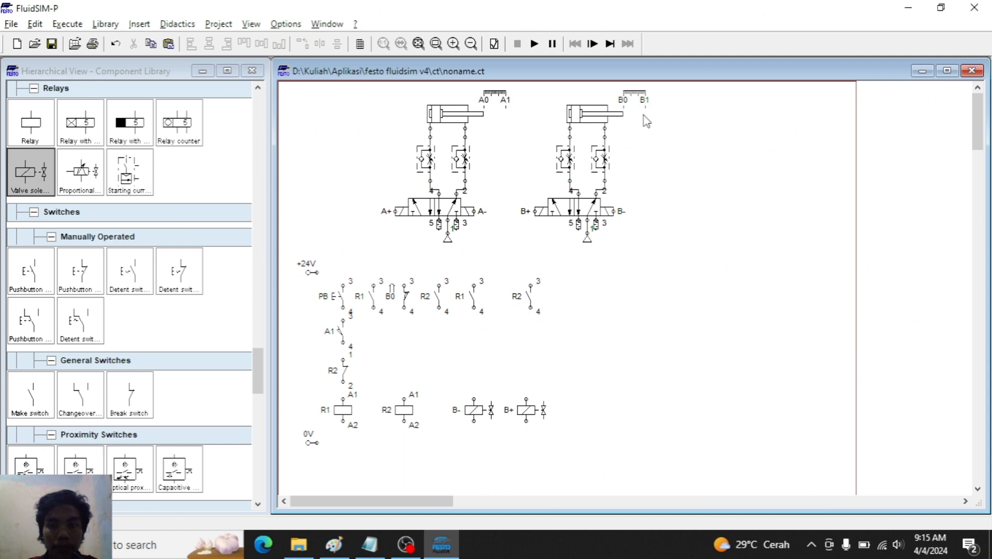
# Step: Check the next movement in the Paint sketch, then place a valve solenoid labelled A- to the right of B+ in FluidSIM-P
pyautogui.hotkey('alt', 'Tab')
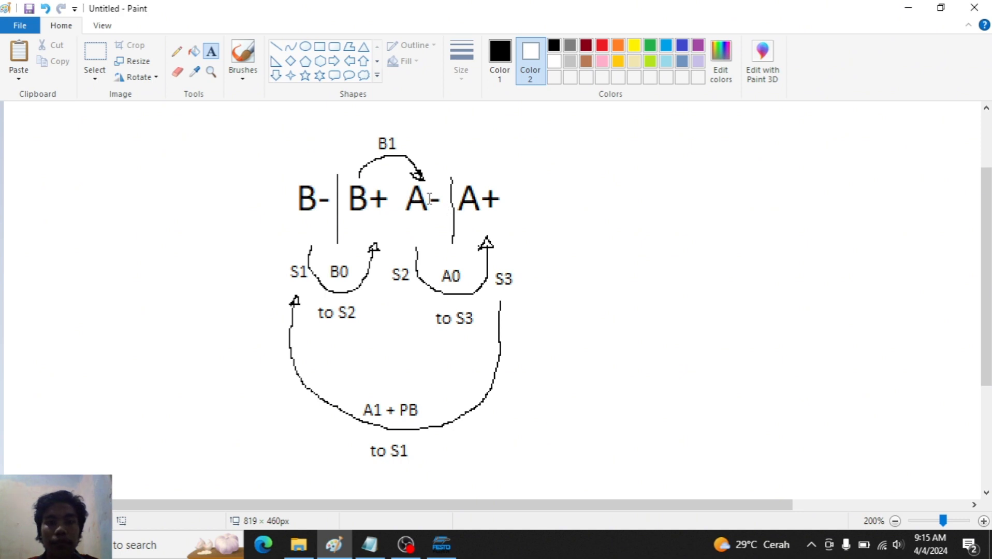
pyautogui.hotkey('alt', 'Tab')
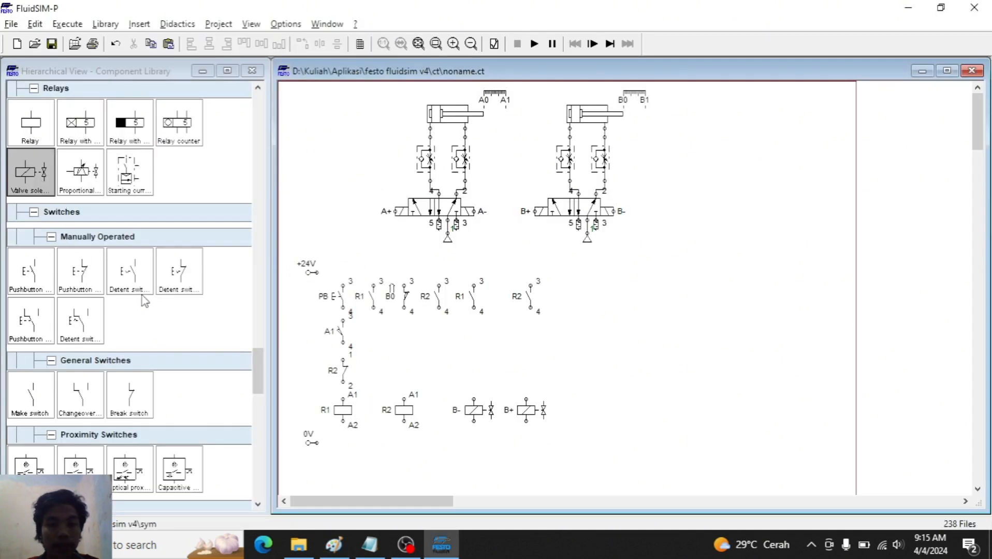
pyautogui.moveTo(31, 173); pyautogui.dragTo(591, 418)
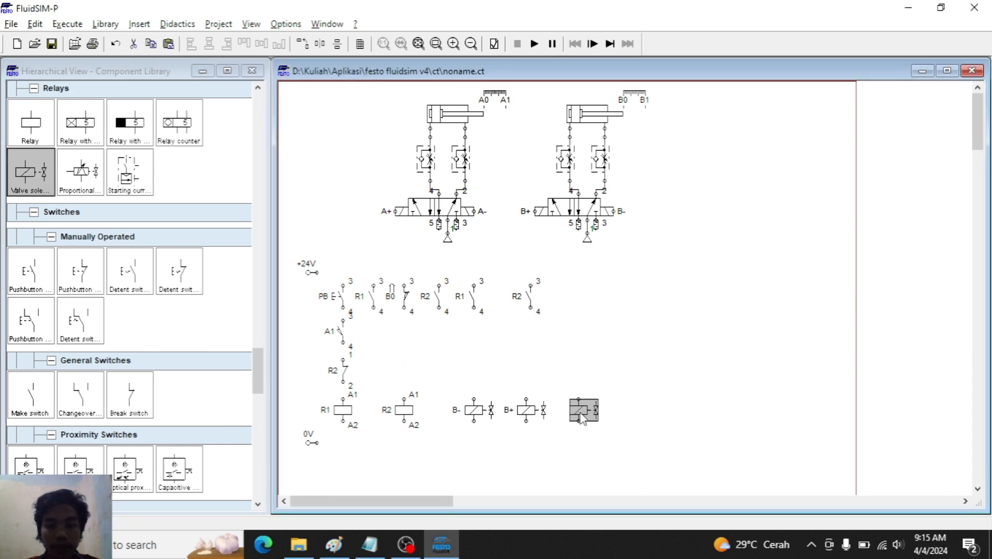
pyautogui.doubleClick(581, 416)
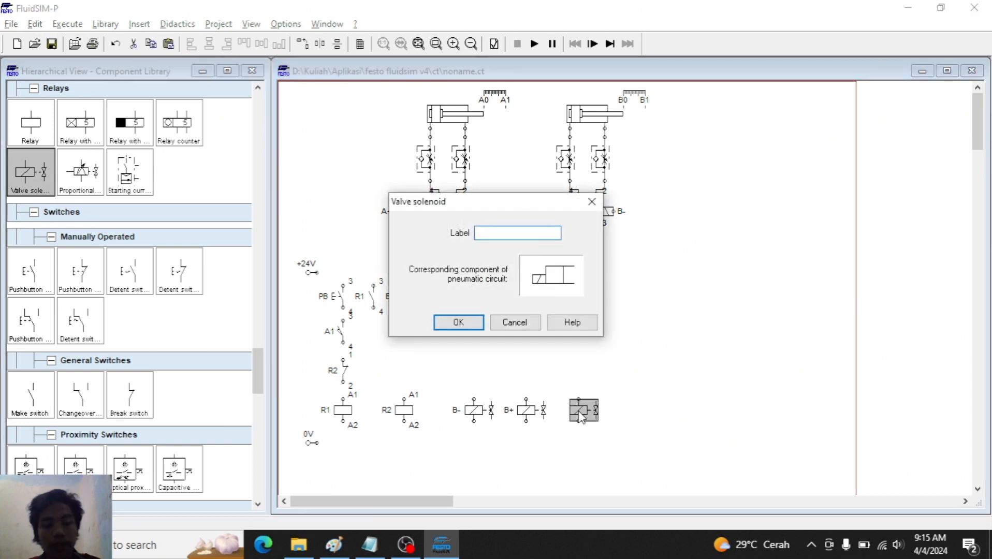
pyautogui.write('A-')
pyautogui.press('Return')
pyautogui.press('Left')
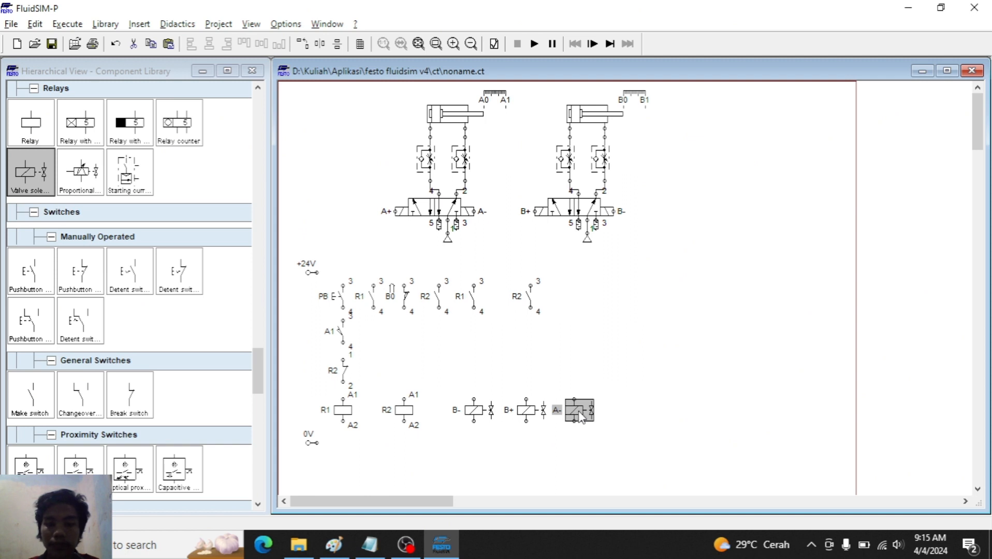
pyautogui.click(586, 374)
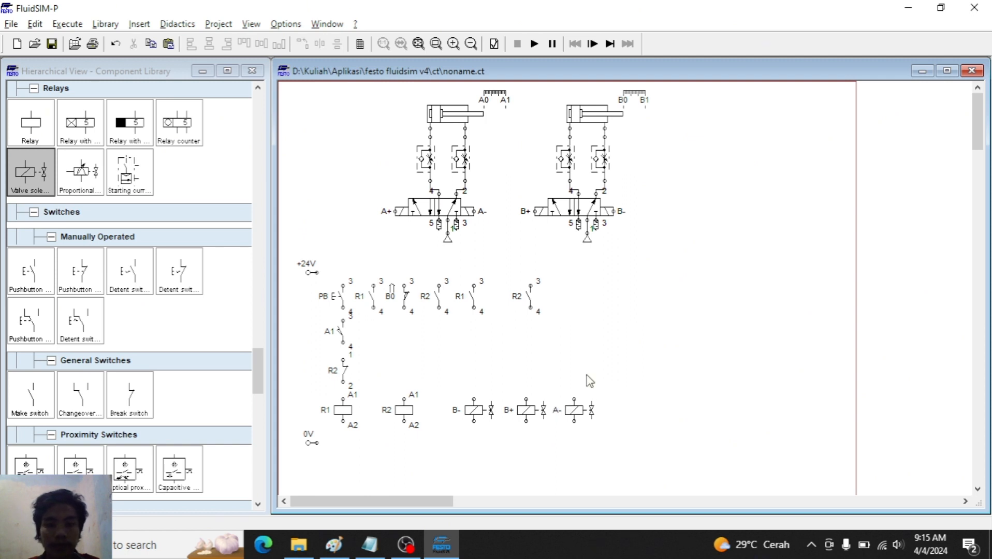
# Step: Check the A- trigger in the Paint sketch, then place a make switch labelled B1 above the A- valve solenoid in FluidSIM-P
pyautogui.doubleClick(580, 409)
pyautogui.hotkey('alt', 'Tab')
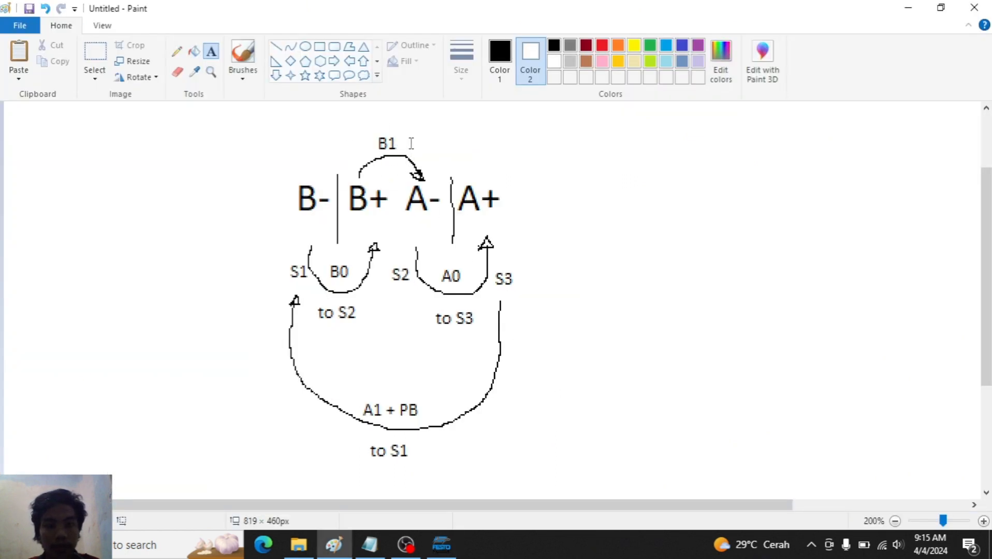
pyautogui.hotkey('alt', 'Tab')
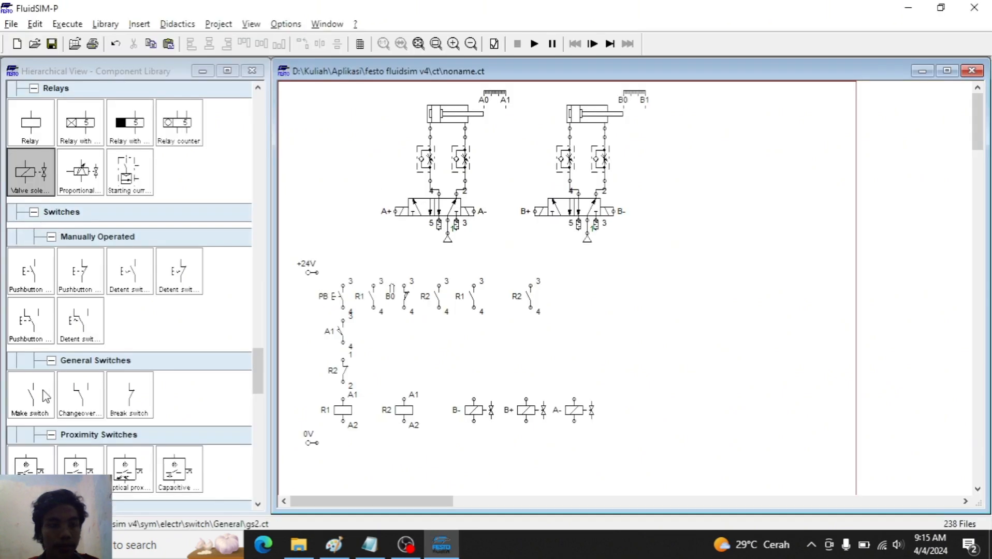
pyautogui.moveTo(31, 394)
pyautogui.mouseDown()
pyautogui.moveTo(174, 378)
pyautogui.moveTo(603, 372)
pyautogui.moveTo(571, 352)
pyautogui.mouseUp()
pyautogui.doubleClick(570, 354)
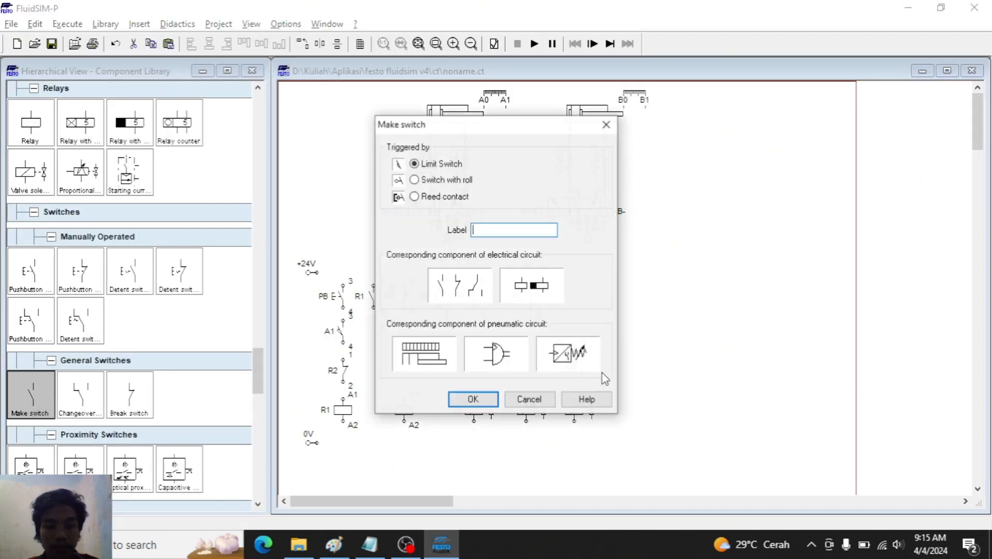
pyautogui.write('B1')
pyautogui.press('Return')
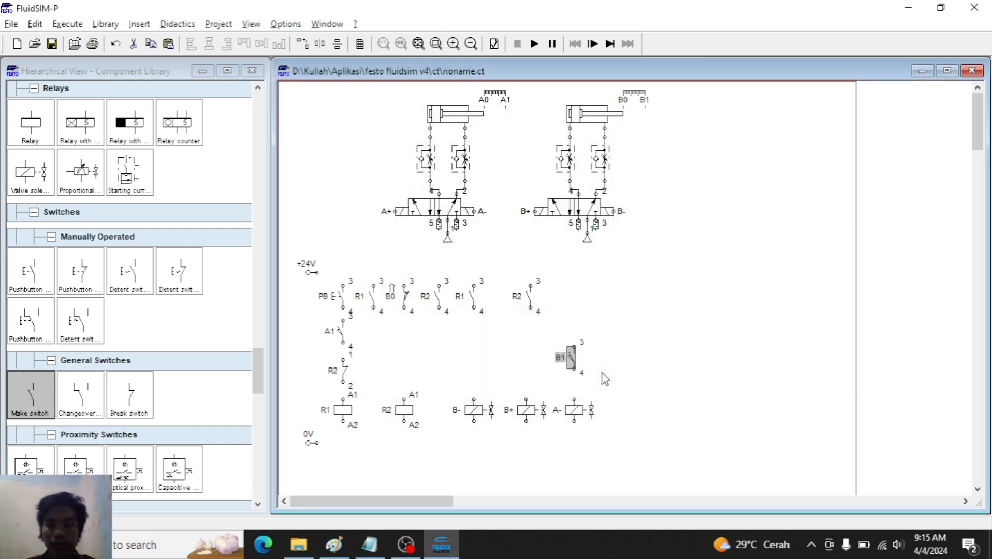
# Step: Check the trigger into S3 in the Paint sketch, then place a break switch labelled A0 above relay R2 in FluidSIM-P
pyautogui.click(622, 377)
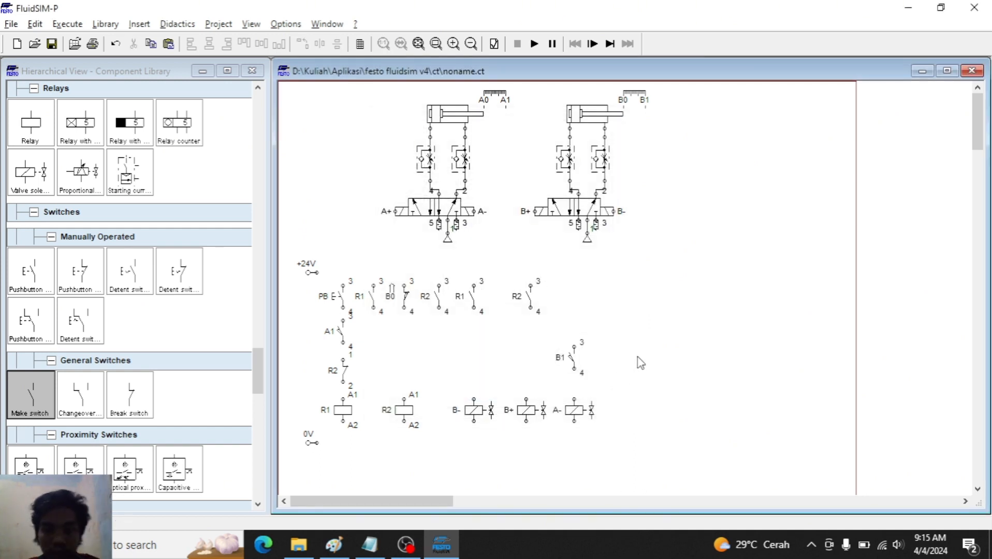
pyautogui.hotkey('alt', 'Tab')
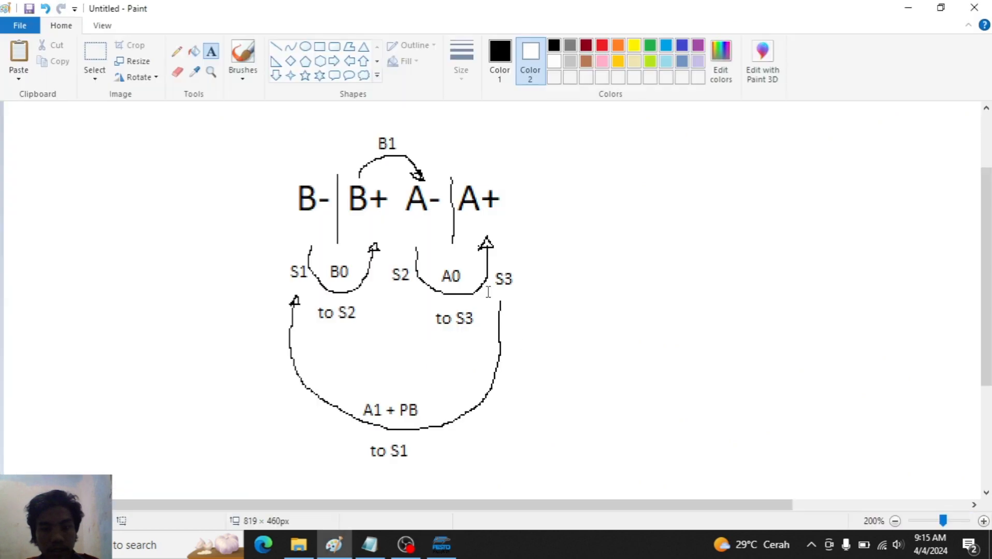
pyautogui.hotkey('alt', 'Tab')
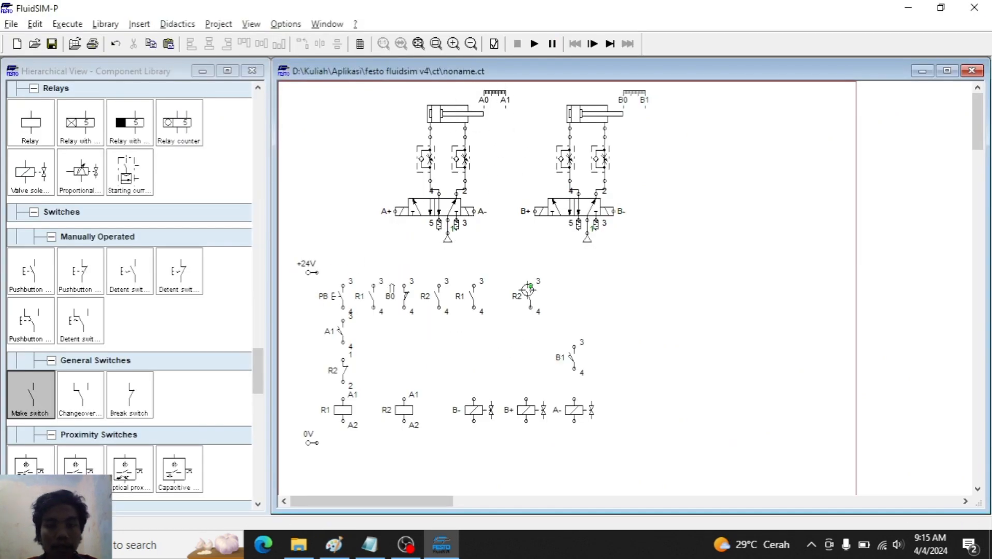
pyautogui.hotkey('alt', 'Tab')
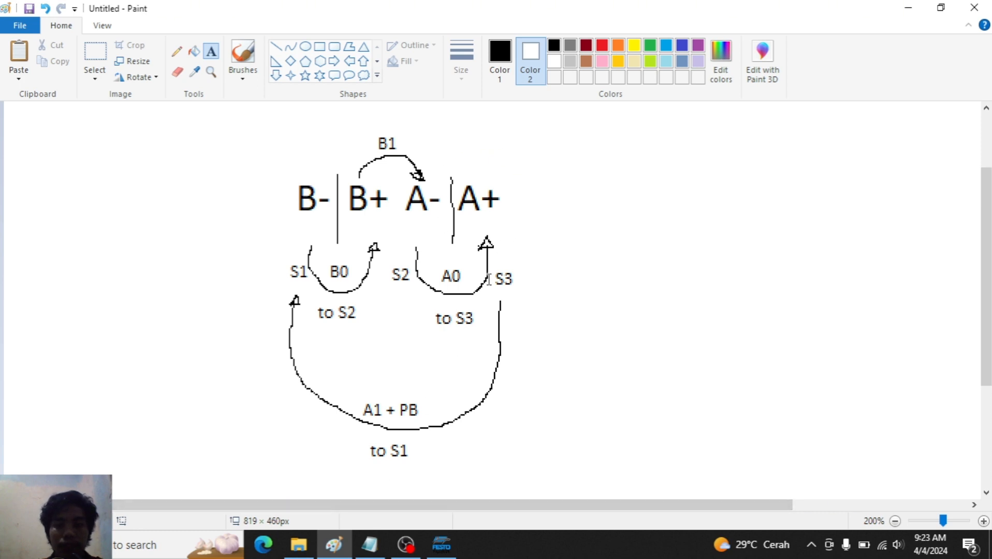
pyautogui.click(343, 541)
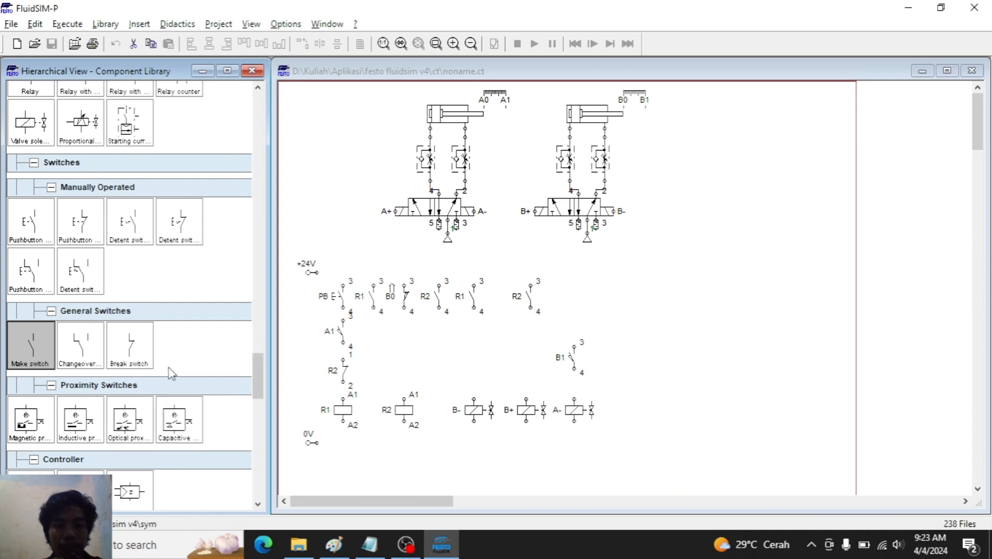
pyautogui.moveTo(132, 348); pyautogui.dragTo(413, 363)
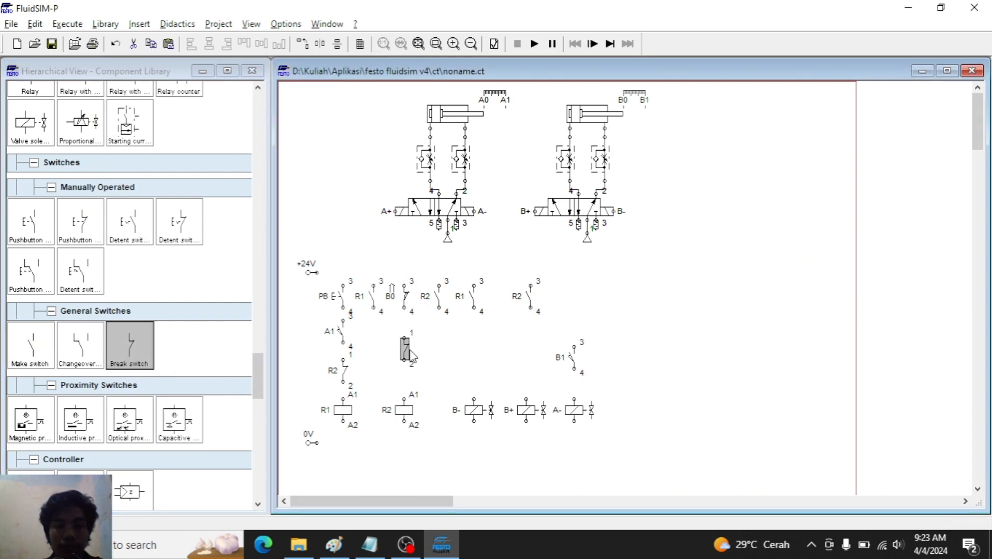
pyautogui.doubleClick(404, 350)
pyautogui.write('a')
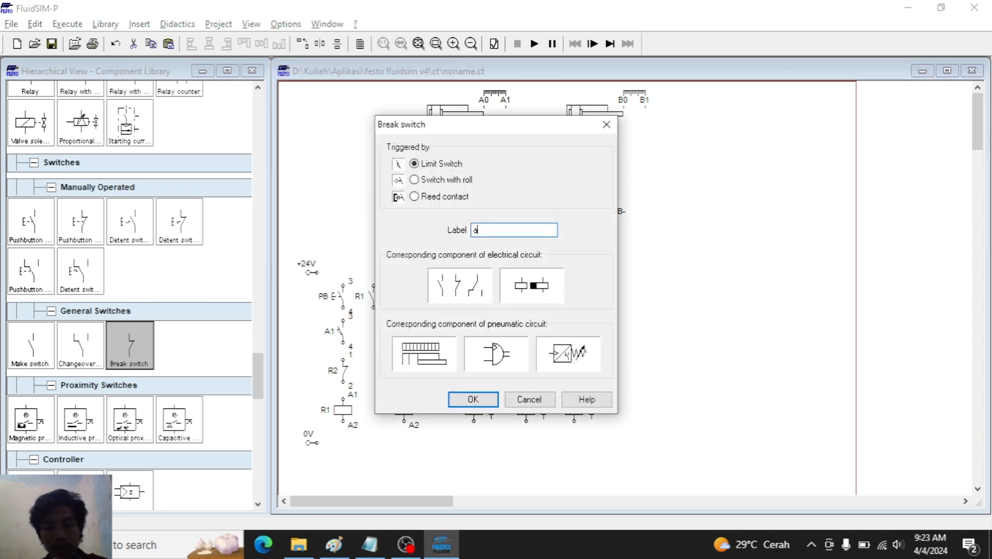
pyautogui.write('0')
pyautogui.press('Return')
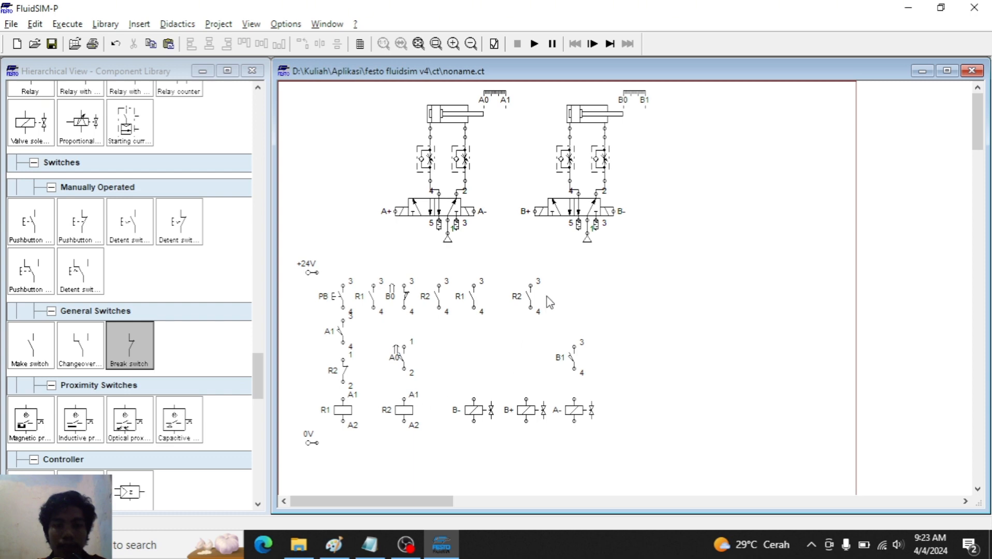
# Step: Check the sequence in the Paint sketch, then place a break switch labelled R2 at the right end of the upper contact row in FluidSIM-P
pyautogui.click(341, 545)
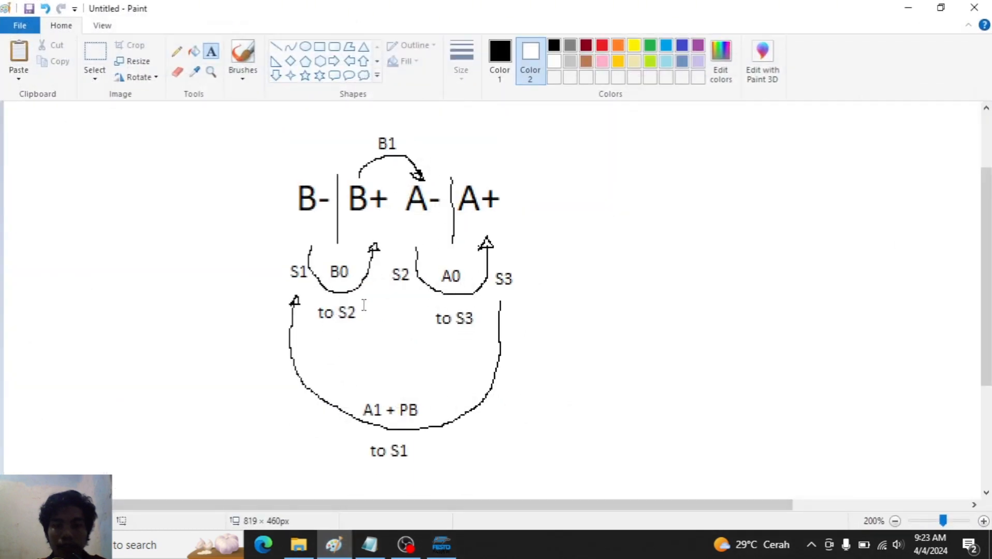
pyautogui.click(342, 541)
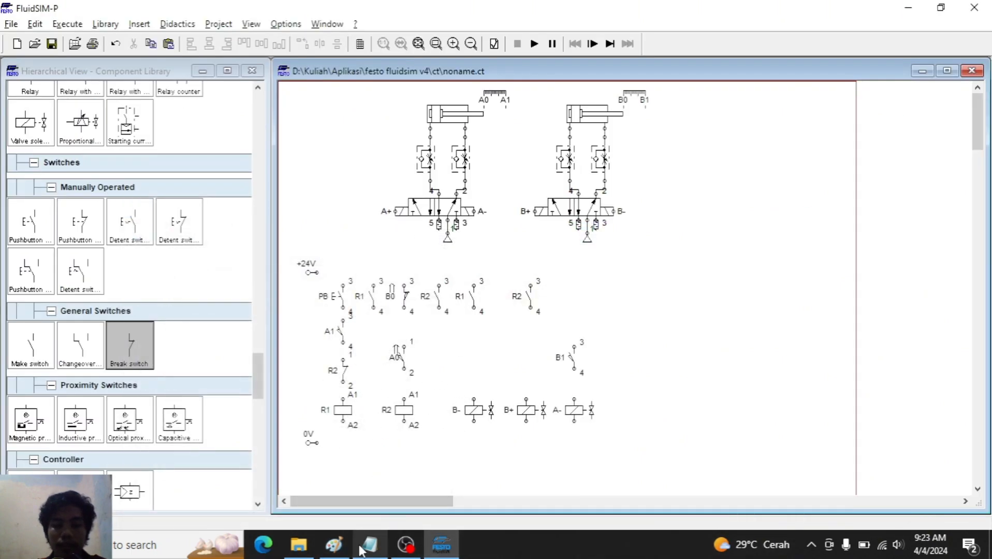
pyautogui.click(334, 544)
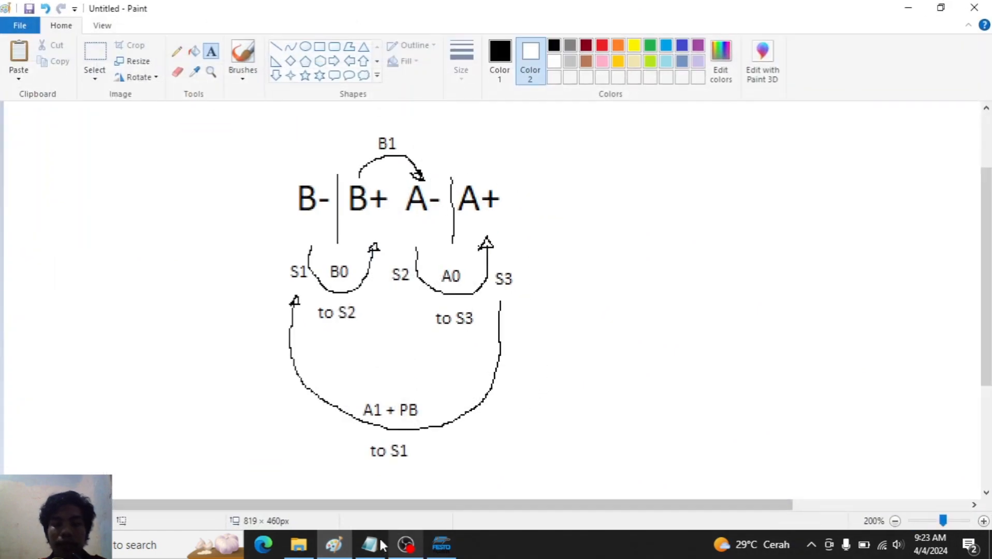
pyautogui.click(334, 544)
pyautogui.moveTo(131, 363); pyautogui.dragTo(625, 303)
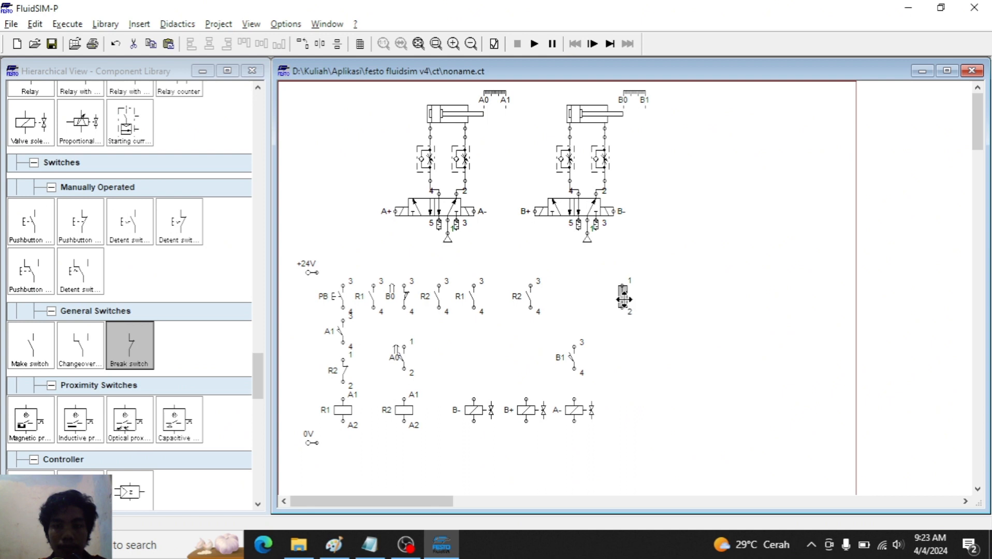
pyautogui.click(647, 306)
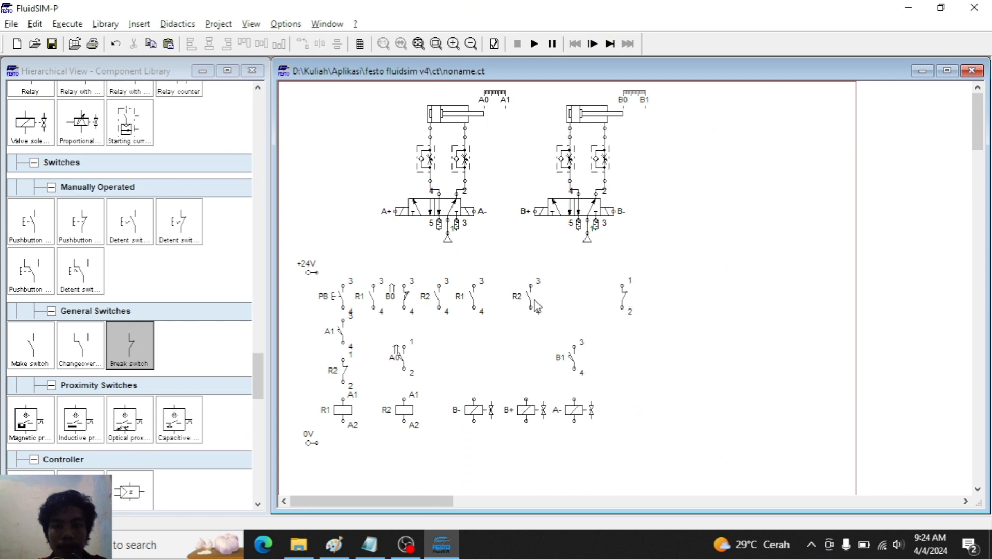
pyautogui.doubleClick(623, 297)
pyautogui.write('R2')
pyautogui.press('Return')
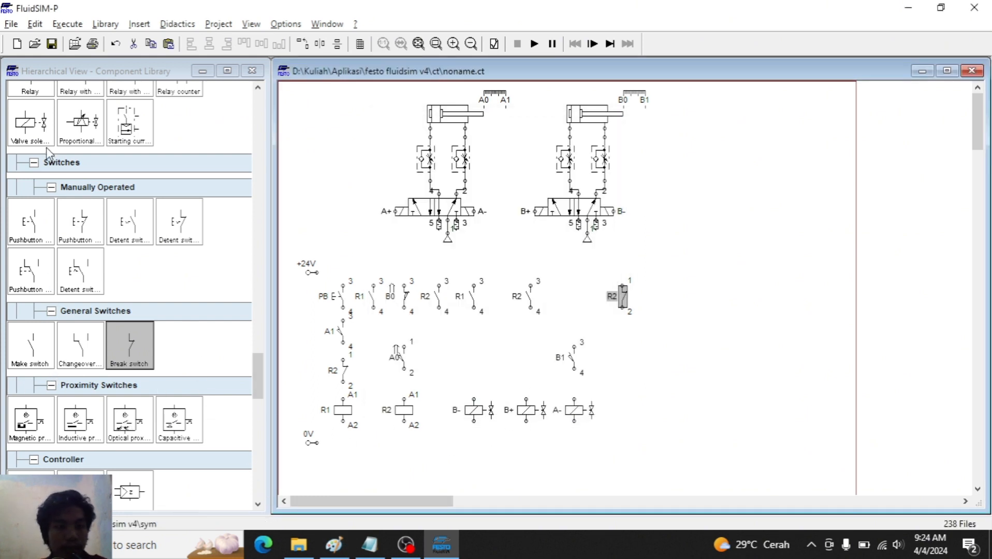
# Step: Place a valve solenoid to the right of A-, check the last movement in the Paint sketch, and label the solenoid A+ in FluidSIM-P
pyautogui.moveTo(45, 144); pyautogui.dragTo(634, 414)
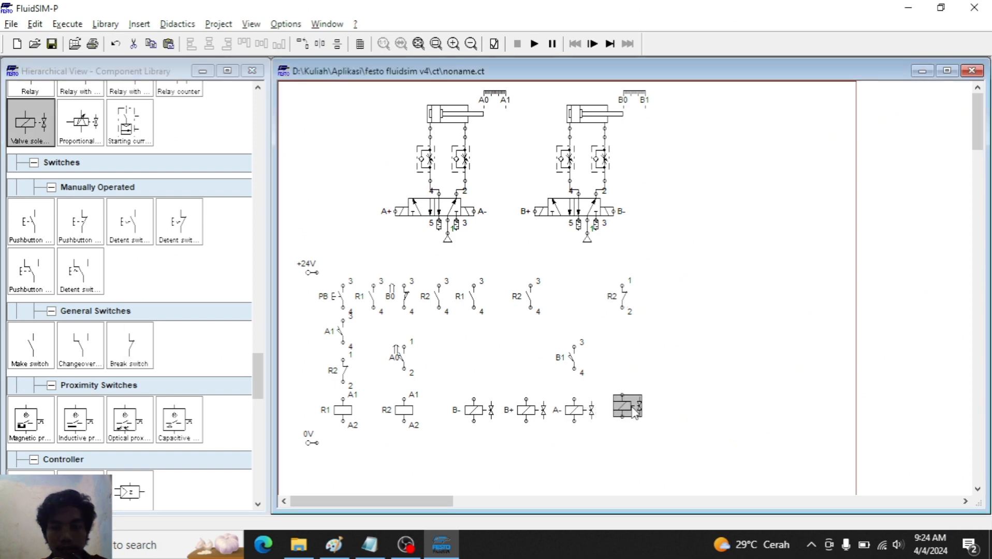
pyautogui.hotkey('alt', 'Tab')
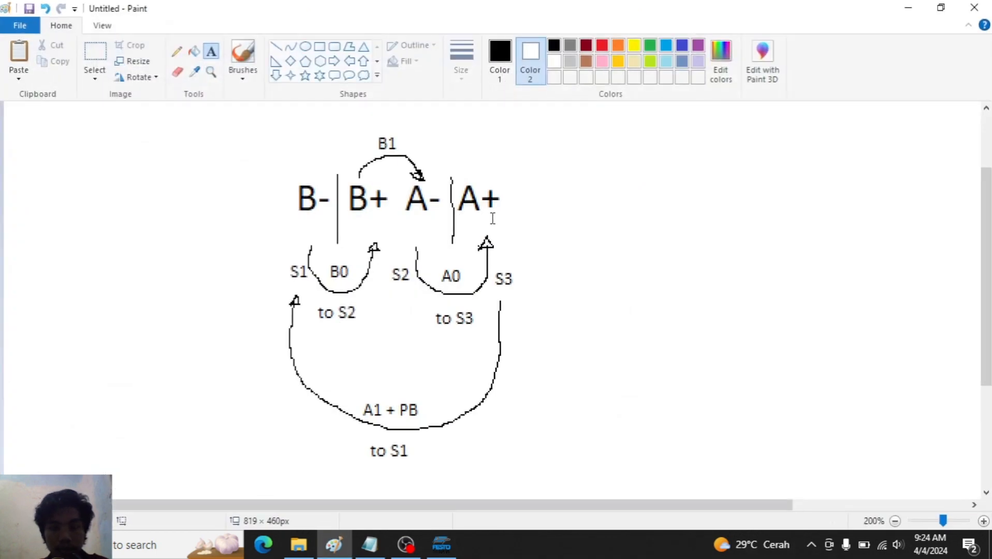
pyautogui.hotkey('alt', 'Tab')
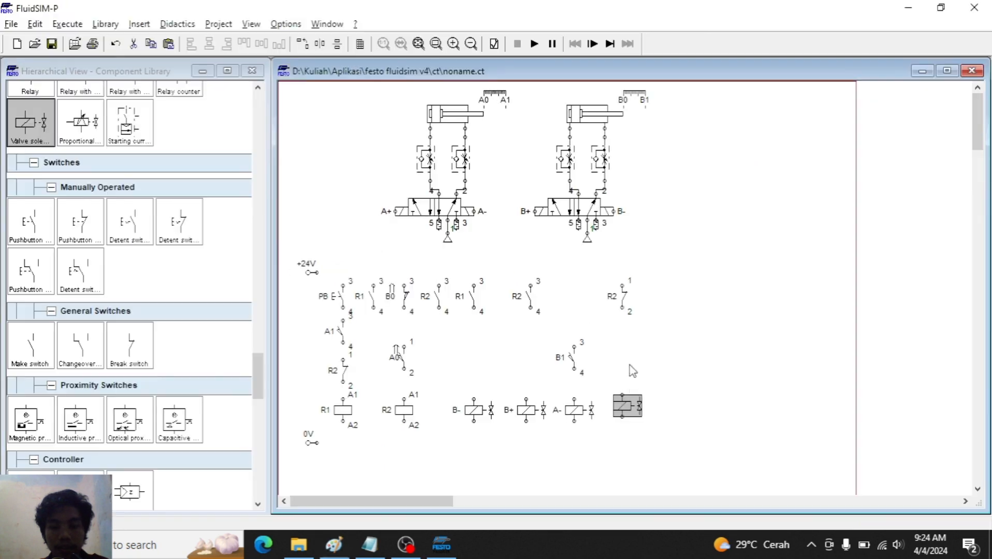
pyautogui.doubleClick(626, 406)
pyautogui.write('a+')
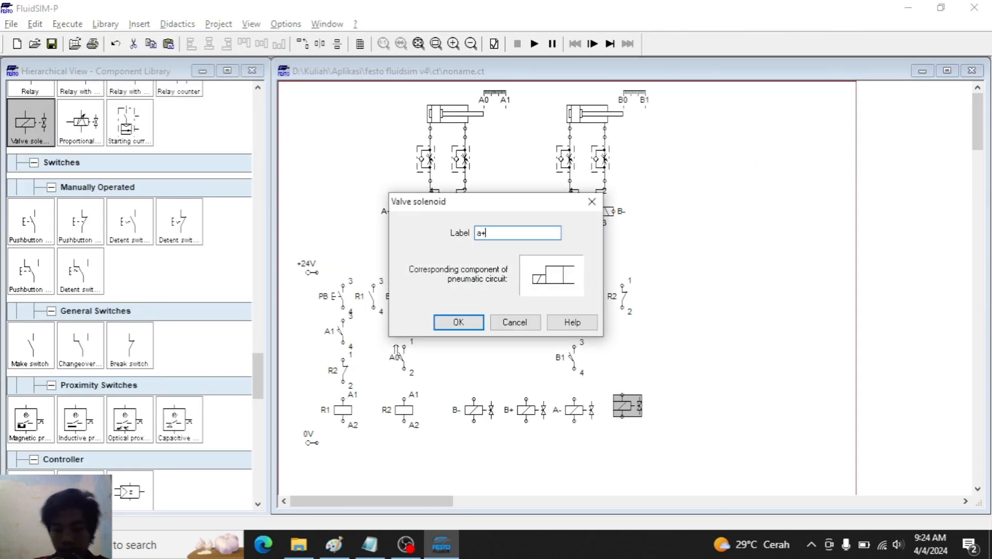
pyautogui.press('Return')
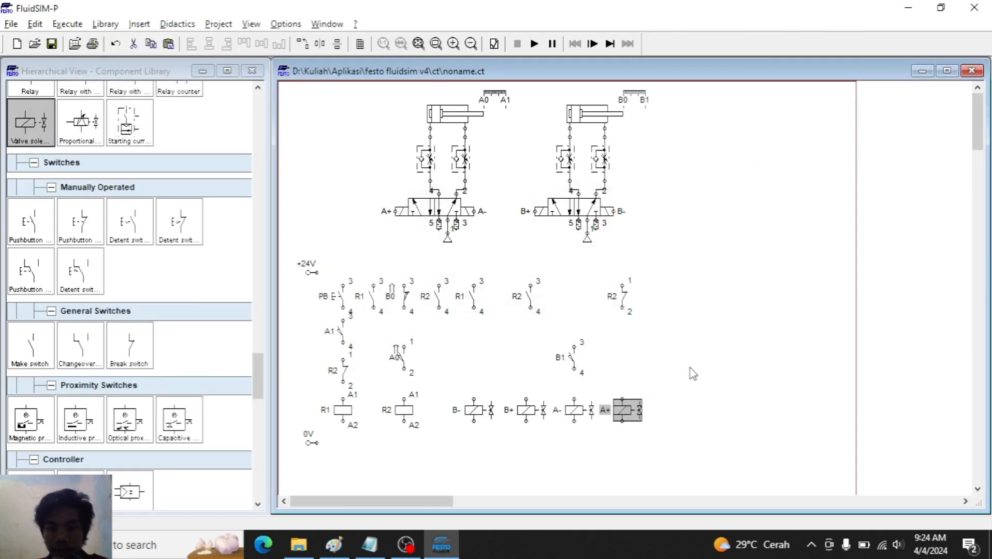
pyautogui.click(712, 367)
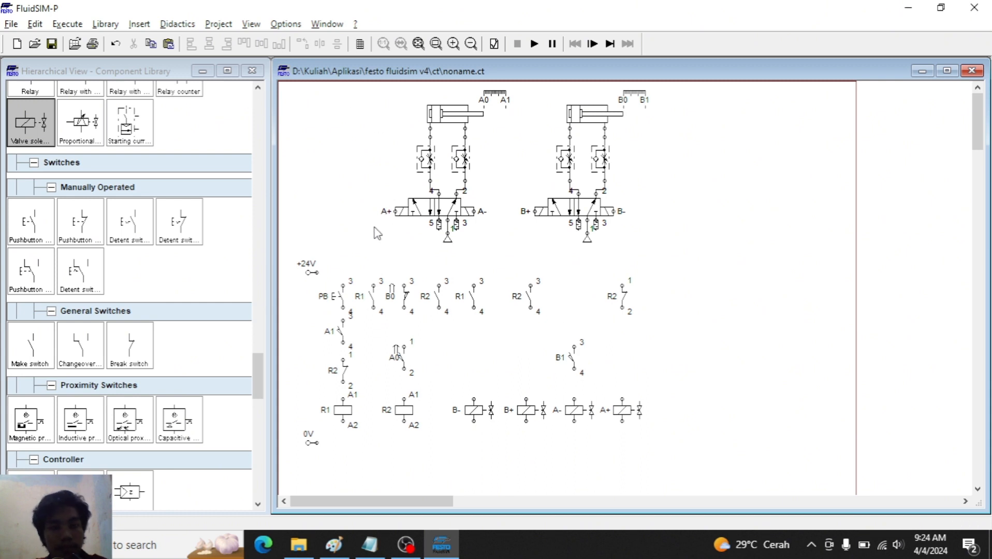
# Step: Run the +24V line to the R2 break switch and 0V to A+, and wire the PB, A1, R2 and relay R1 branch with its R1 holding contact
pyautogui.moveTo(316, 272)
pyautogui.mouseDown()
pyautogui.moveTo(433, 251)
pyautogui.moveTo(630, 285)
pyautogui.moveTo(622, 273)
pyautogui.mouseUp()
pyautogui.moveTo(315, 442)
pyautogui.mouseDown()
pyautogui.moveTo(635, 436)
pyautogui.moveTo(622, 421)
pyautogui.mouseUp()
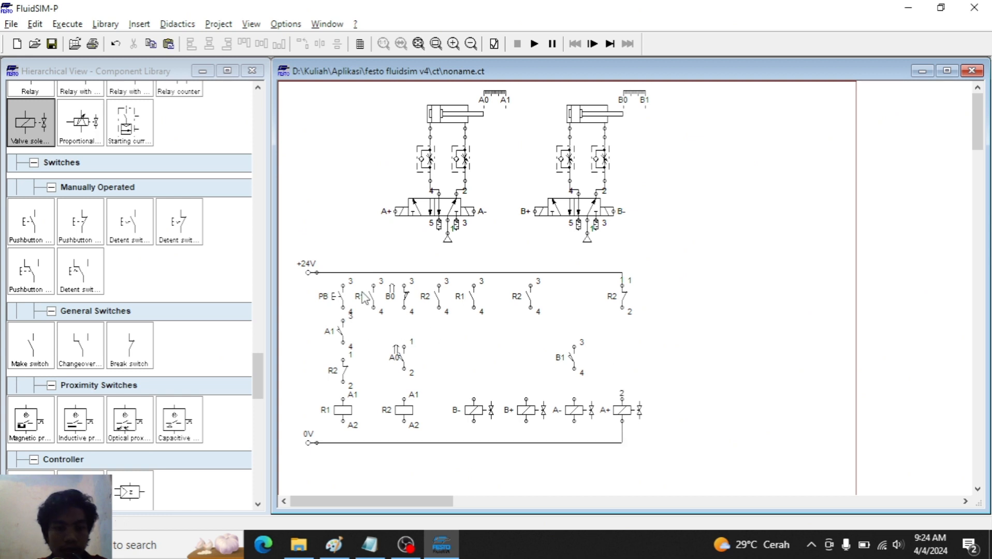
pyautogui.moveTo(346, 273); pyautogui.dragTo(343, 272)
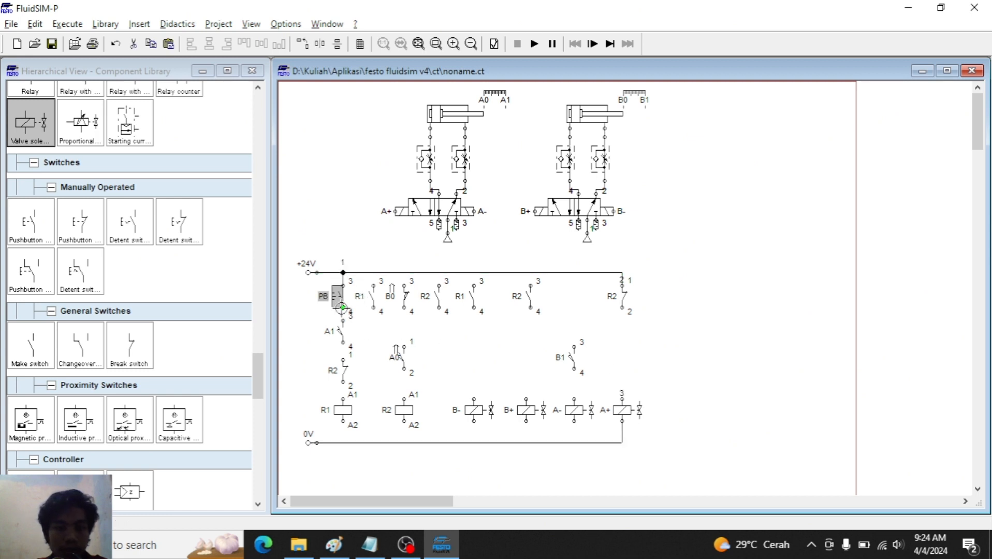
pyautogui.moveTo(340, 318); pyautogui.dragTo(343, 358)
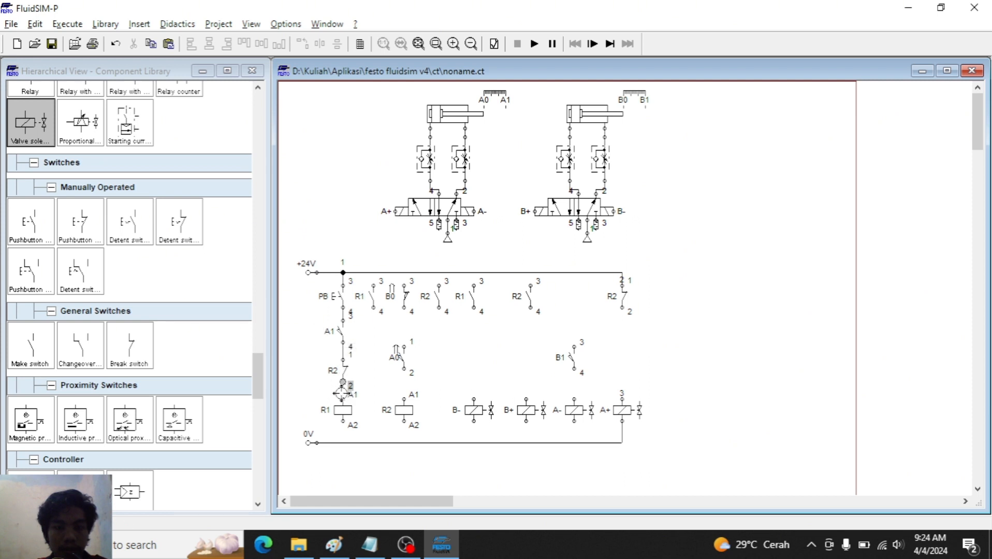
pyautogui.moveTo(342, 396); pyautogui.dragTo(343, 442)
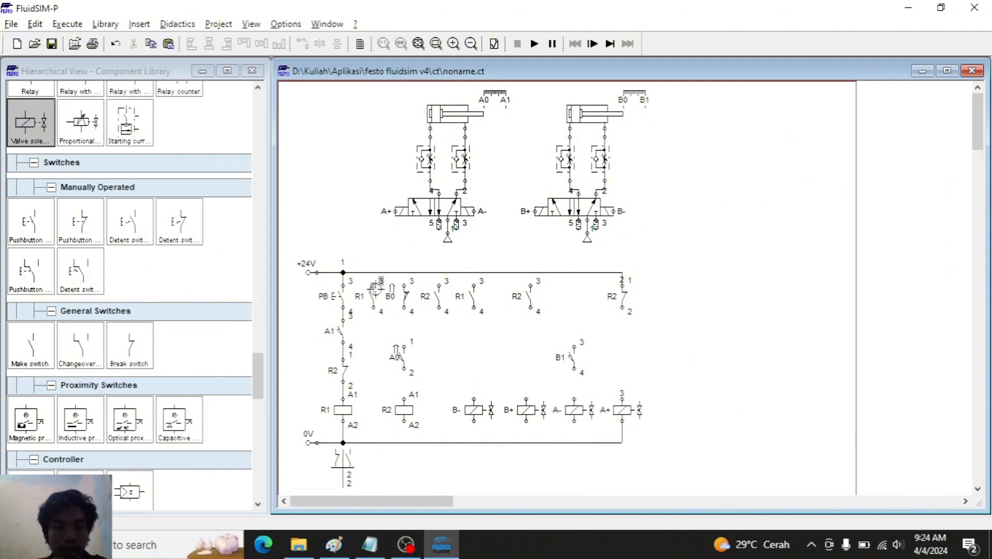
pyautogui.moveTo(373, 272); pyautogui.dragTo(373, 272)
pyautogui.moveTo(341, 352); pyautogui.dragTo(342, 351)
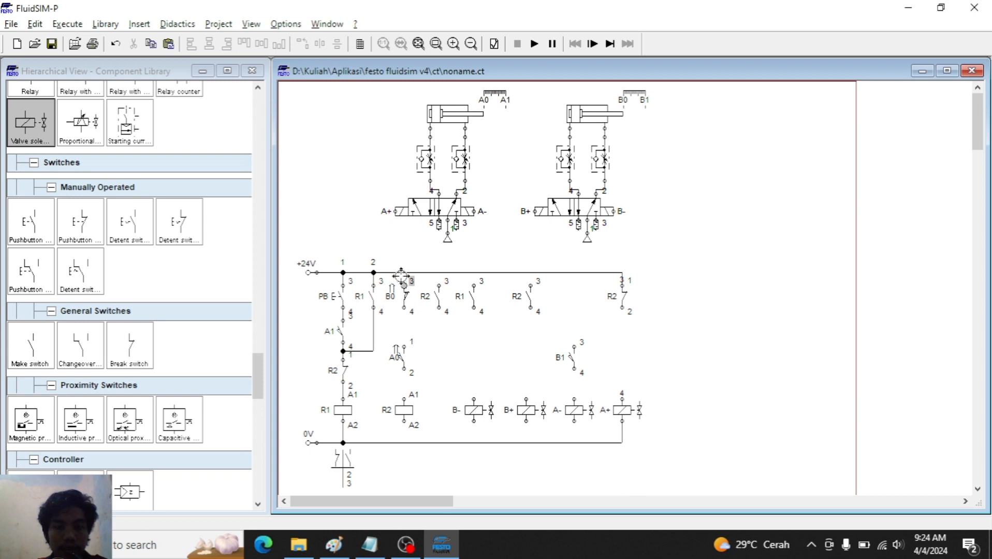
# Step: Wire B0, A0 and relay R2 between the supply lines with the R2 holding contact, and connect the R1 switch through solenoid B- to 0V
pyautogui.moveTo(402, 275); pyautogui.dragTo(403, 273)
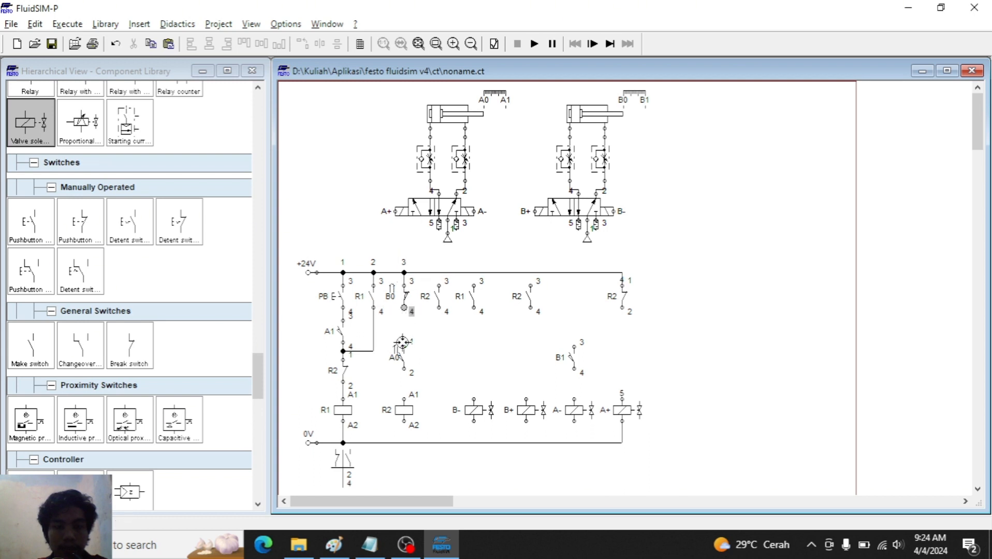
pyautogui.moveTo(403, 341); pyautogui.dragTo(403, 308)
pyautogui.moveTo(404, 368); pyautogui.dragTo(404, 443)
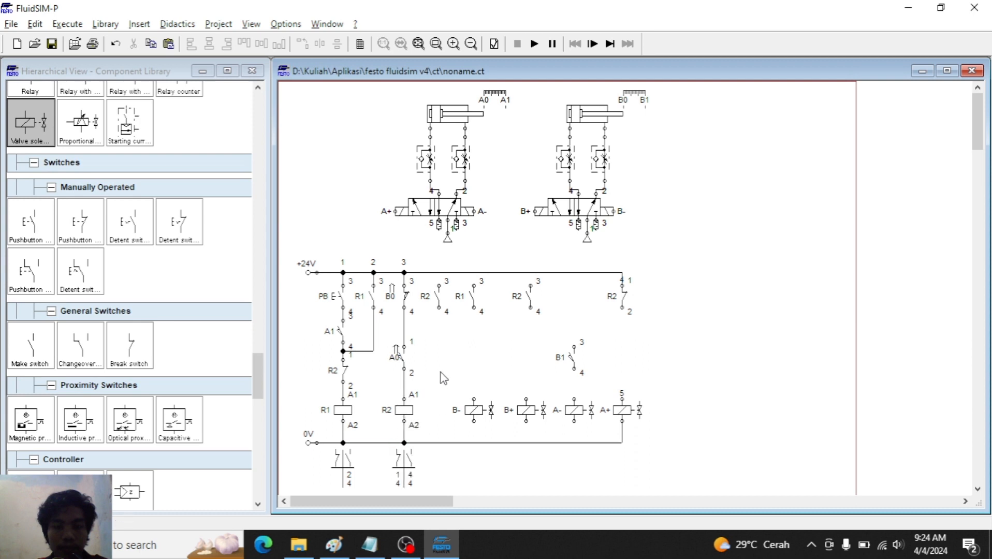
pyautogui.moveTo(438, 286); pyautogui.dragTo(439, 272)
pyautogui.moveTo(438, 307); pyautogui.dragTo(404, 334)
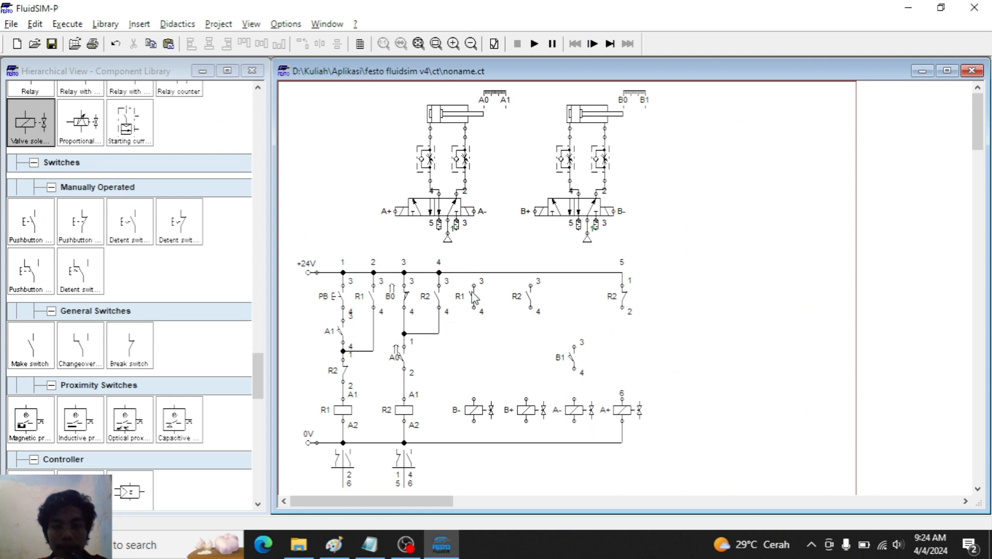
pyautogui.moveTo(473, 285); pyautogui.dragTo(473, 273)
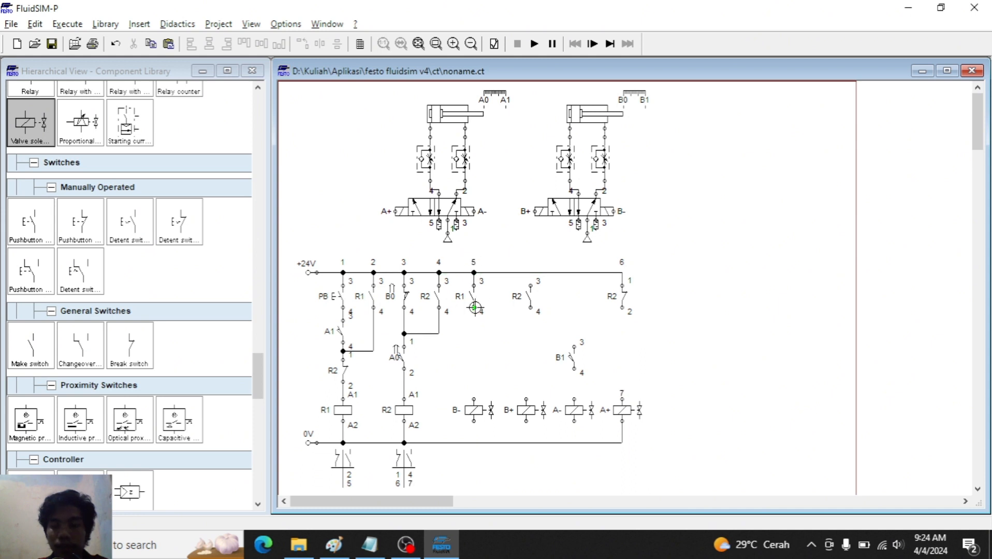
pyautogui.moveTo(472, 311); pyautogui.dragTo(472, 442)
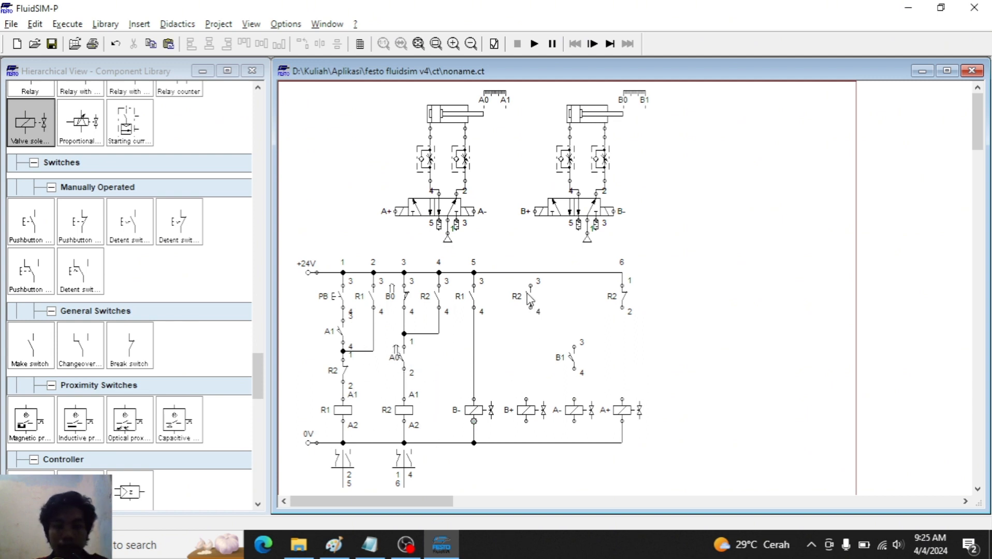
# Step: Wire the R2 make switch through solenoid B+, aligned below it, to 0V, and branch from below R2 through B1 and solenoid A- to 0V
pyautogui.moveTo(530, 285); pyautogui.dragTo(530, 273)
pyautogui.moveTo(530, 312); pyautogui.dragTo(527, 399)
pyautogui.moveTo(505, 347); pyautogui.dragTo(539, 429)
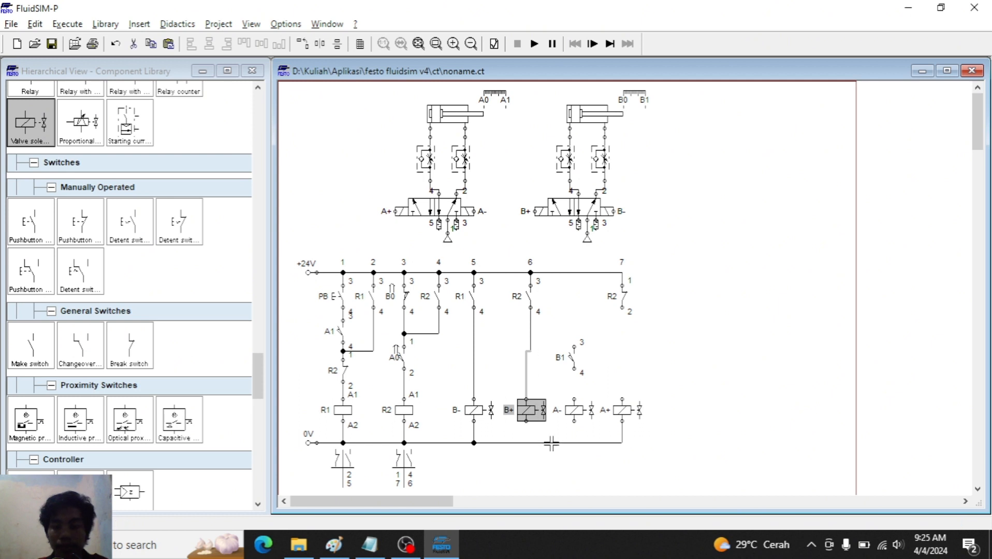
pyautogui.press('Right')
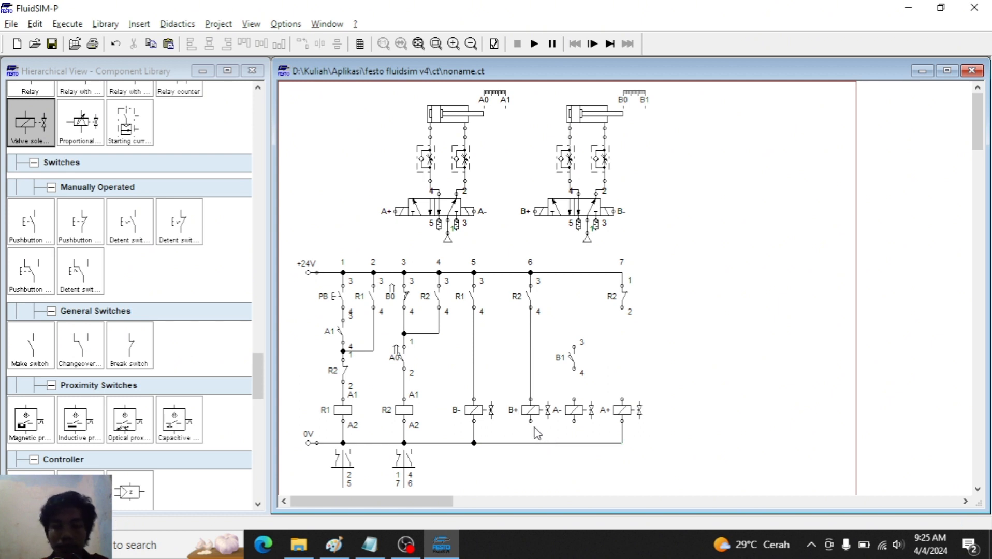
pyautogui.doubleClick(530, 421)
pyautogui.press('Escape')
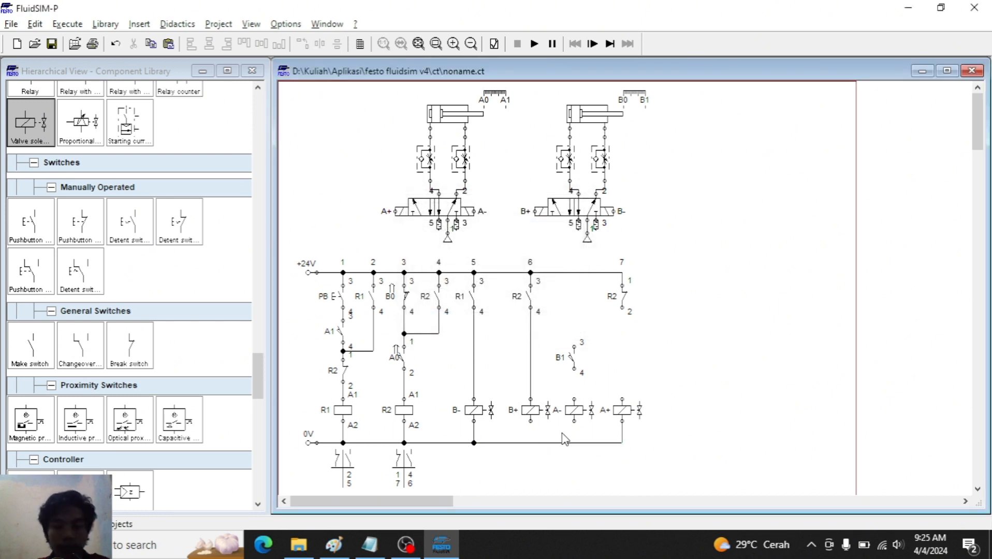
pyautogui.moveTo(534, 423); pyautogui.dragTo(530, 442)
pyautogui.moveTo(579, 348); pyautogui.dragTo(531, 330)
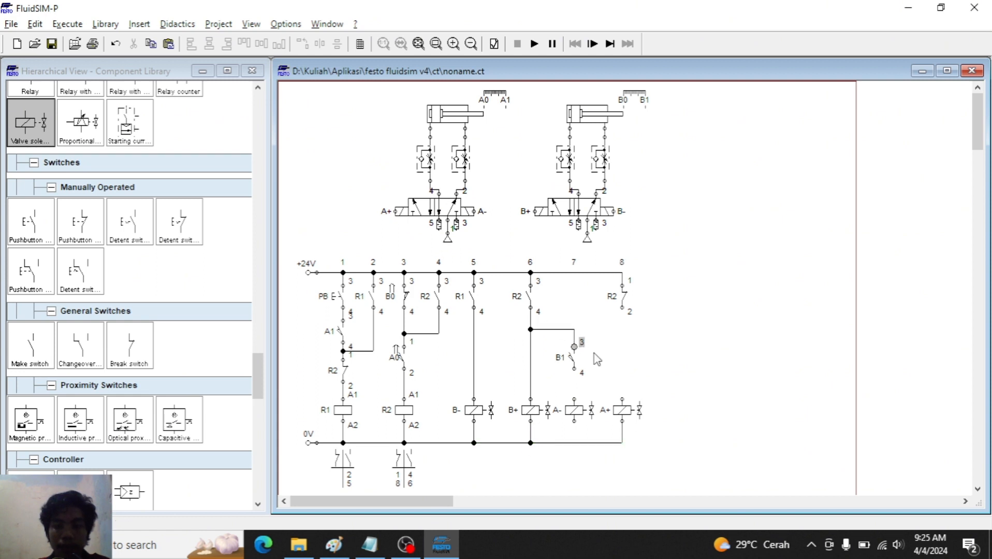
pyautogui.moveTo(572, 372); pyautogui.dragTo(578, 442)
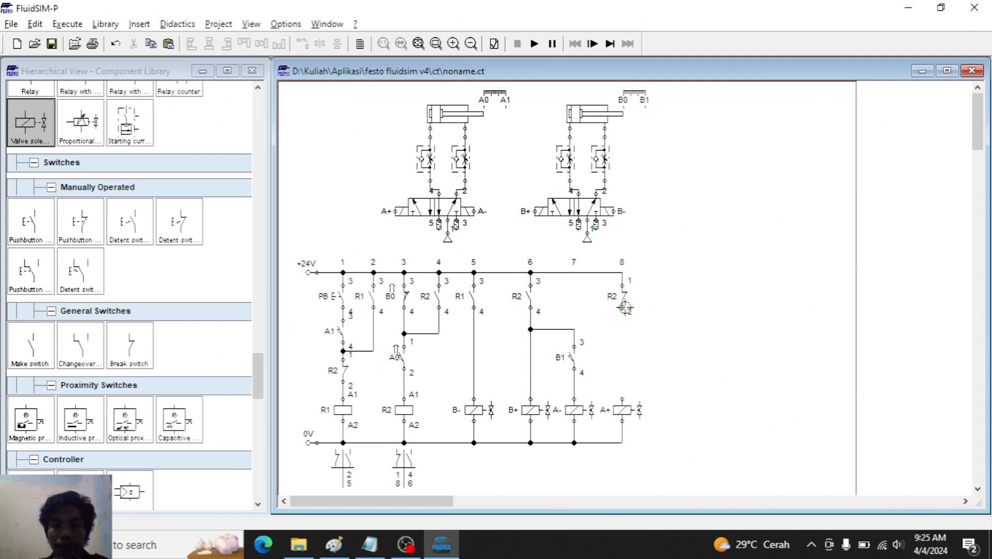
# Step: Wire the R2 break switch to solenoid A+, then simulate the circuit by actuating pushbutton PB and compare with the Paint sequence sketch
pyautogui.moveTo(625, 307); pyautogui.dragTo(623, 400)
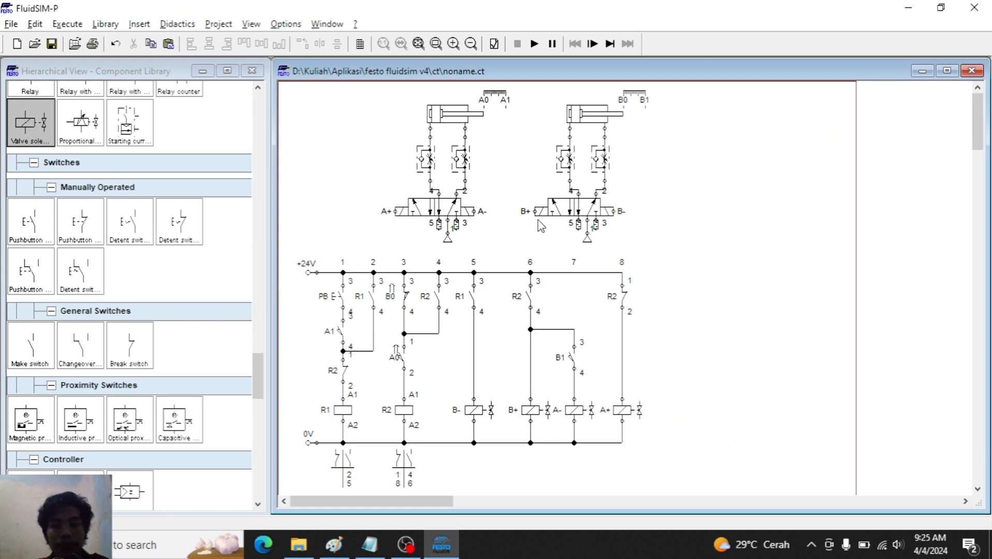
pyautogui.click(534, 44)
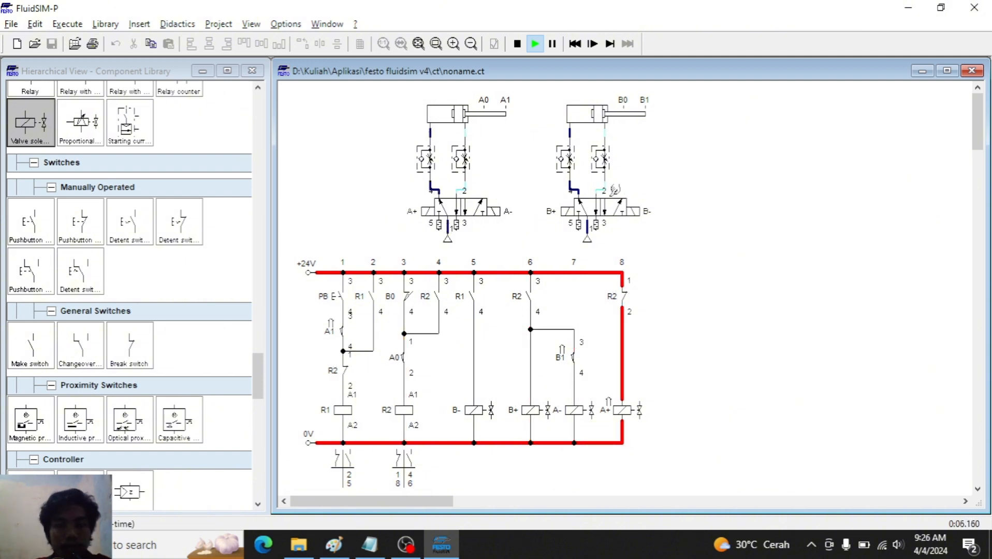
pyautogui.click(348, 541)
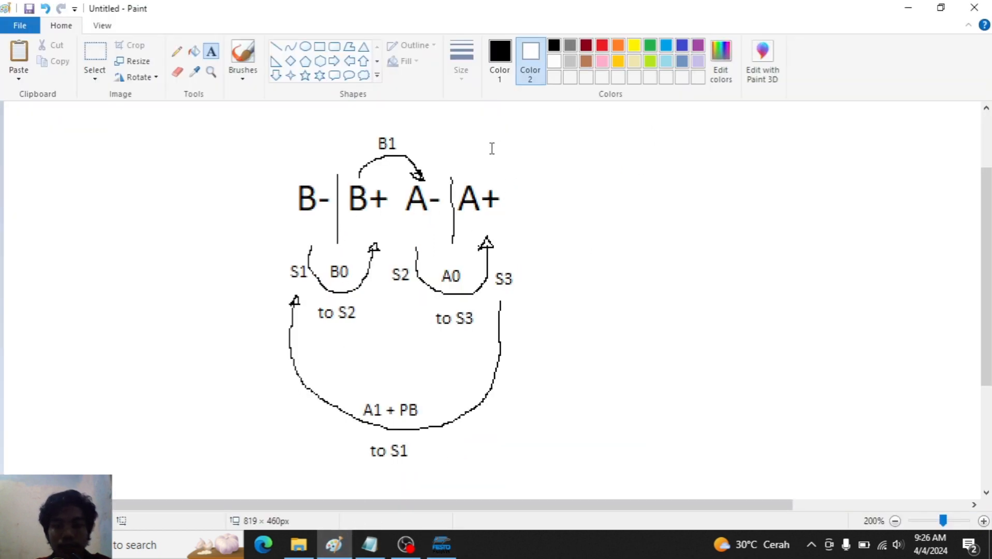
pyautogui.click(337, 554)
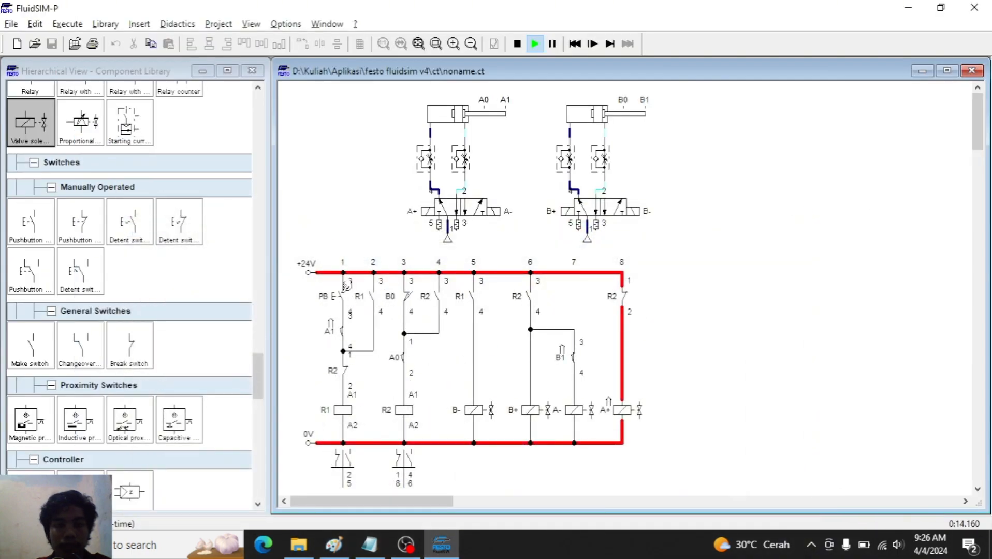
pyautogui.click(346, 284)
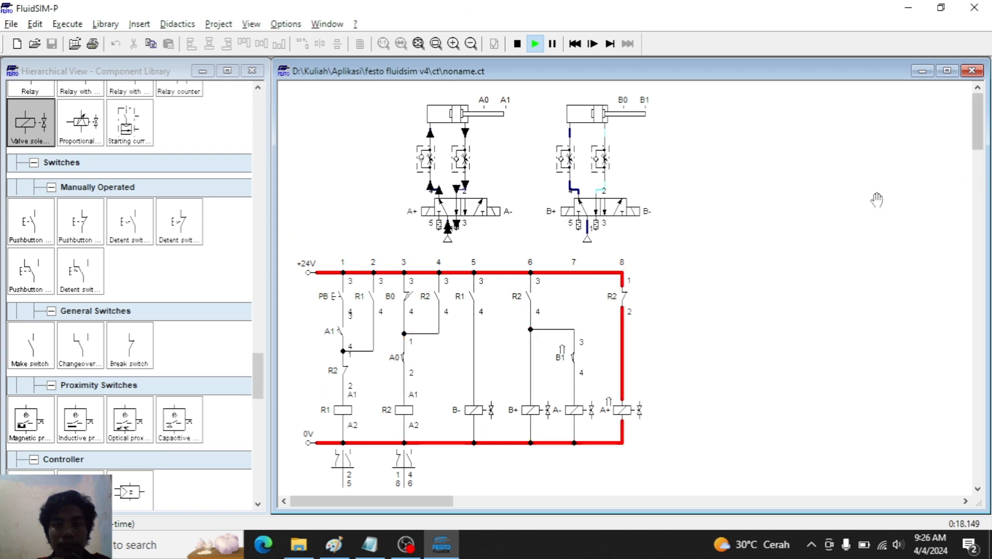
pyautogui.click(344, 290)
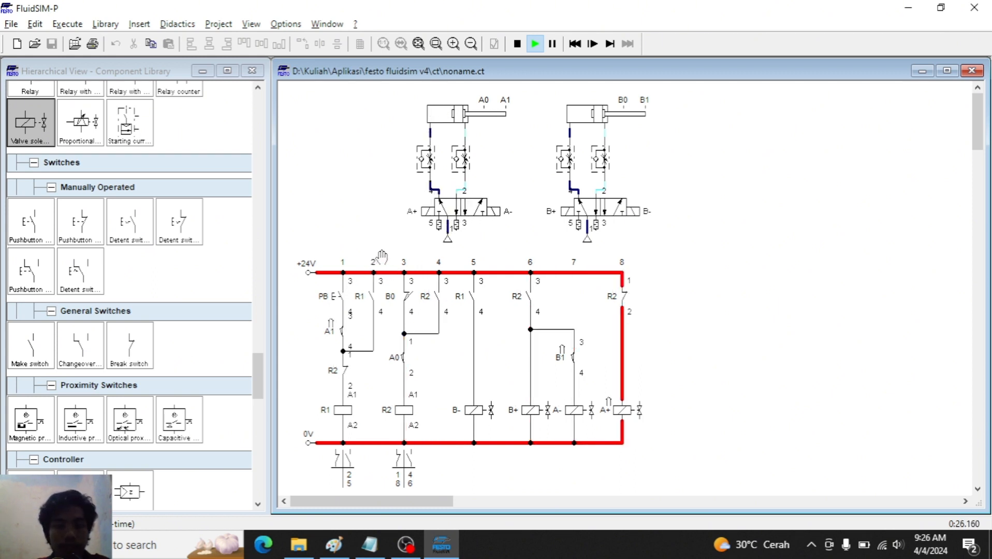
pyautogui.click(516, 44)
# Step: Place the ladder 24V connection below the relay circuit and a ladder 0V connection level with it to the right
pyautogui.scroll(-1, 553, 227)
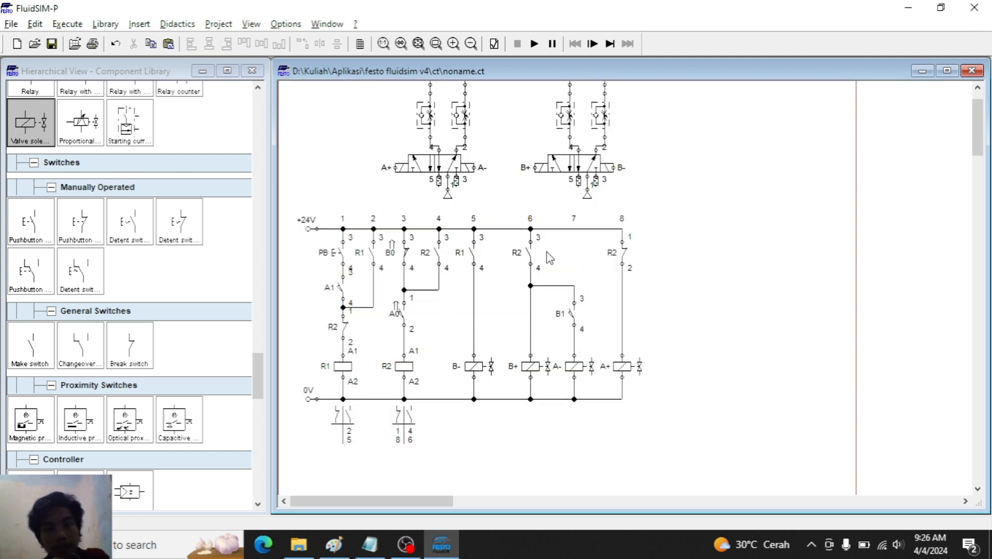
pyautogui.scroll(-1, 553, 310)
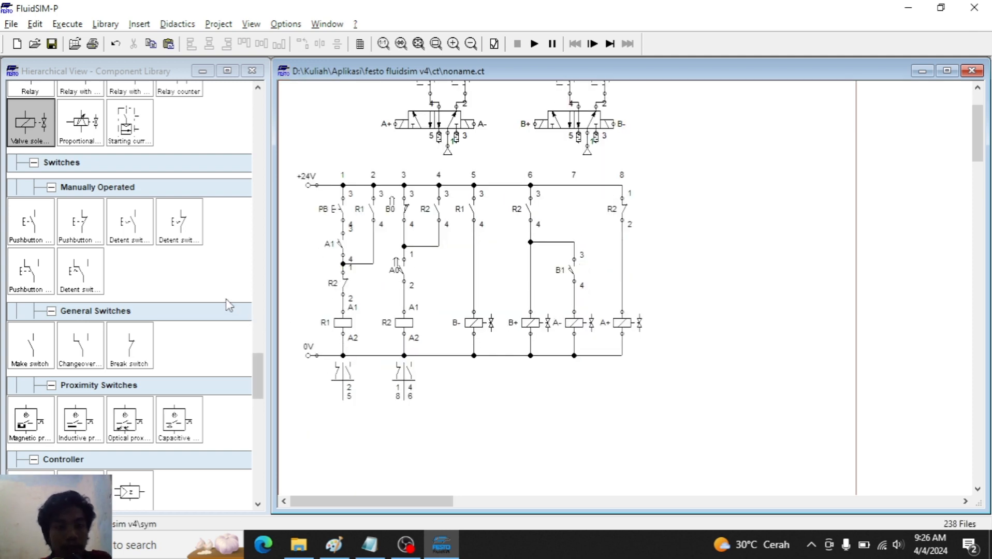
pyautogui.scroll(-3, 224, 306)
pyautogui.scroll(-2, 182, 345)
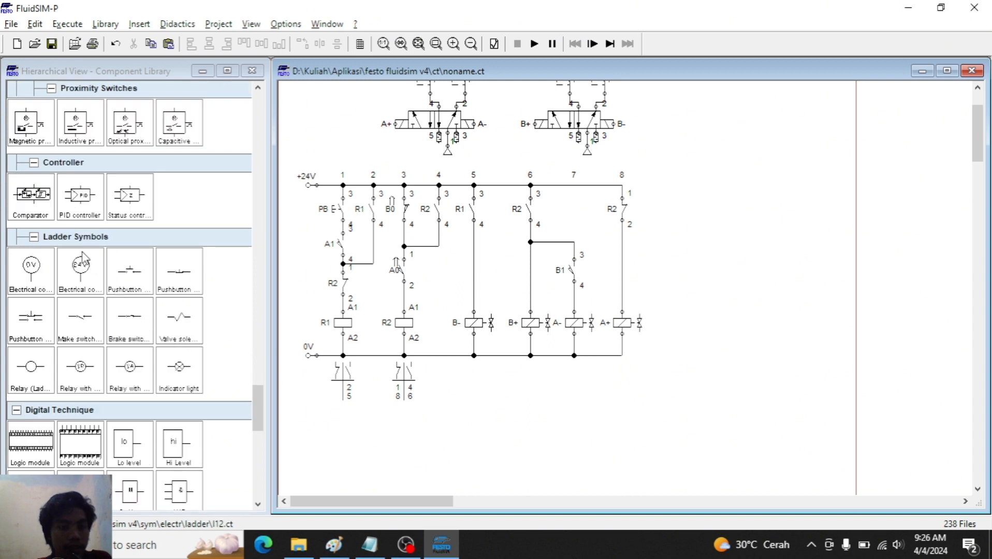
pyautogui.scroll(-4, 562, 380)
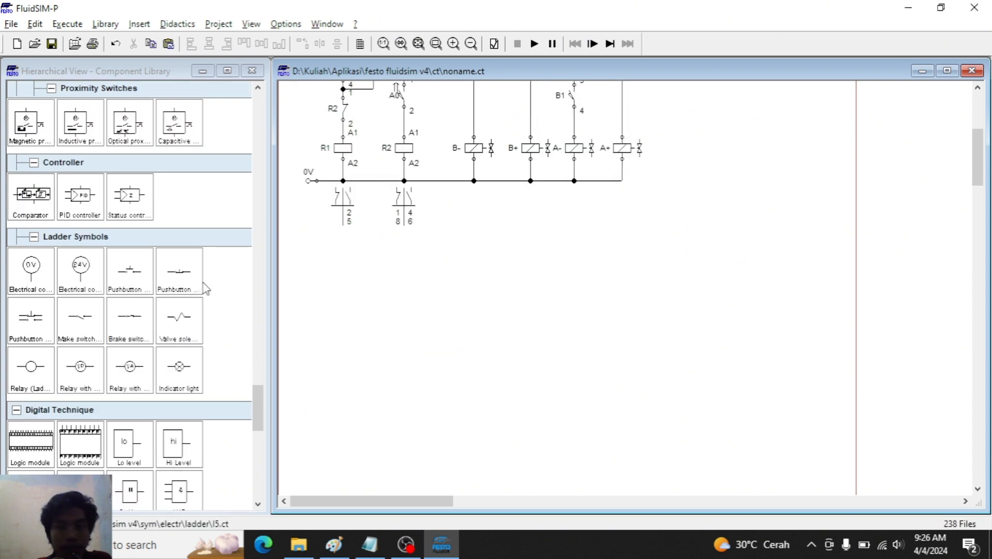
pyautogui.moveTo(81, 266); pyautogui.dragTo(311, 268)
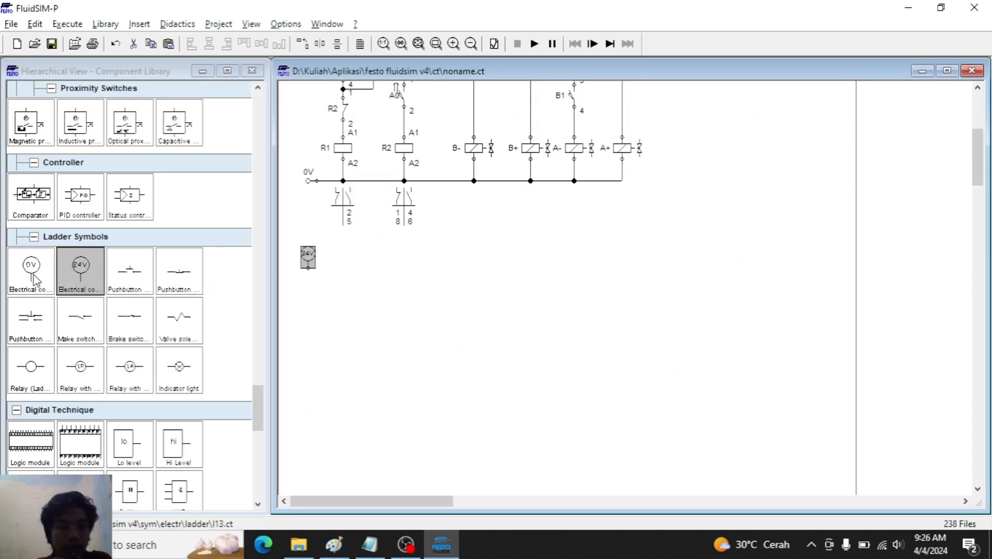
pyautogui.moveTo(31, 266); pyautogui.dragTo(522, 265)
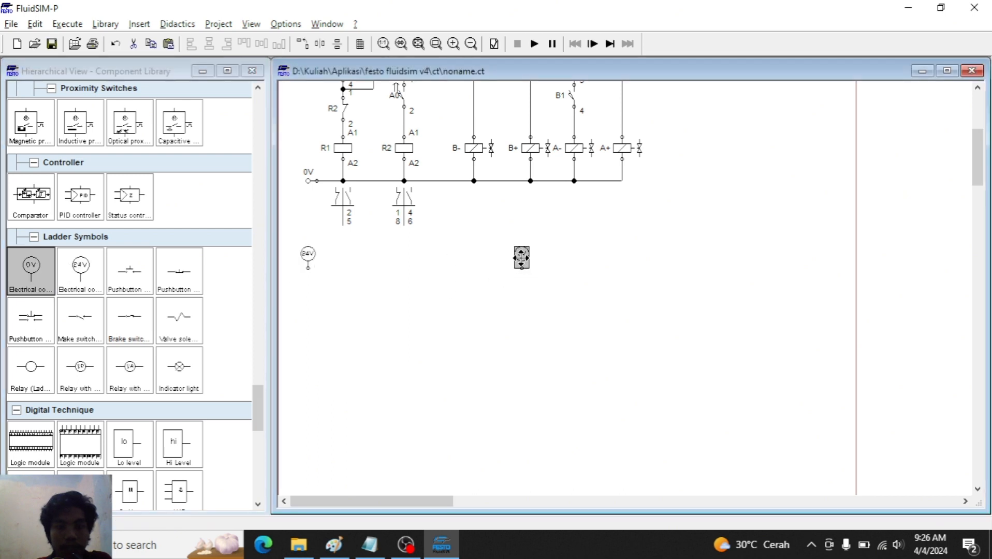
pyautogui.click(573, 279)
# Step: Place a ladder make pushbutton just below and right of the ladder 24V connection and label it PB
pyautogui.scroll(6, 569, 280)
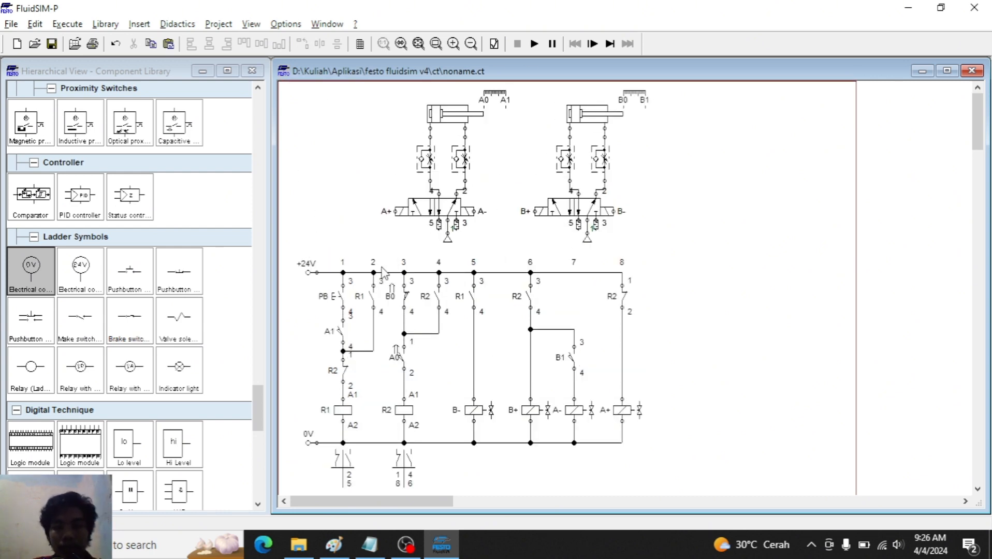
pyautogui.scroll(-3, 383, 271)
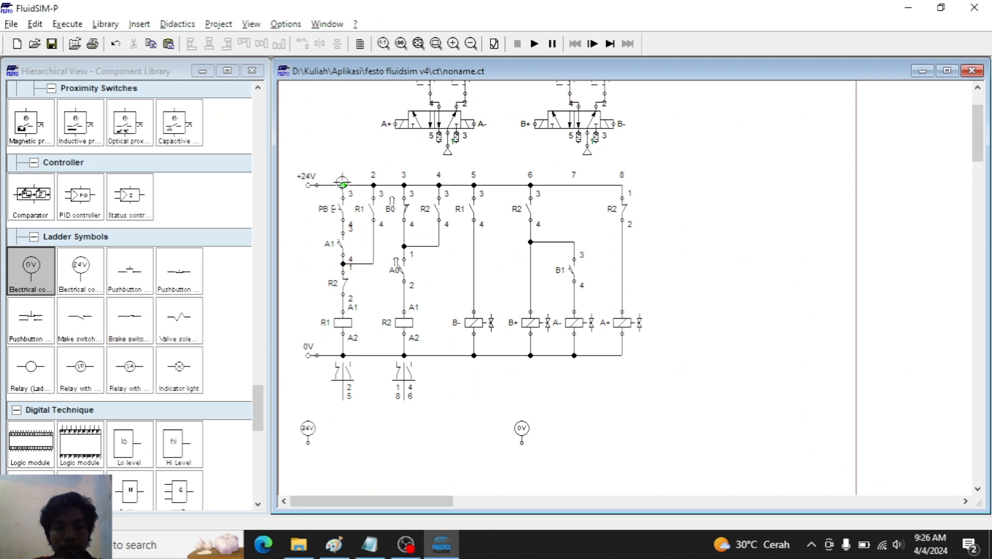
pyautogui.scroll(-3, 311, 360)
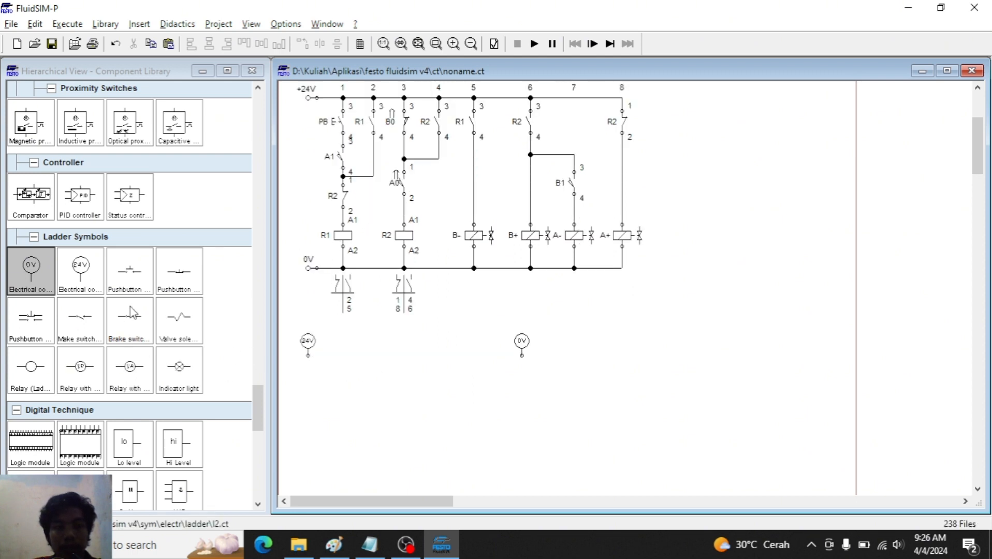
pyautogui.scroll(-2, 432, 366)
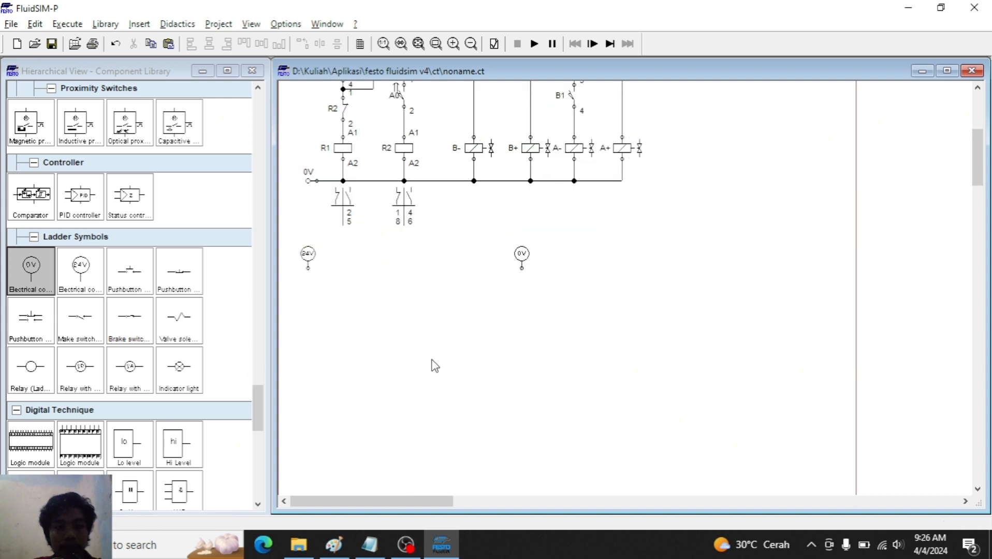
pyautogui.scroll(3, 432, 362)
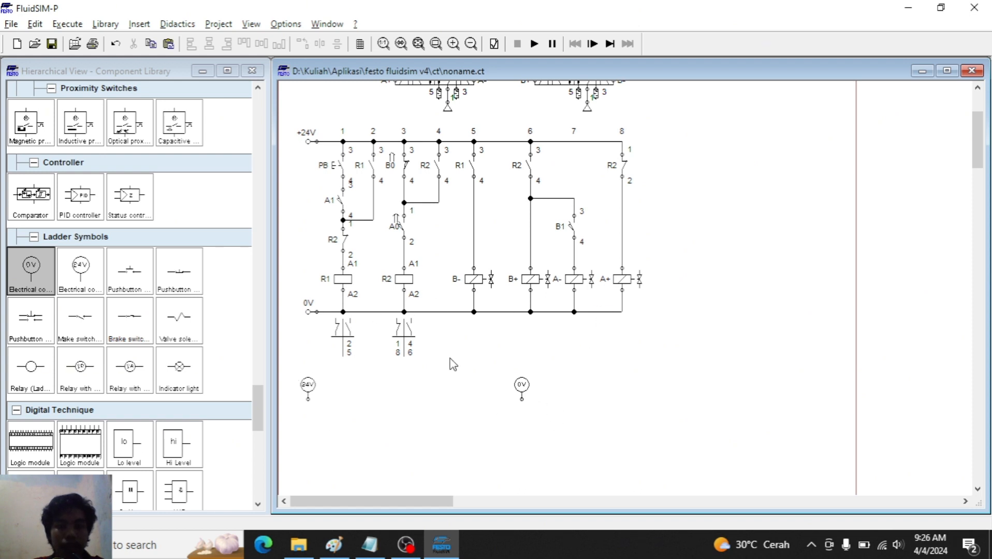
pyautogui.scroll(-2, 431, 388)
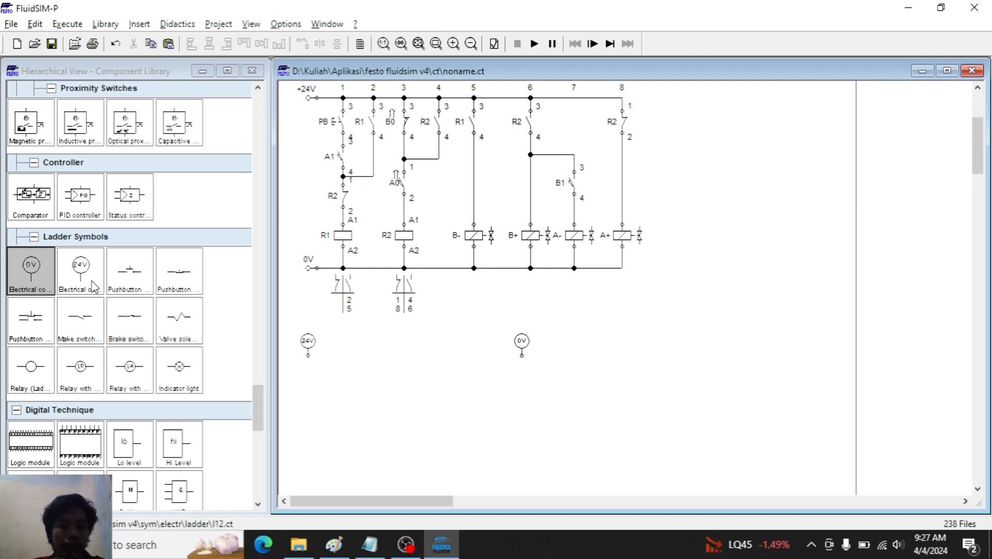
pyautogui.moveTo(132, 282); pyautogui.dragTo(345, 383)
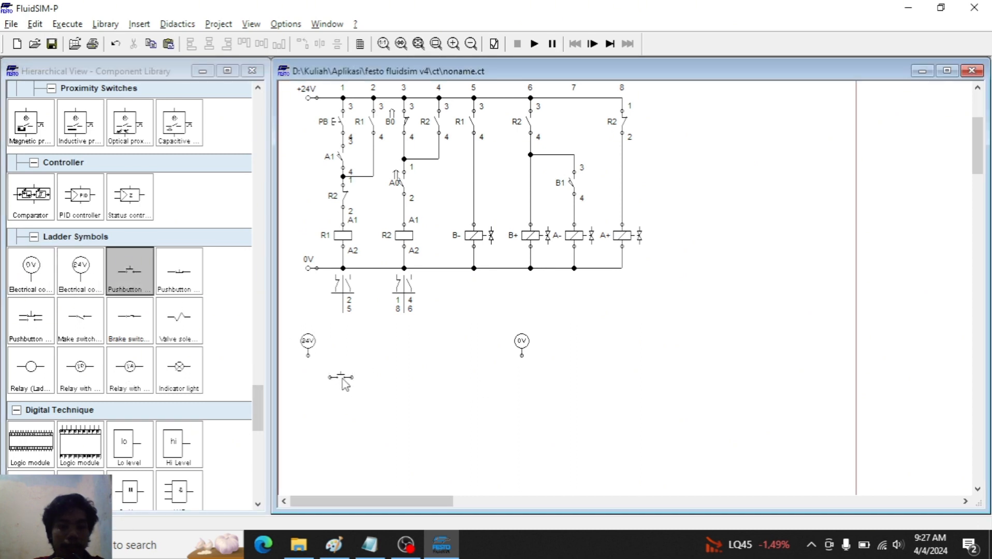
pyautogui.doubleClick(345, 383)
pyautogui.write('p')
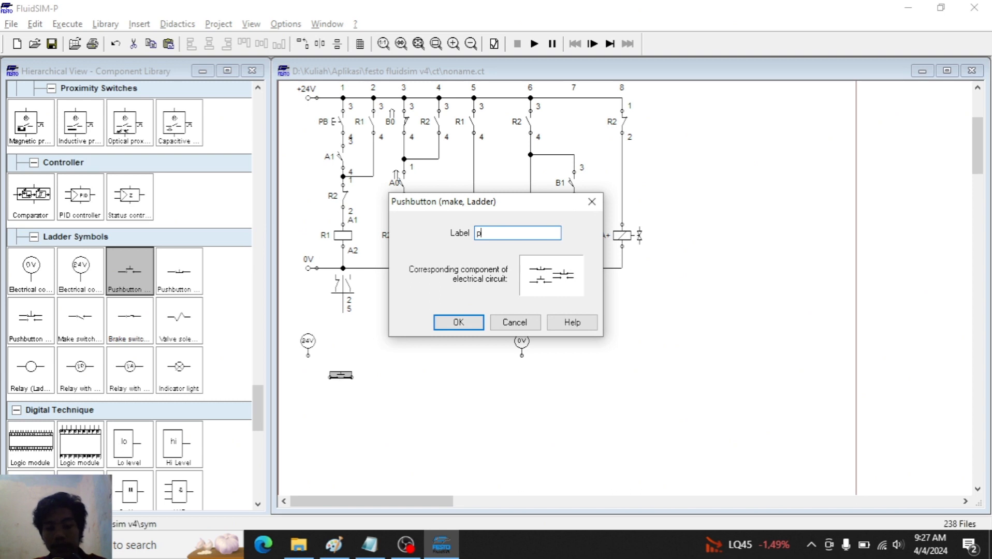
pyautogui.write('b')
pyautogui.press('Return')
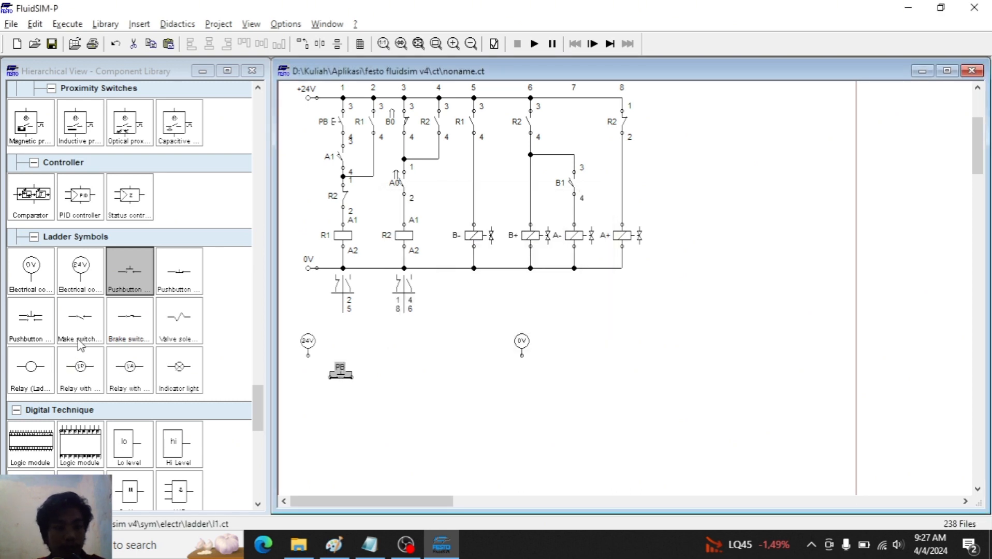
# Step: Place a ladder make switch labelled A1 and a ladder brake switch labelled R2 in line to the right of PB
pyautogui.moveTo(80, 346); pyautogui.dragTo(390, 379)
pyautogui.doubleClick(390, 380)
pyautogui.write('a')
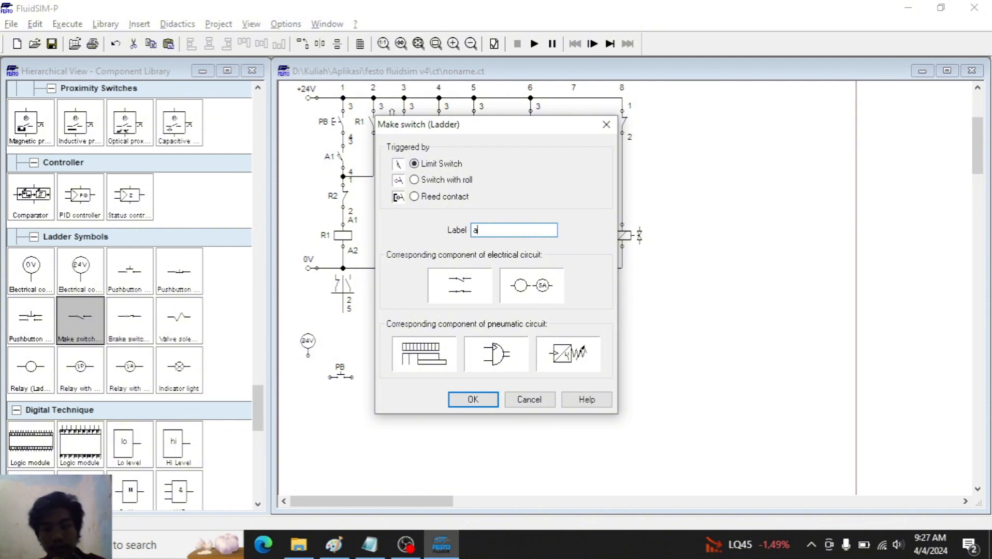
pyautogui.write('1')
pyautogui.press('Return')
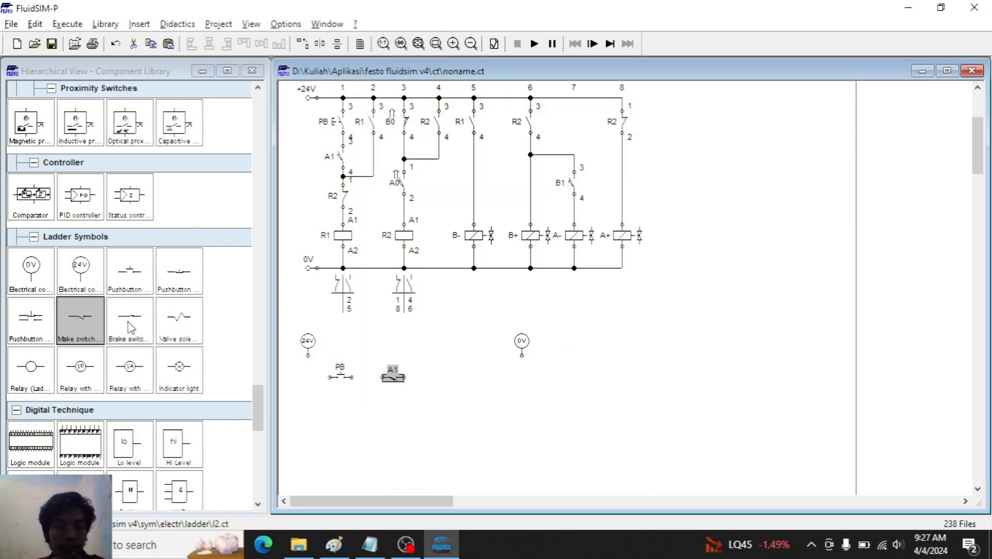
pyautogui.moveTo(130, 326); pyautogui.dragTo(447, 374)
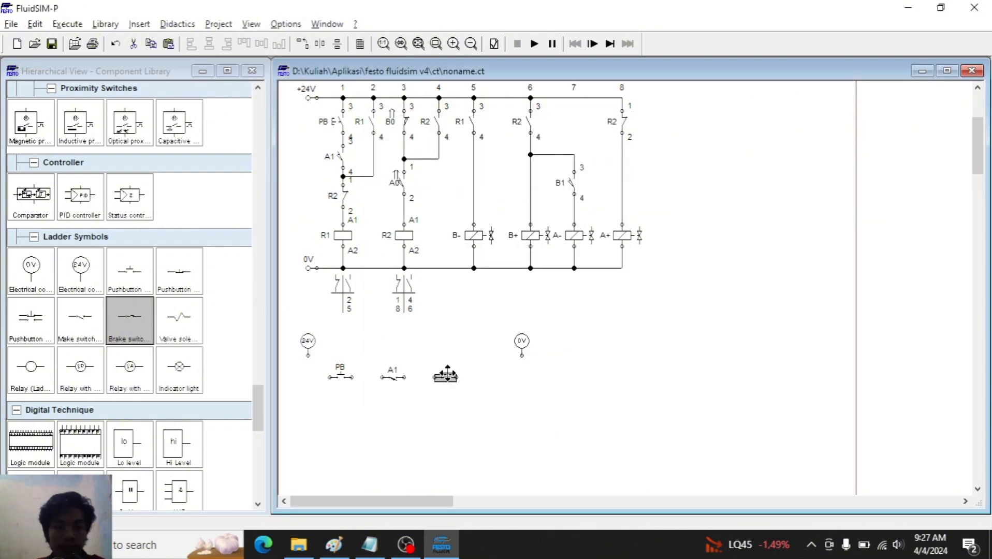
pyautogui.doubleClick(449, 378)
pyautogui.write('r2')
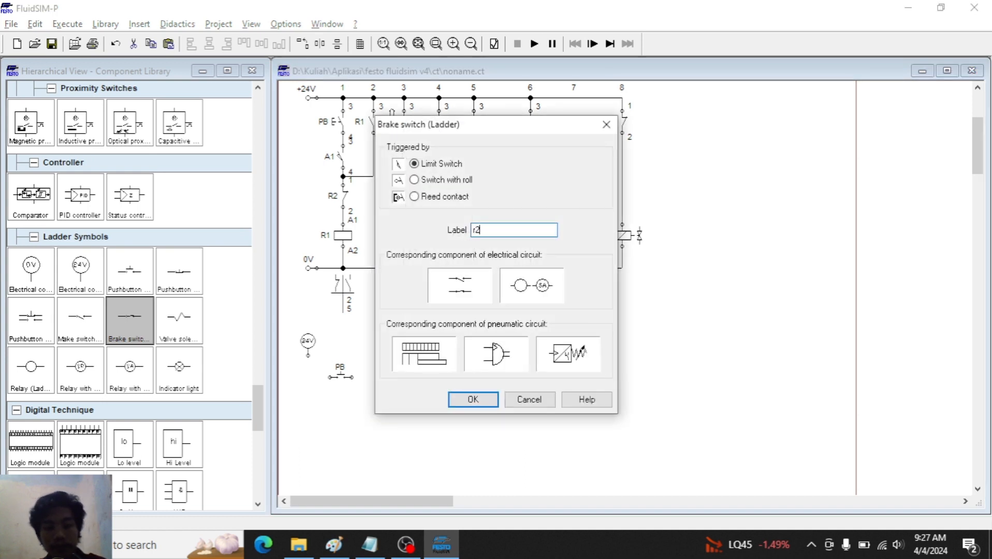
pyautogui.press('Return')
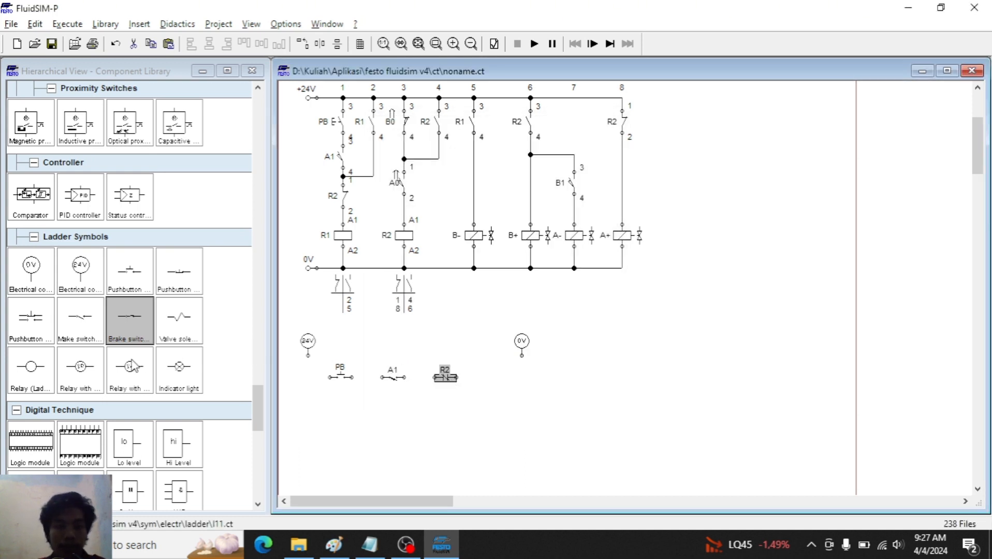
# Step: Place a ladder relay labelled R1 to the right of R2 and shift the ladder 0V connection slightly to the right
pyautogui.moveTo(31, 367); pyautogui.dragTo(486, 400)
pyautogui.moveTo(504, 383); pyautogui.dragTo(509, 383)
pyautogui.click(522, 346)
pyautogui.moveTo(522, 348); pyautogui.dragTo(530, 349)
pyautogui.click(551, 389)
pyautogui.doubleClick(493, 381)
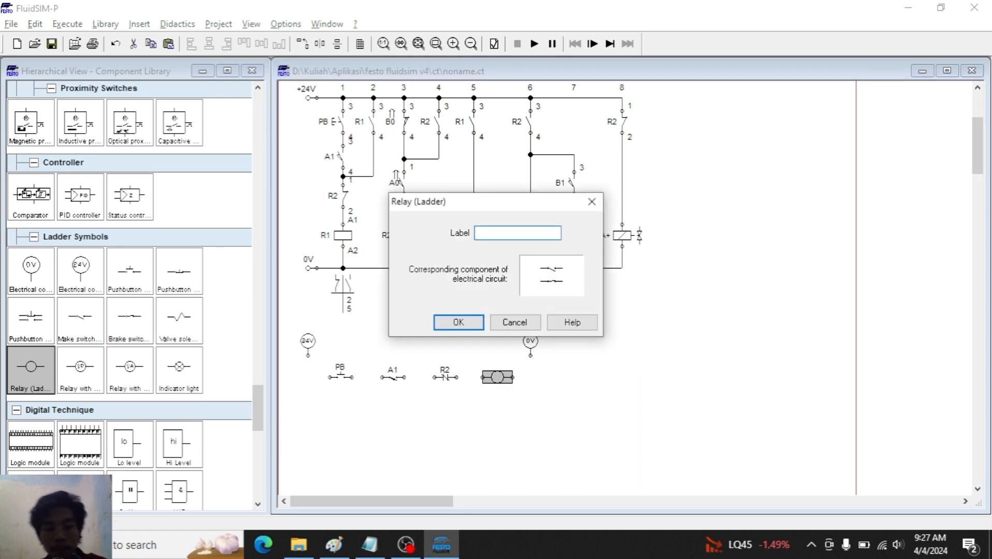
pyautogui.press('Return')
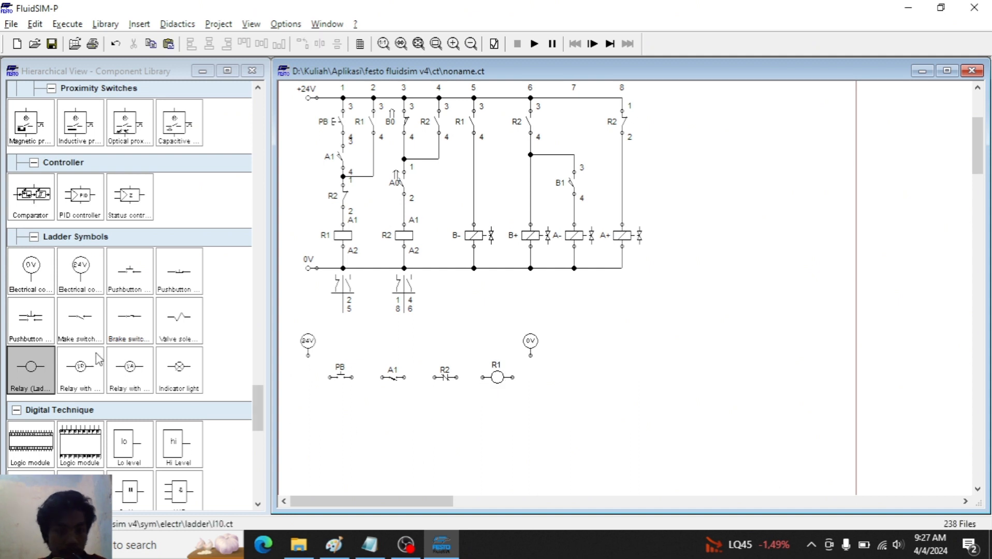
# Step: Place a ladder make switch directly below PB and label it R1
pyautogui.moveTo(74, 331); pyautogui.dragTo(354, 424)
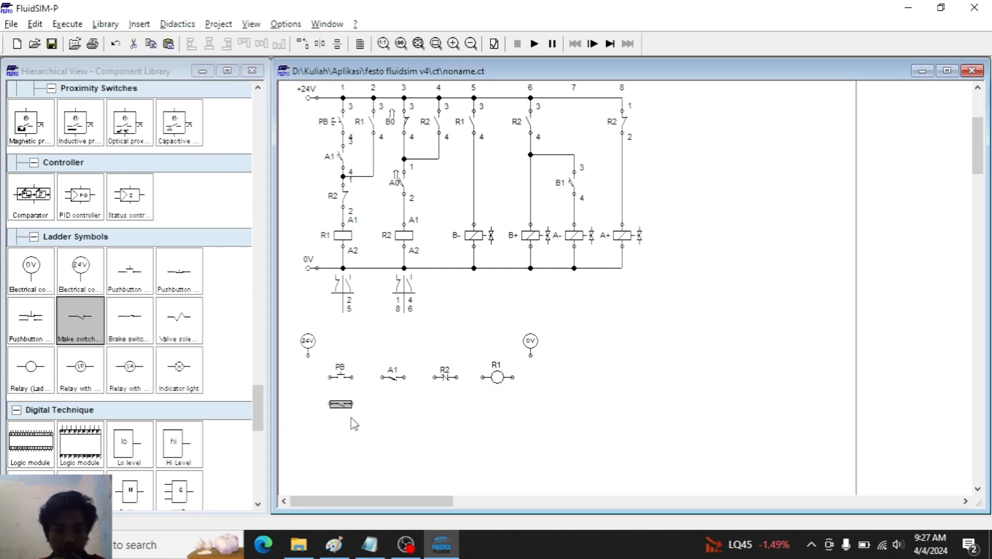
pyautogui.doubleClick(345, 406)
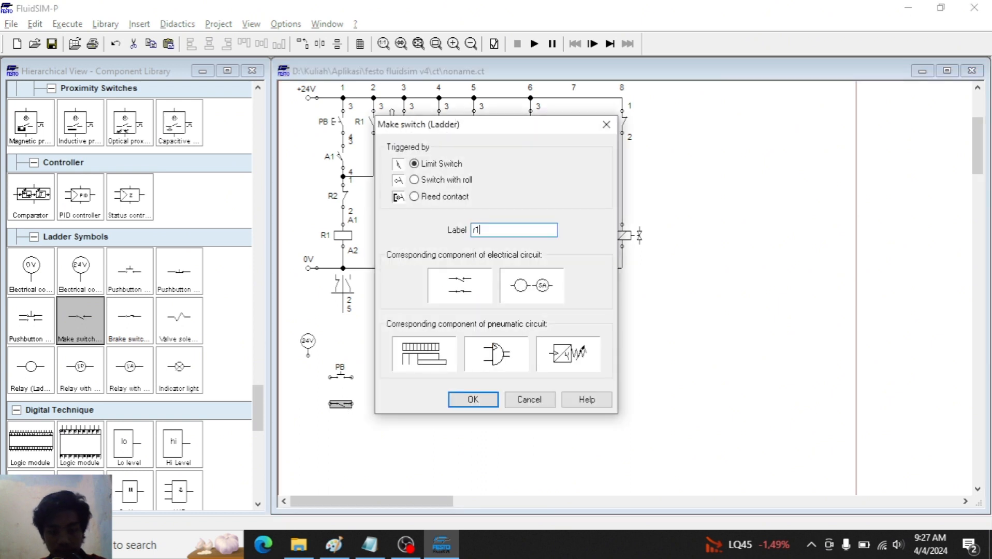
pyautogui.write('r1')
pyautogui.press('Return')
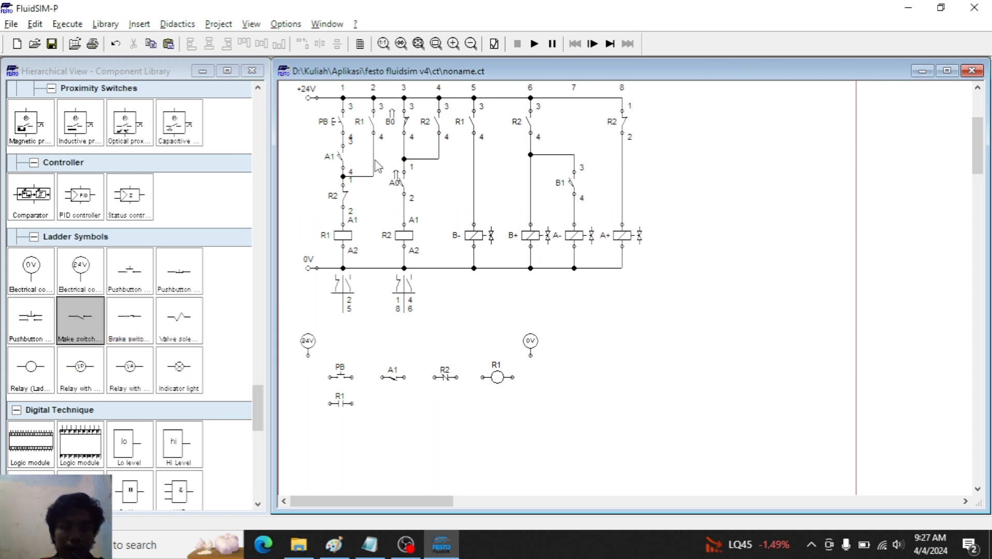
# Step: Place a ladder make switch below the ladder R1 make switch and label it B0
pyautogui.scroll(-1, 151, 350)
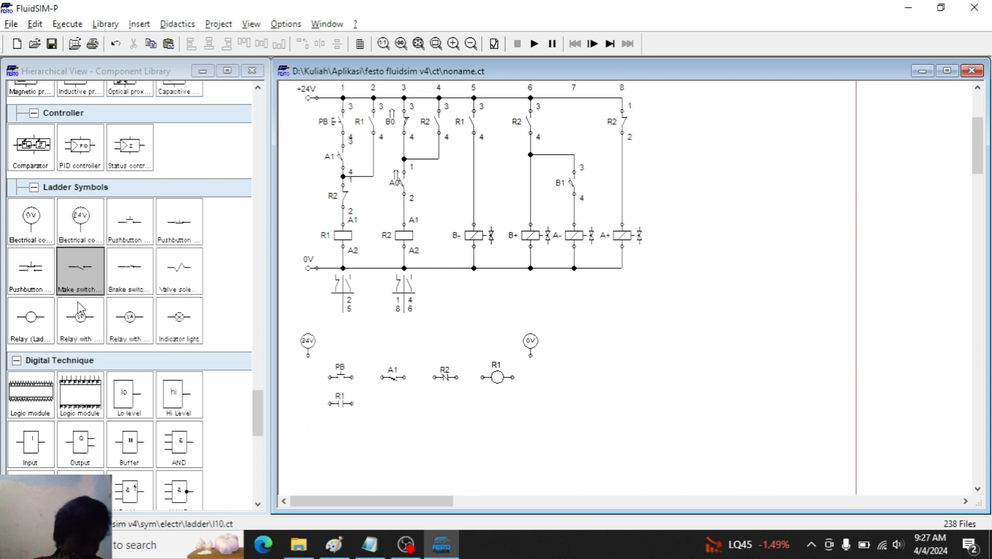
pyautogui.moveTo(82, 290); pyautogui.dragTo(349, 452)
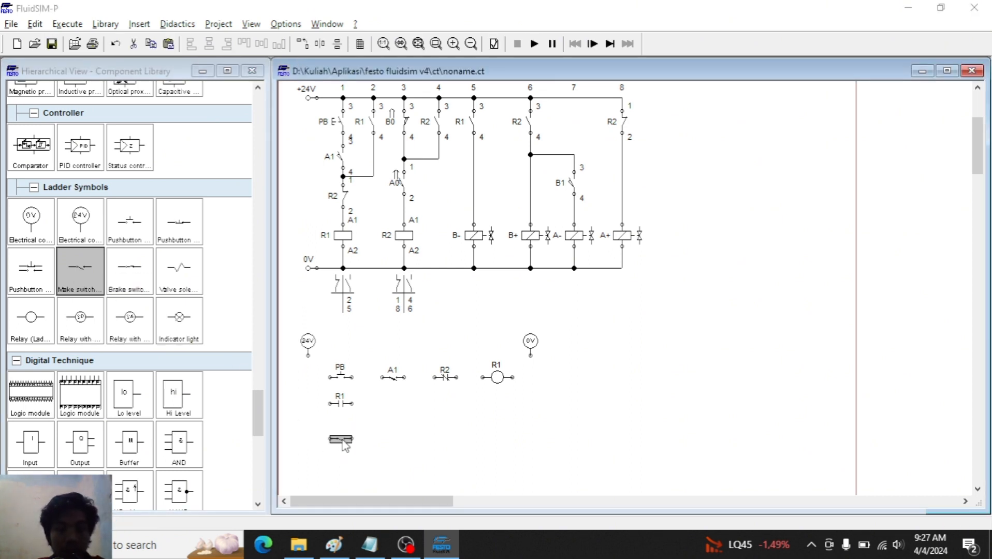
pyautogui.doubleClick(344, 444)
pyautogui.write('b0')
pyautogui.press('Return')
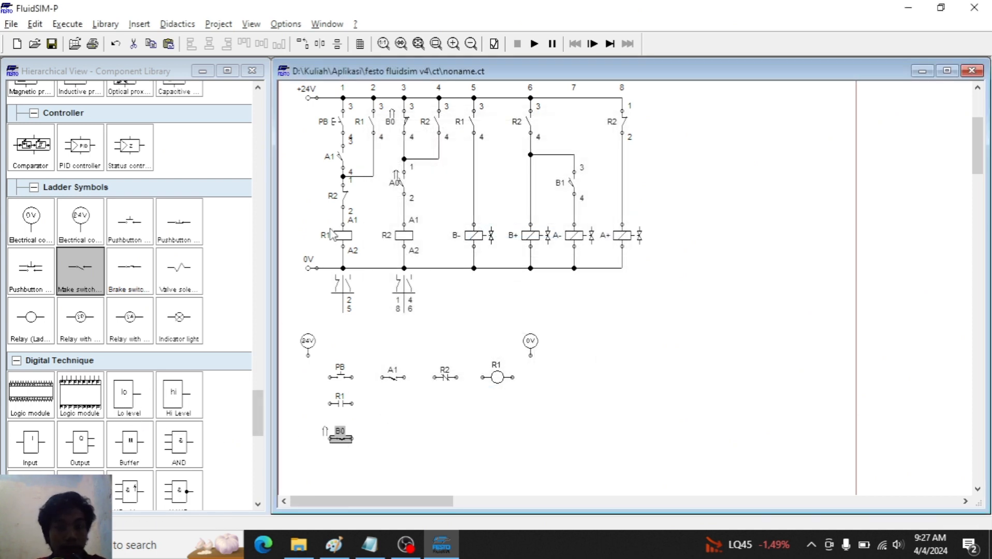
# Step: Place a ladder brake switch to the right of B0, in line with it, and label it A0
pyautogui.moveTo(146, 272); pyautogui.dragTo(397, 444)
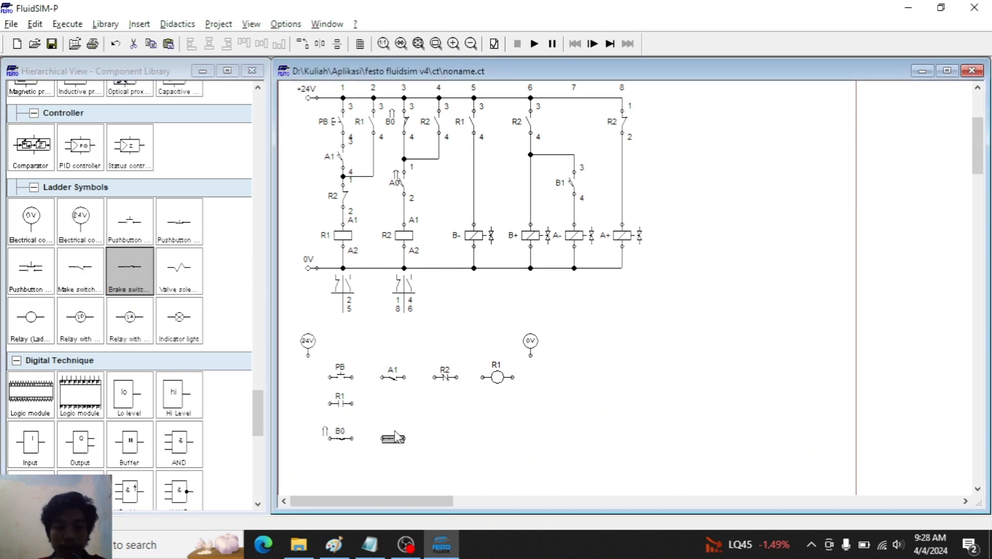
pyautogui.doubleClick(392, 441)
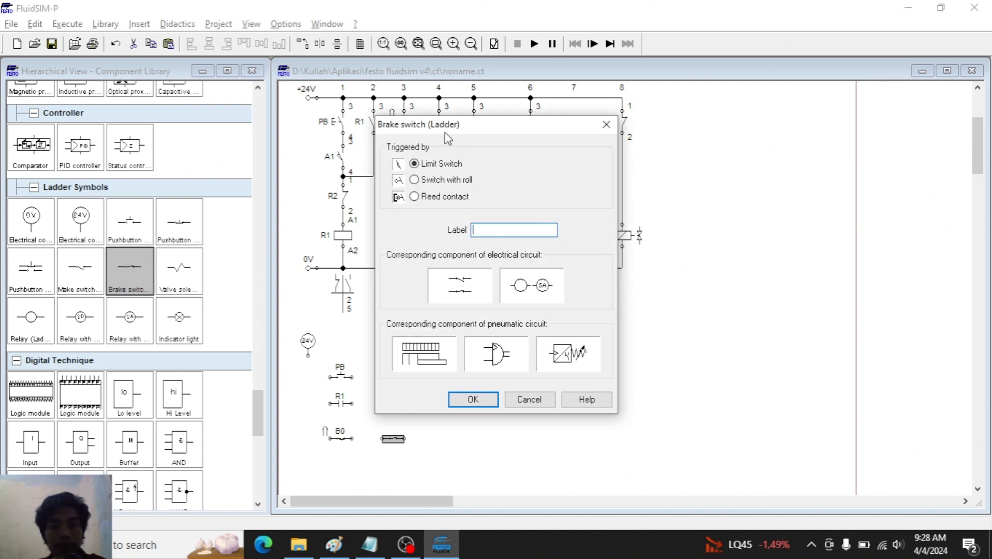
pyautogui.moveTo(446, 136); pyautogui.dragTo(531, 132)
pyautogui.write('a0')
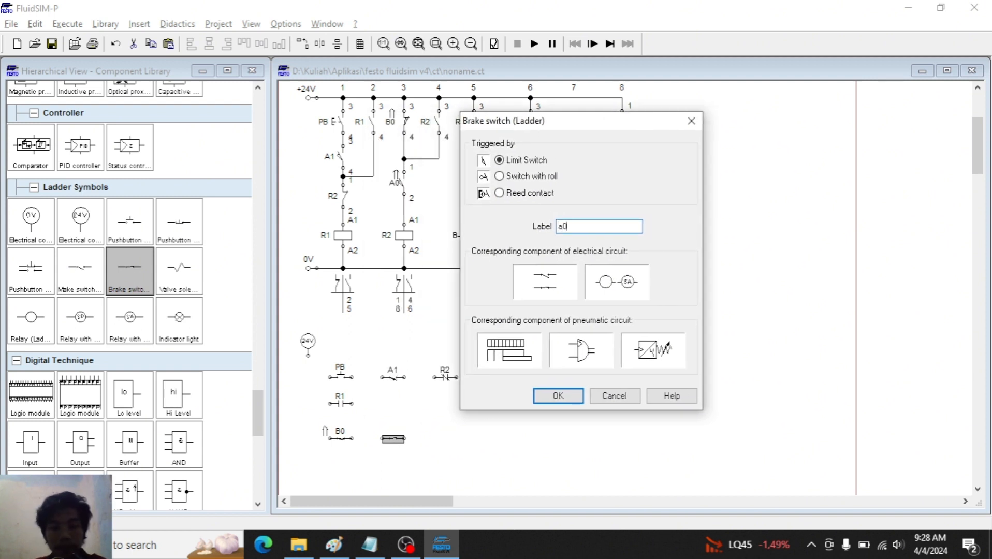
pyautogui.press('Return')
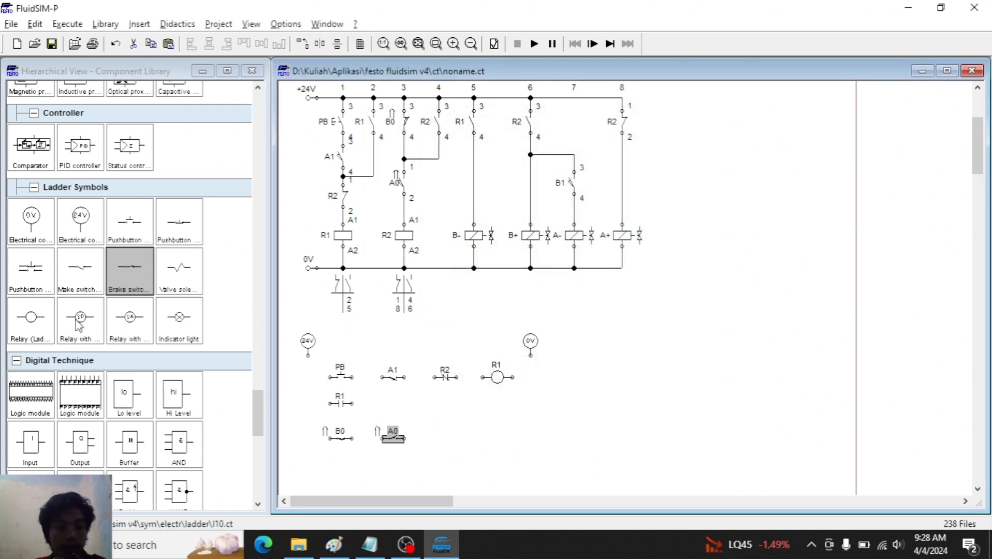
# Step: Place a ladder relay directly below relay R1, in line with A0, and label it R2
pyautogui.moveTo(36, 334); pyautogui.dragTo(487, 441)
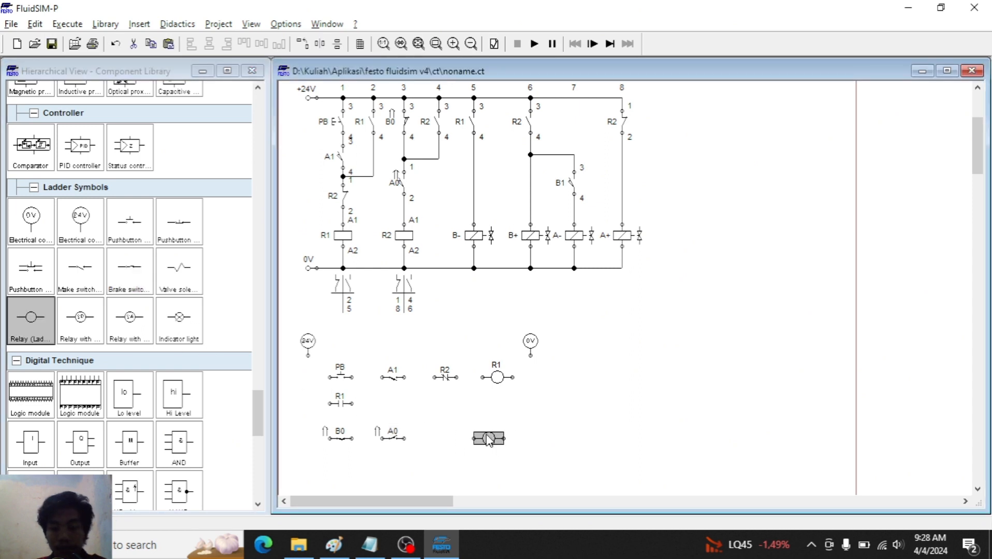
pyautogui.press('Right')
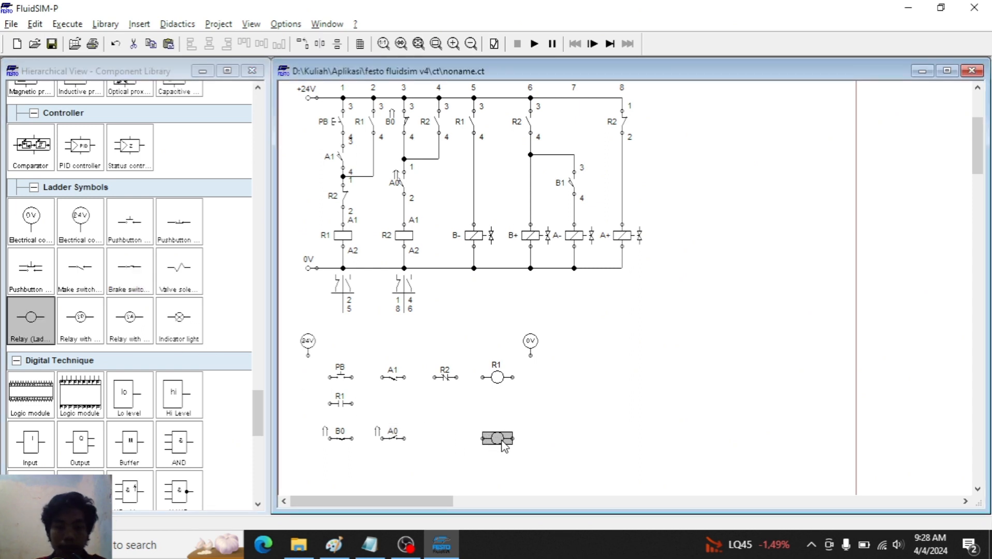
pyautogui.doubleClick(502, 441)
pyautogui.press('Return')
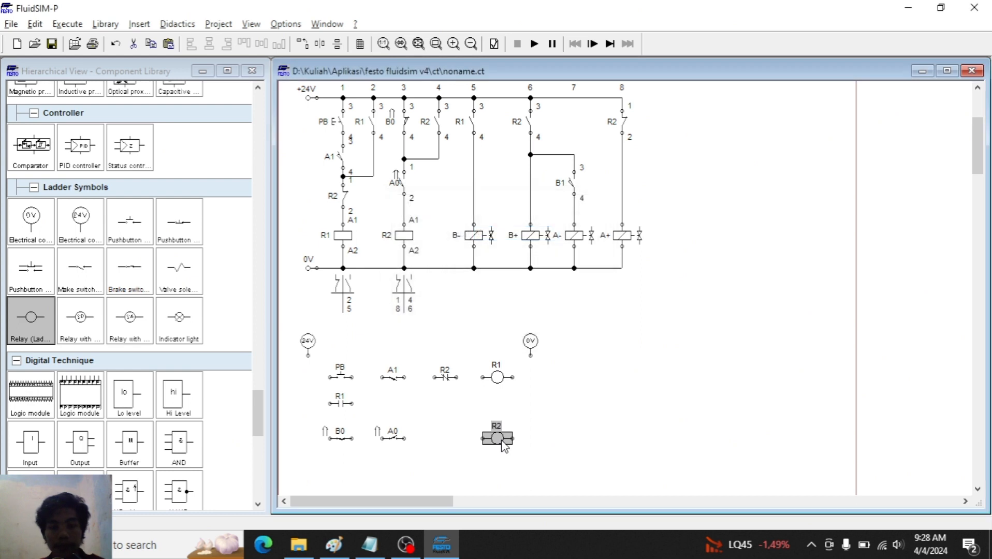
pyautogui.click(583, 389)
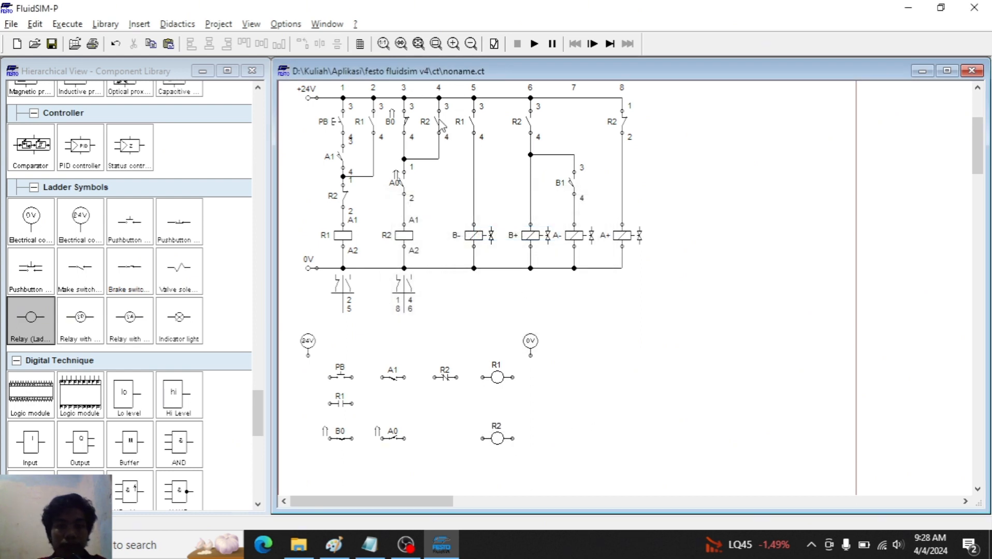
# Step: Place a ladder make switch directly below B0 and label it R2
pyautogui.scroll(-3, 414, 427)
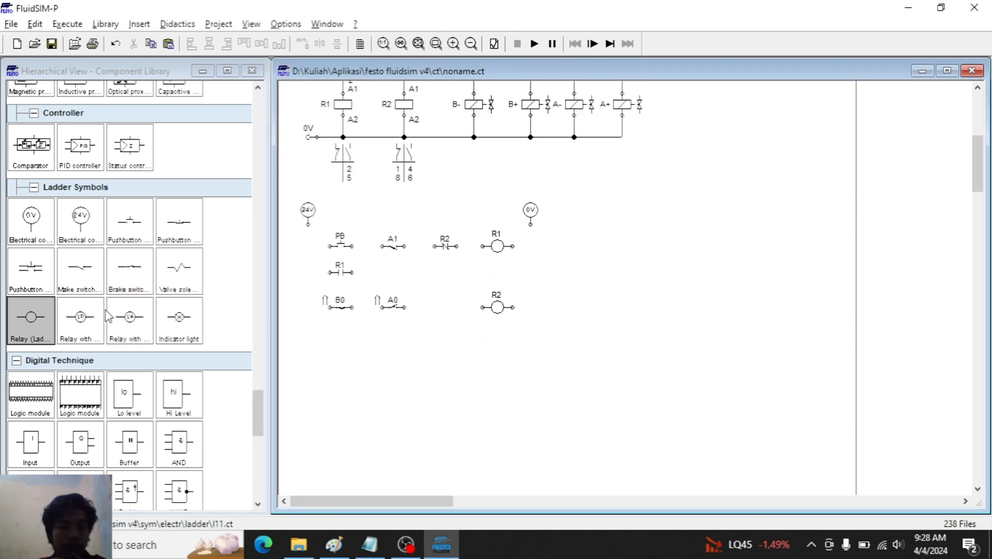
pyautogui.moveTo(83, 287); pyautogui.dragTo(347, 335)
pyautogui.doubleClick(342, 336)
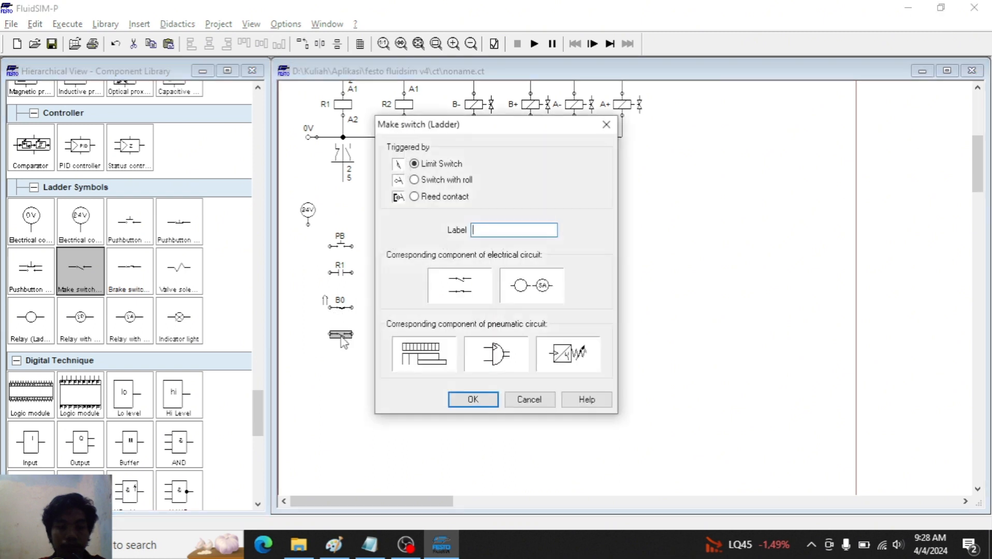
pyautogui.write('r2')
pyautogui.press('Return')
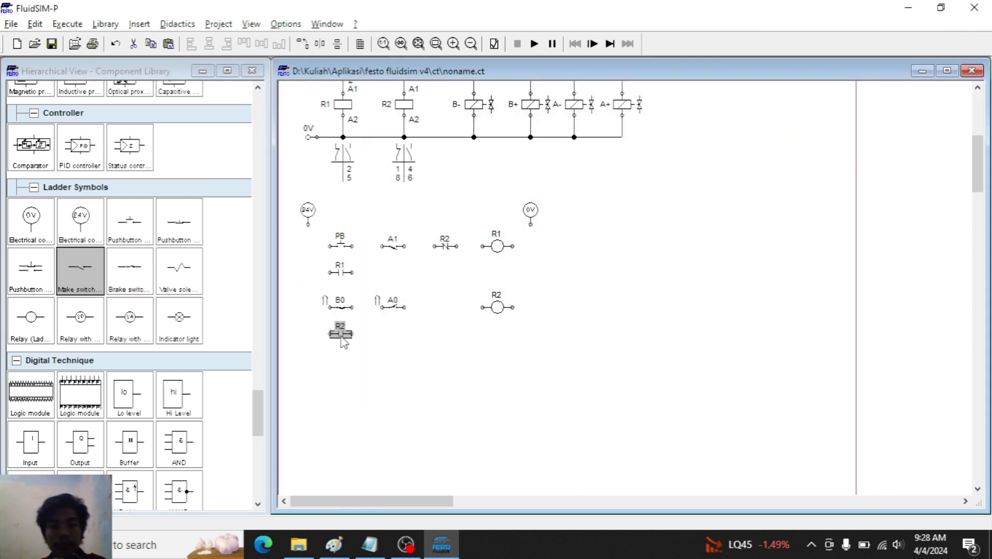
pyautogui.scroll(2, 367, 357)
pyautogui.scroll(-2, 348, 343)
pyautogui.click(524, 354)
# Step: Start the third rung with a ladder make switch labelled R1 below the R2 make switch
pyautogui.scroll(1, 524, 353)
pyautogui.scroll(3, 524, 353)
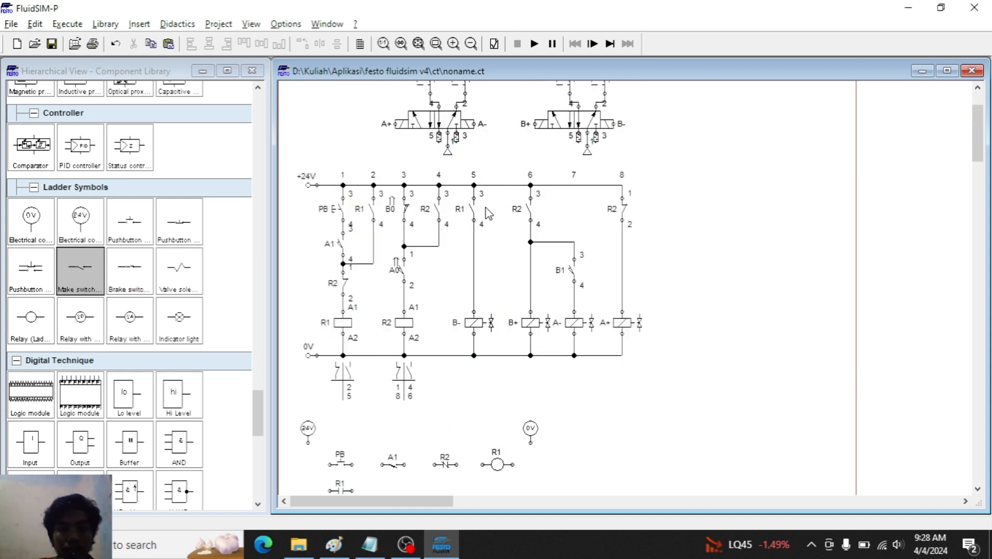
pyautogui.scroll(1, 473, 236)
pyautogui.scroll(-4, 506, 325)
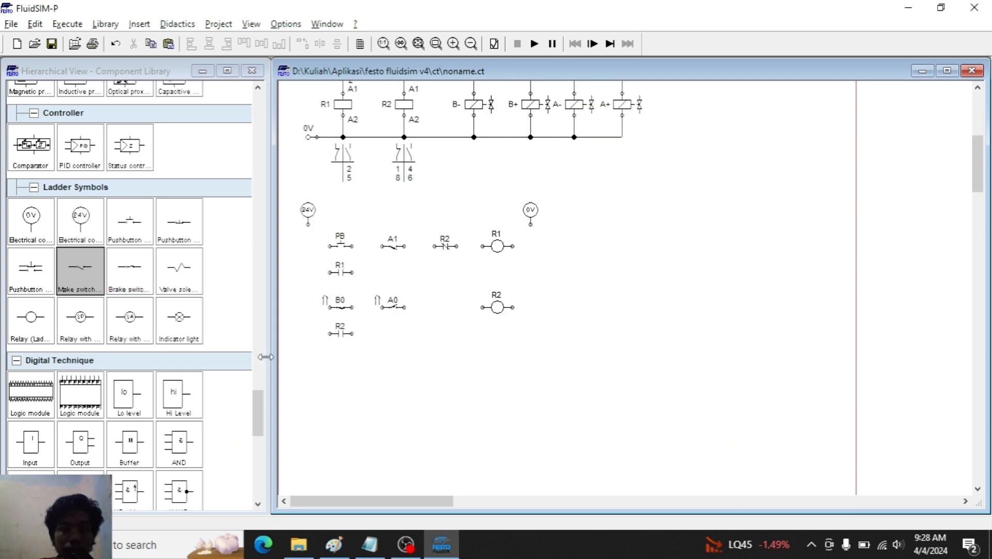
pyautogui.scroll(-1, 218, 316)
pyautogui.moveTo(92, 227); pyautogui.dragTo(338, 370)
pyautogui.doubleClick(339, 375)
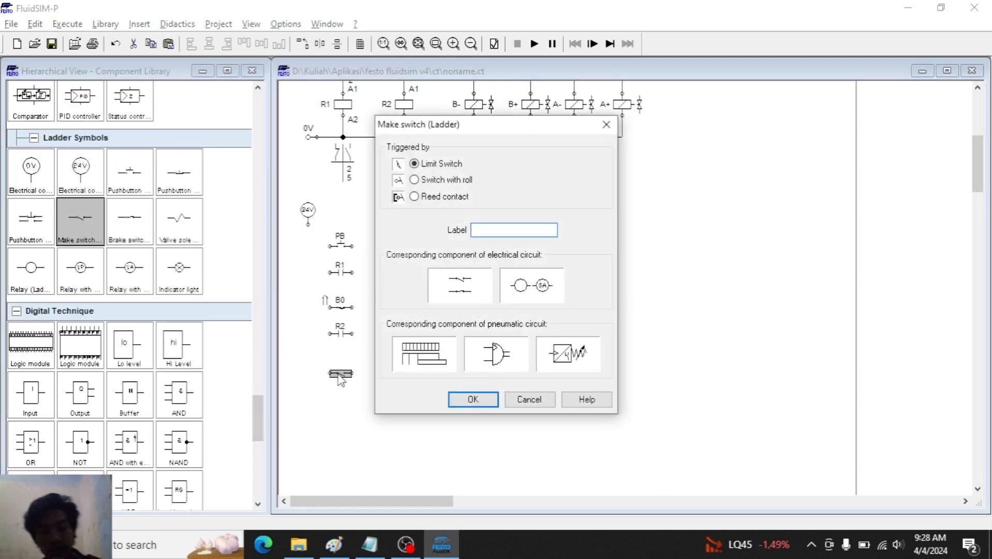
pyautogui.write('R1')
pyautogui.press('Return')
# Step: Place a ladder valve solenoid below relay R2, in line with the lower R1 make switch, and label it B-
pyautogui.scroll(3, 414, 336)
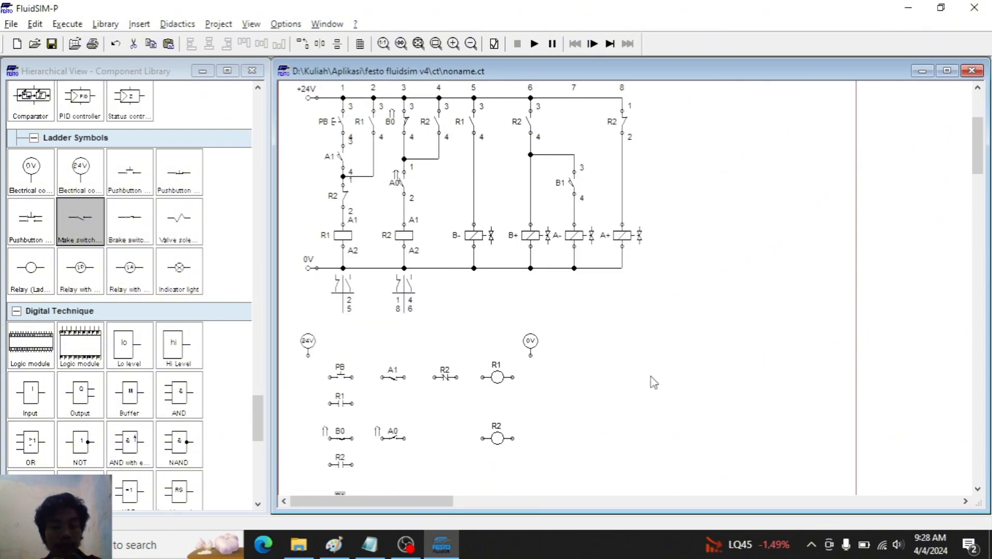
pyautogui.scroll(-3, 585, 370)
pyautogui.moveTo(182, 231); pyautogui.dragTo(499, 374)
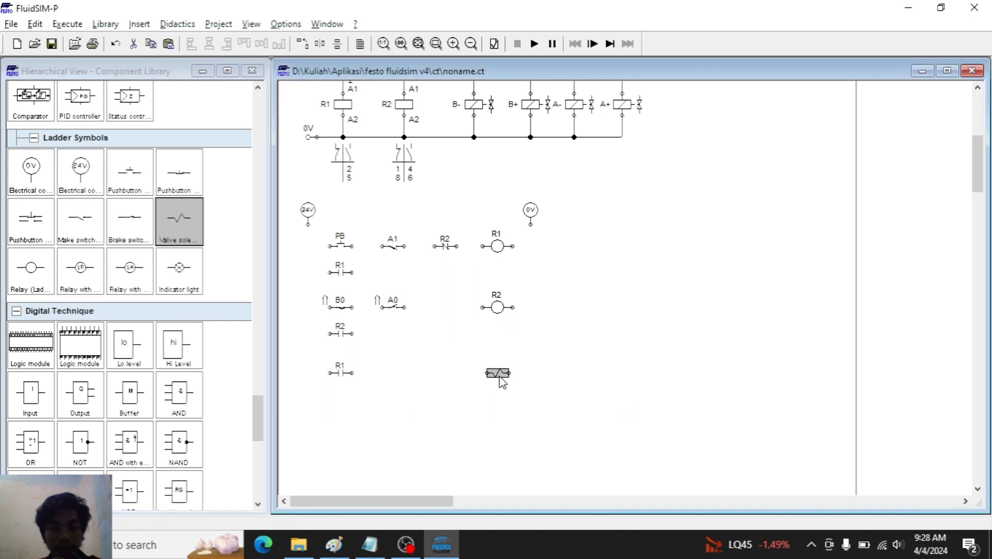
pyautogui.doubleClick(499, 378)
pyautogui.write('b')
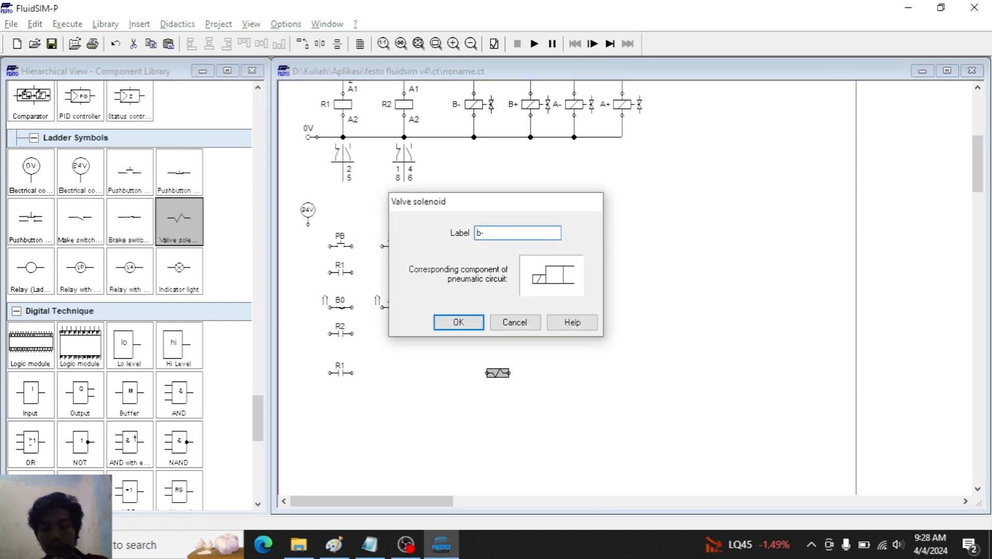
pyautogui.write('-')
pyautogui.press('Return')
# Step: Start the fourth rung with a ladder make switch labelled R2 below the third rung's R1 switch
pyautogui.scroll(5, 545, 381)
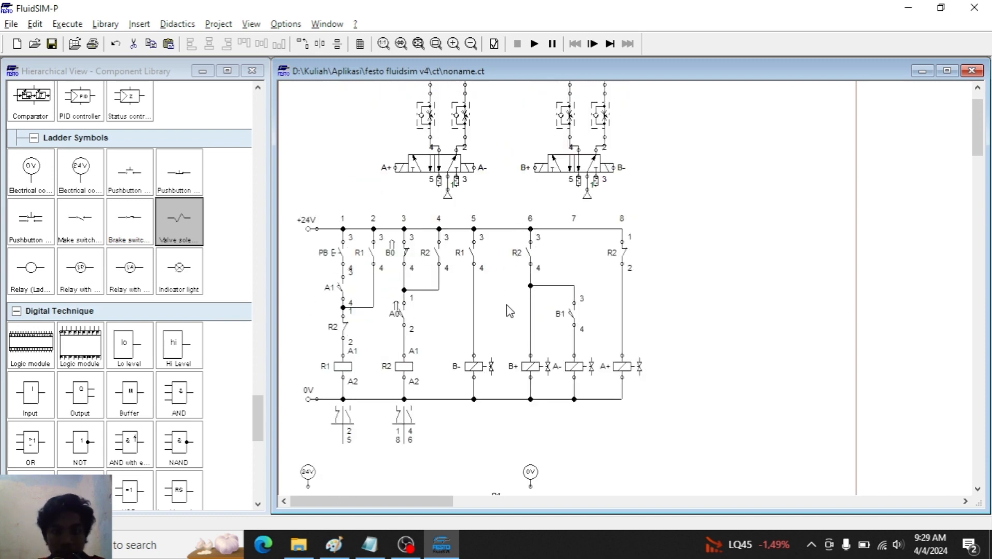
pyautogui.scroll(-5, 545, 284)
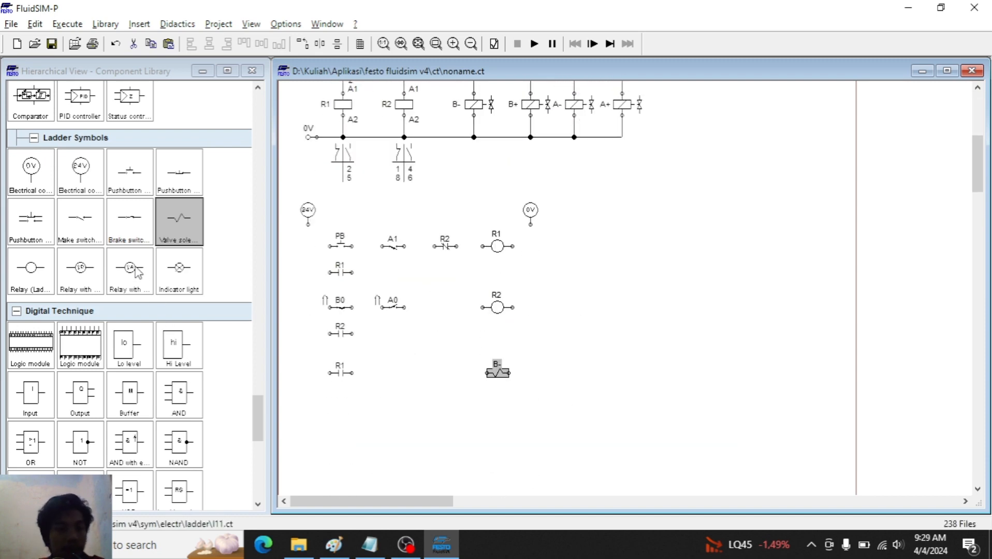
pyautogui.moveTo(91, 229); pyautogui.dragTo(350, 421)
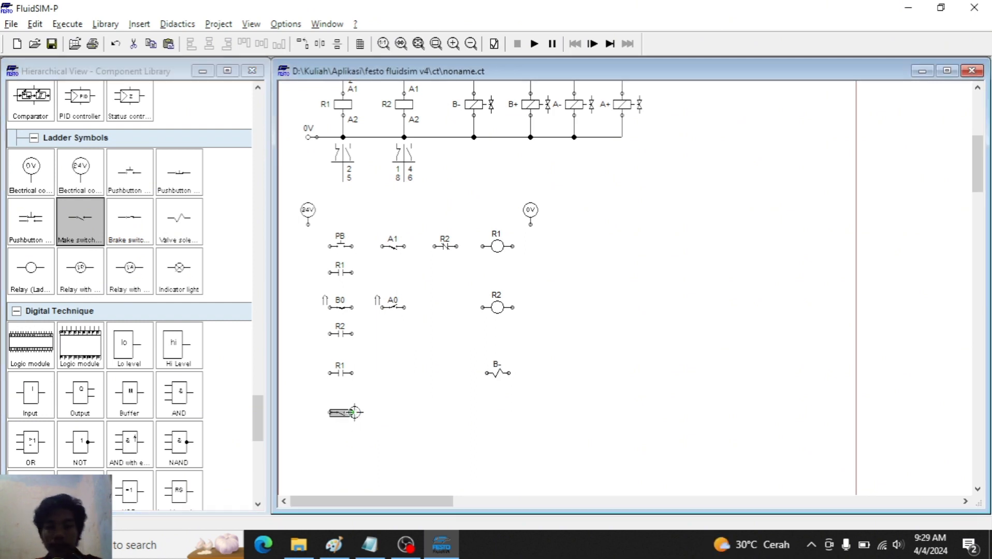
pyautogui.doubleClick(346, 416)
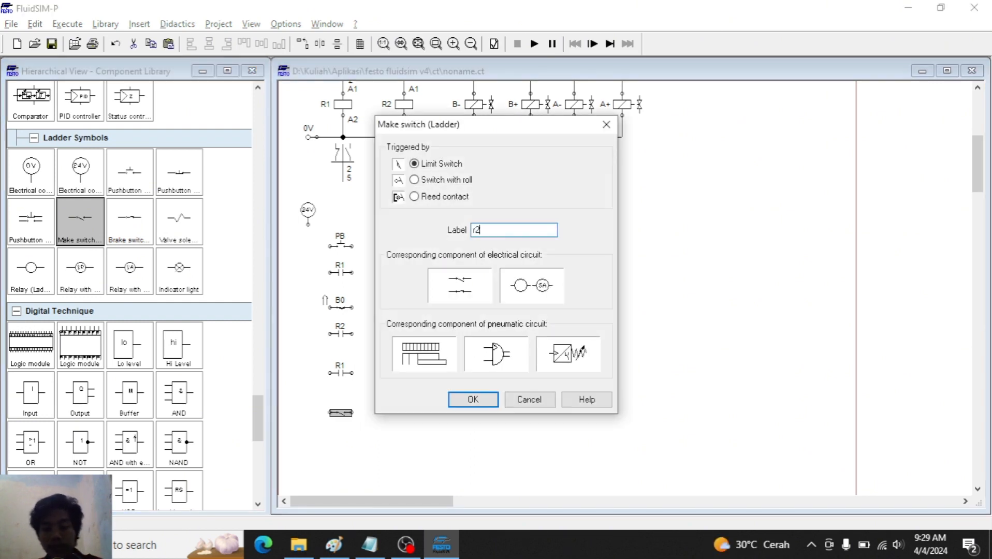
pyautogui.click(473, 399)
# Step: Place a ladder valve solenoid labelled B+ below B- and nudge it up into line with the lowest R2 switch
pyautogui.scroll(3, 484, 392)
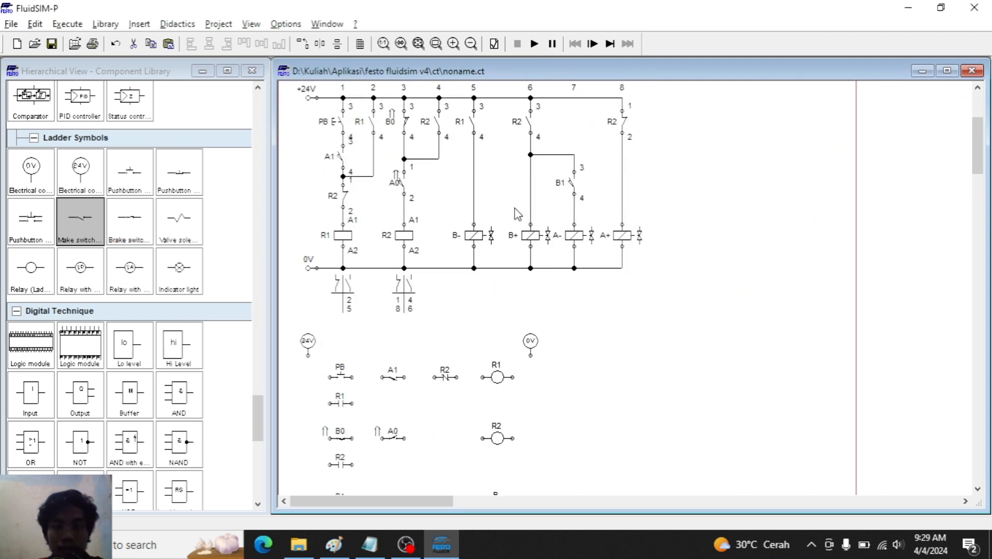
pyautogui.scroll(-5, 560, 413)
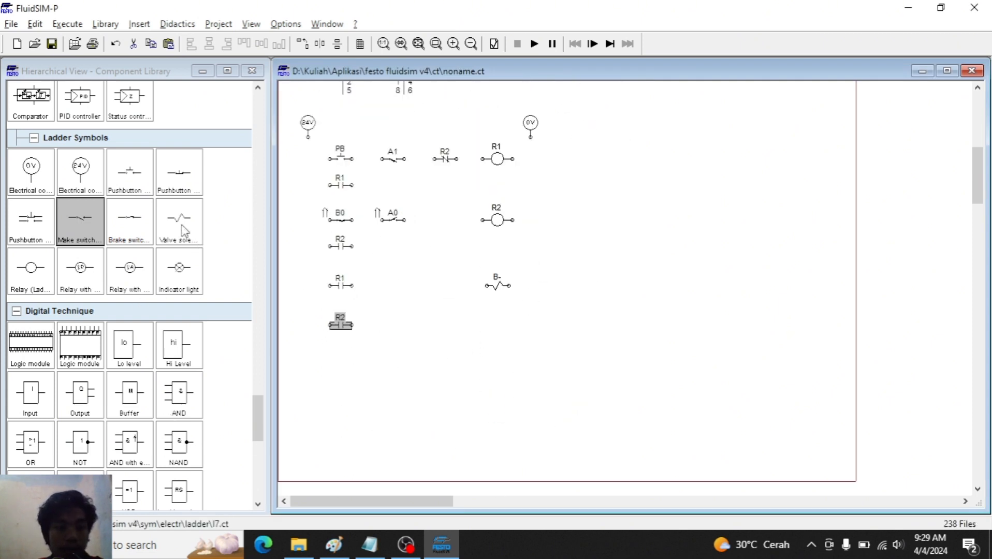
pyautogui.moveTo(180, 218); pyautogui.dragTo(498, 344)
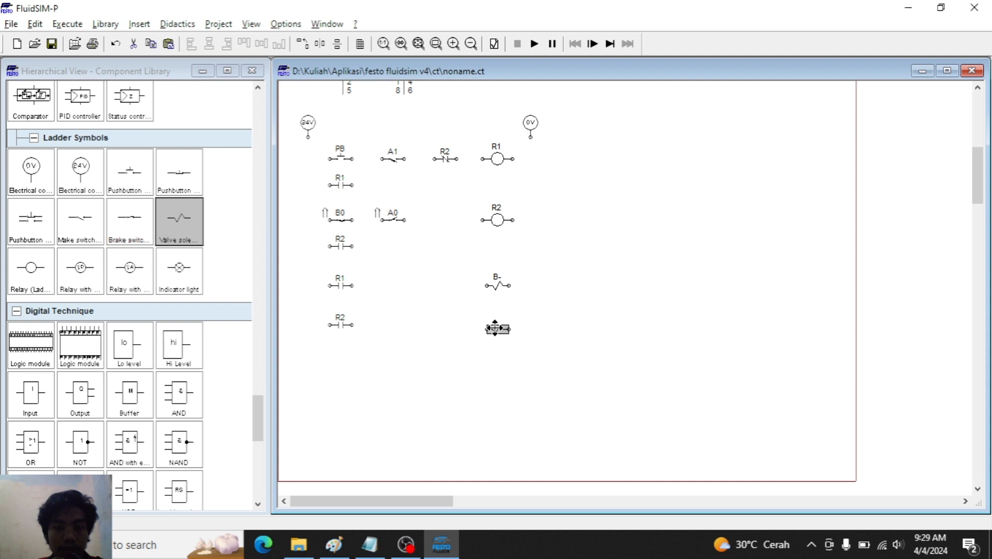
pyautogui.doubleClick(497, 330)
pyautogui.write('B+')
pyautogui.press('Return')
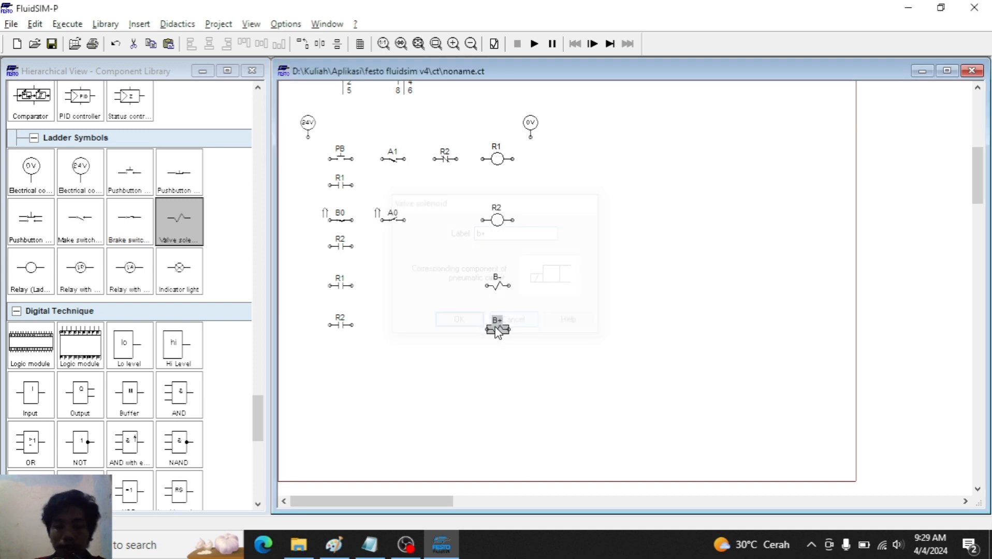
pyautogui.scroll(1, 497, 331)
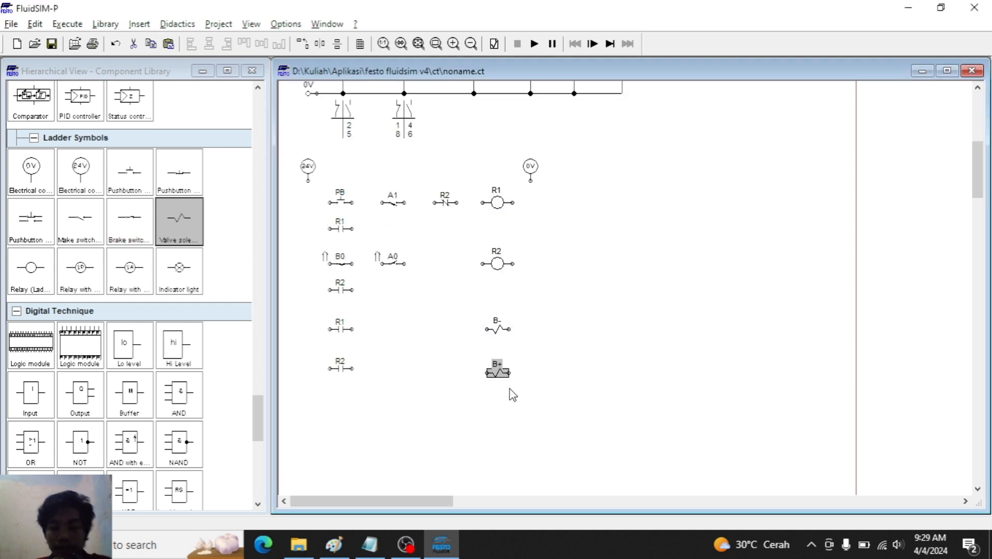
pyautogui.press('Up')
# Step: Place a ladder make switch below and to the right of the lowest R2 switch and label it B1
pyautogui.moveTo(88, 237); pyautogui.dragTo(392, 395)
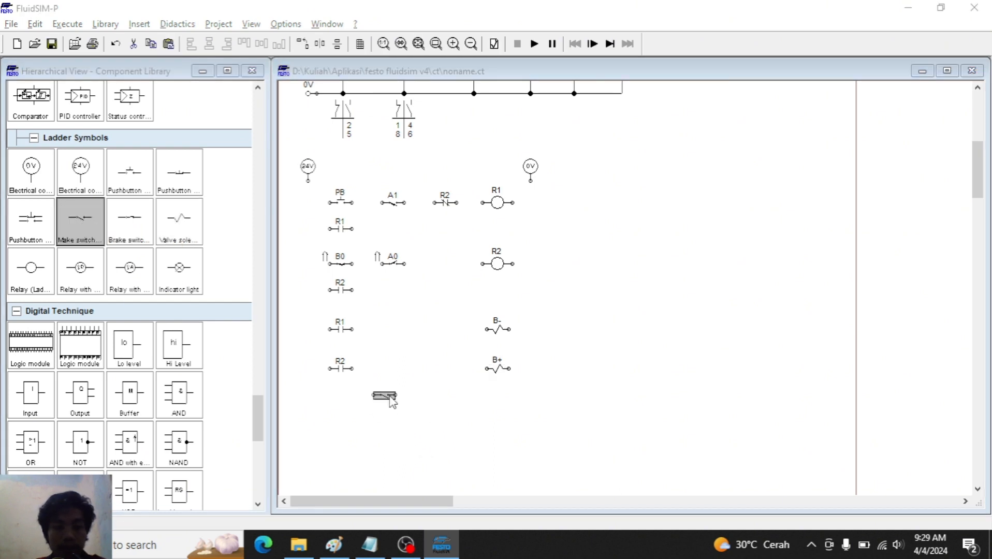
pyautogui.doubleClick(387, 396)
pyautogui.write('b1')
pyautogui.press('Return')
# Step: Place a ladder valve solenoid directly below B+, in line with B1, and label it A-
pyautogui.scroll(3, 441, 385)
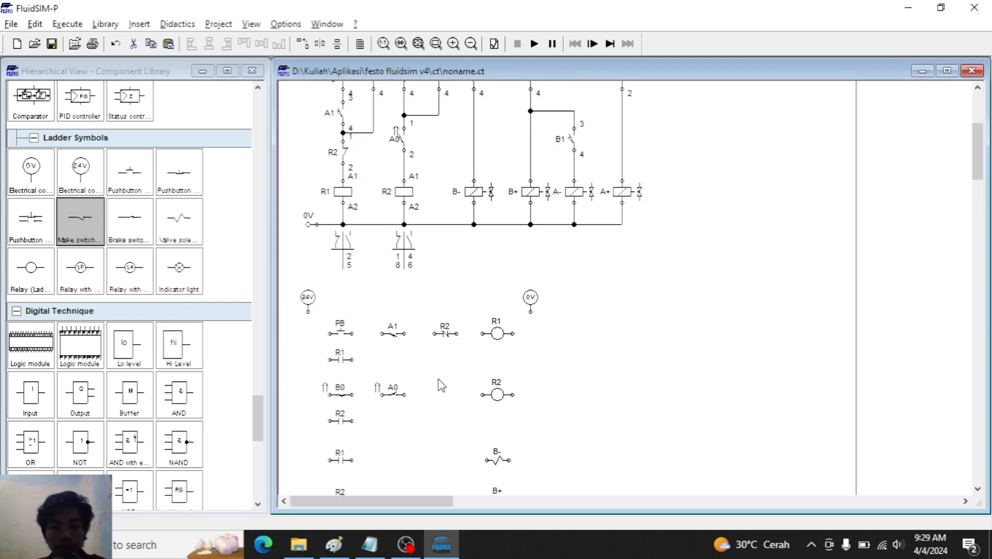
pyautogui.scroll(-3, 573, 282)
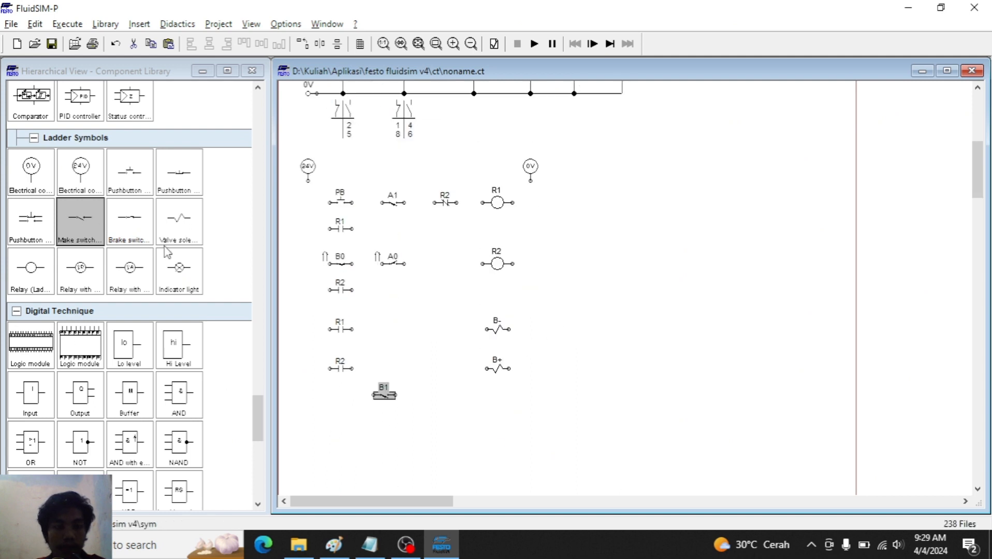
pyautogui.moveTo(179, 220); pyautogui.dragTo(500, 408)
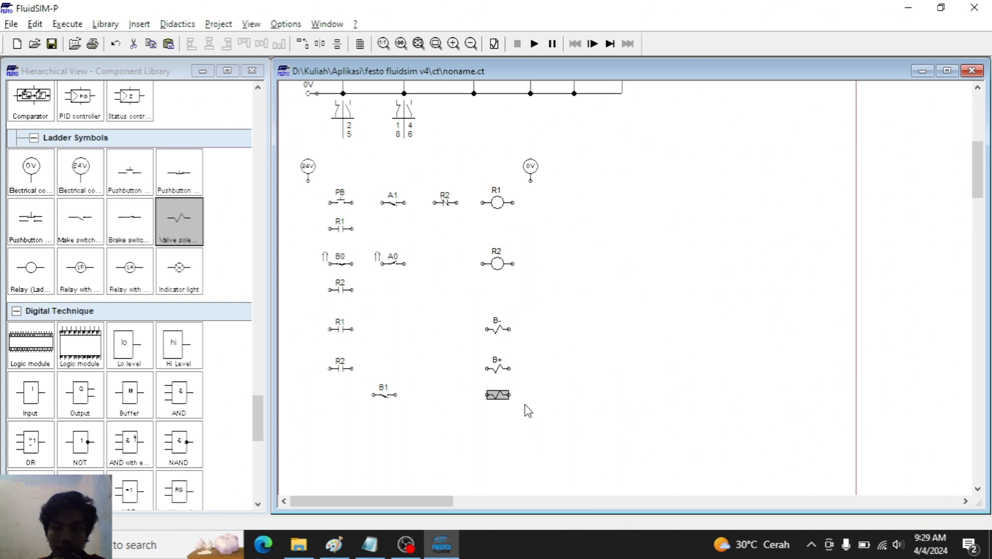
pyautogui.doubleClick(500, 396)
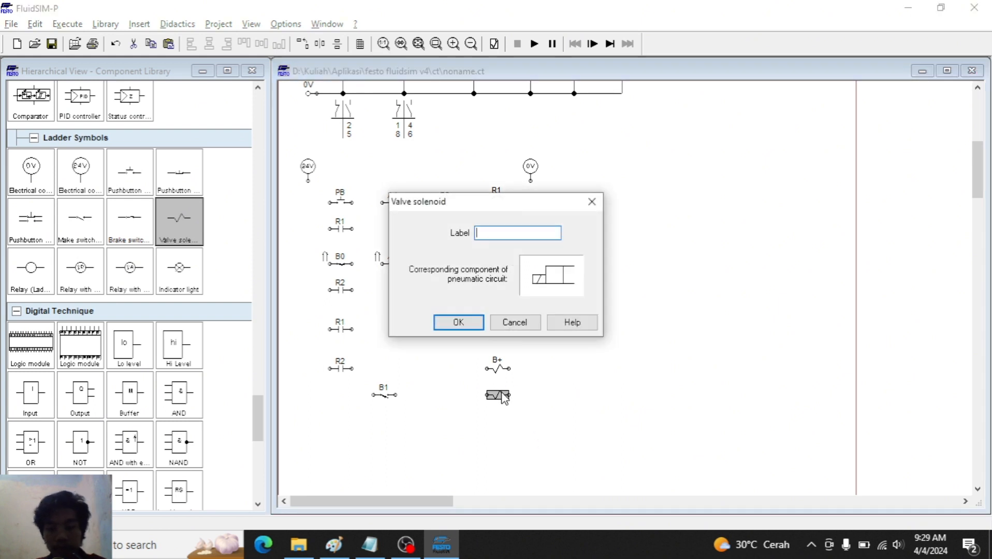
pyautogui.write('a-')
pyautogui.press('Return')
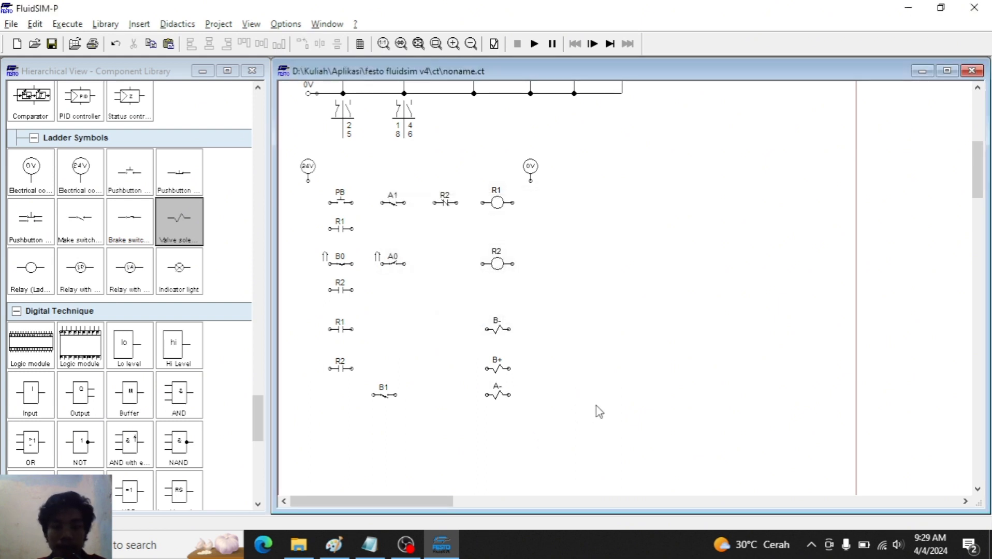
# Step: Place a ladder brake switch below the lowest R2 make switch, in the first contact column, and label it R2
pyautogui.scroll(5, 544, 165)
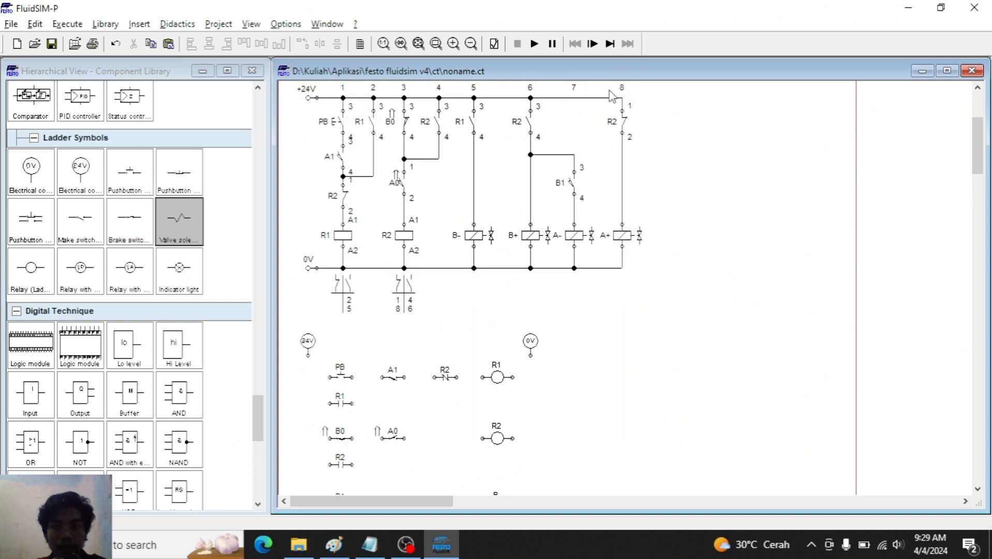
pyautogui.scroll(-5, 613, 243)
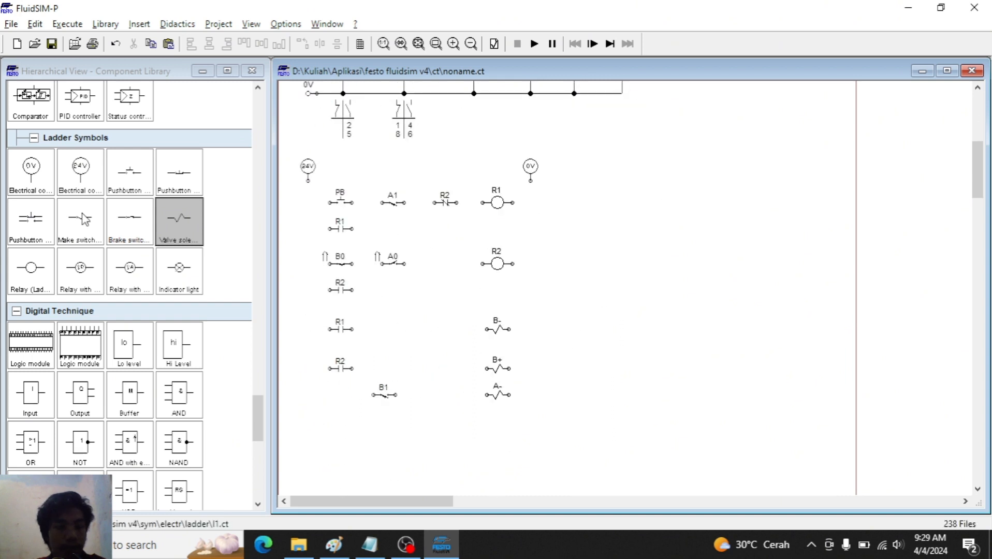
pyautogui.click(98, 224)
pyautogui.moveTo(130, 222); pyautogui.dragTo(354, 444)
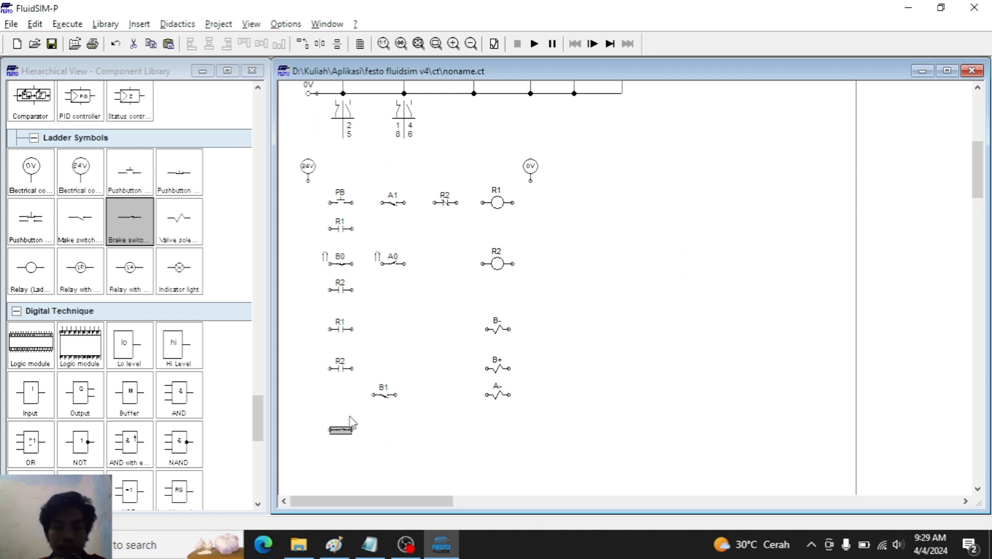
pyautogui.doubleClick(343, 430)
pyautogui.write('r2')
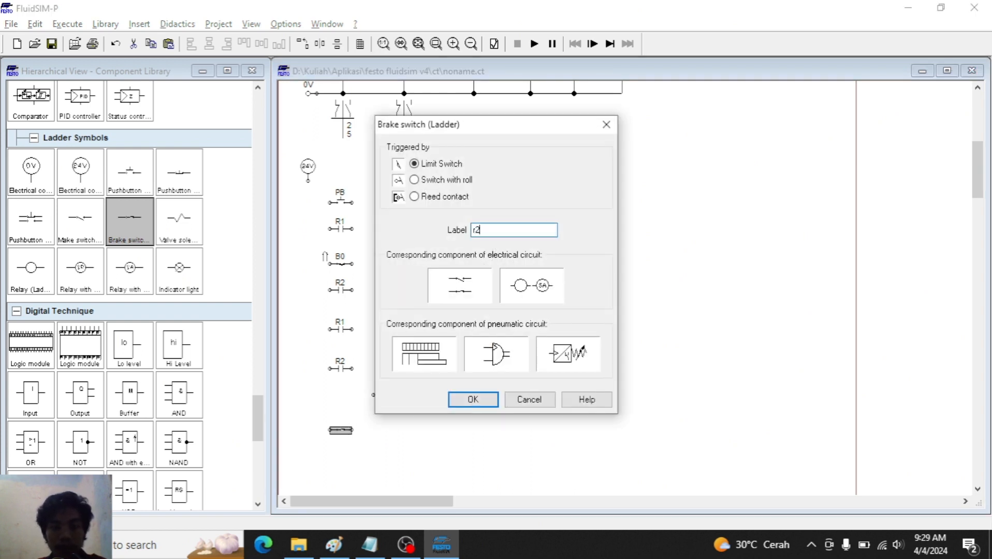
pyautogui.press('Return')
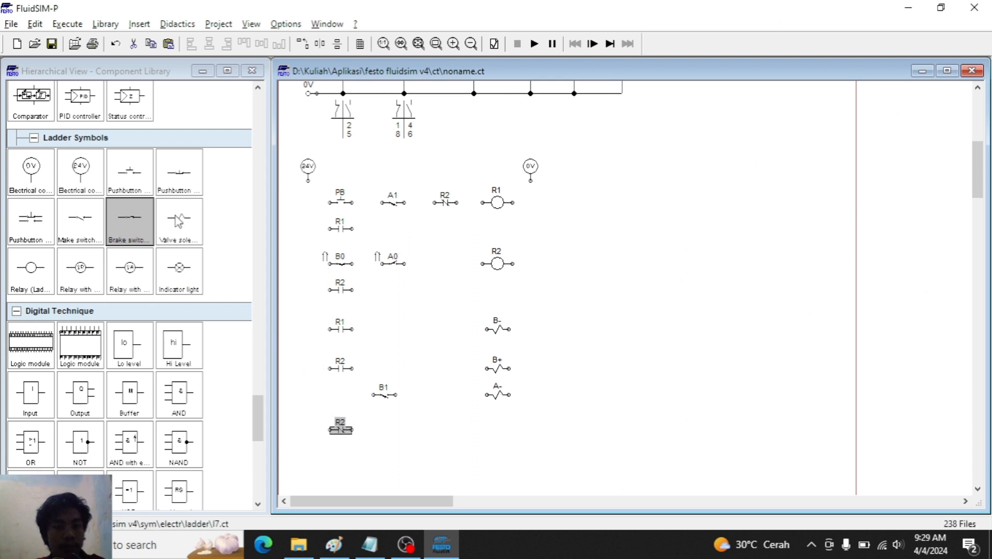
# Step: Place a ladder valve solenoid below A-, level with the R2 brake switch, and label it A+
pyautogui.moveTo(178, 221); pyautogui.dragTo(498, 429)
pyautogui.doubleClick(498, 429)
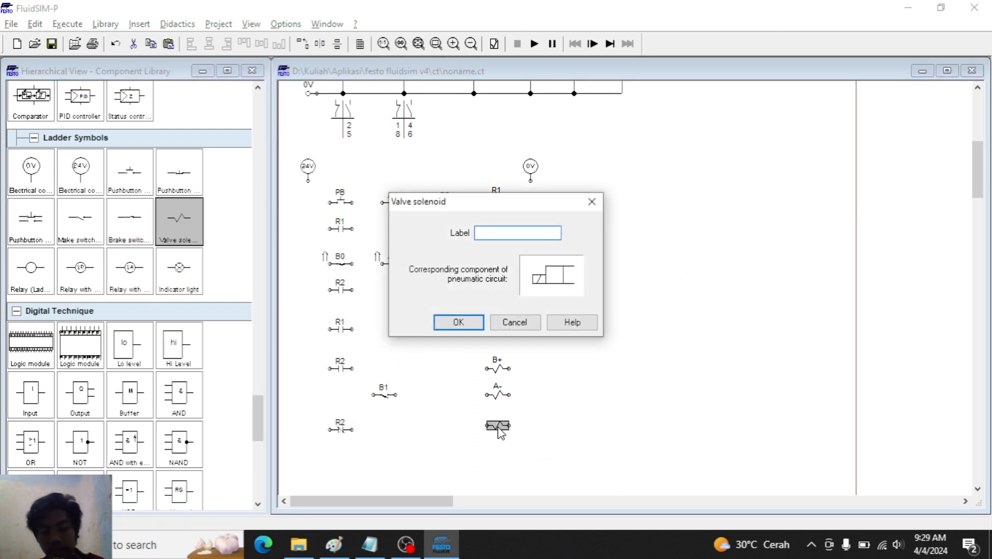
pyautogui.write('A+')
pyautogui.press('Return')
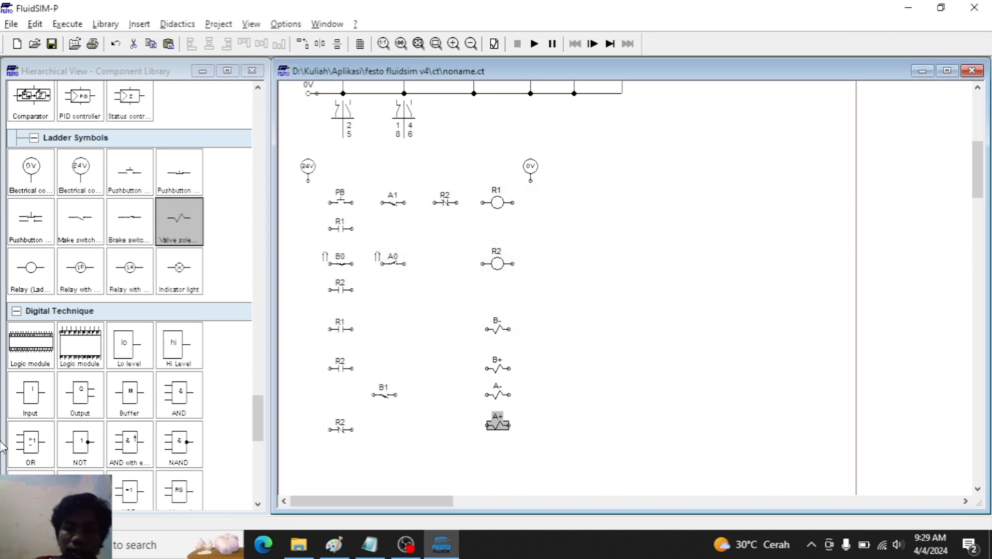
# Step: Form the ladder rails by wiring the 24V source to the lowest R2 switch and solenoid A+ to the 0V source
pyautogui.click(293, 207)
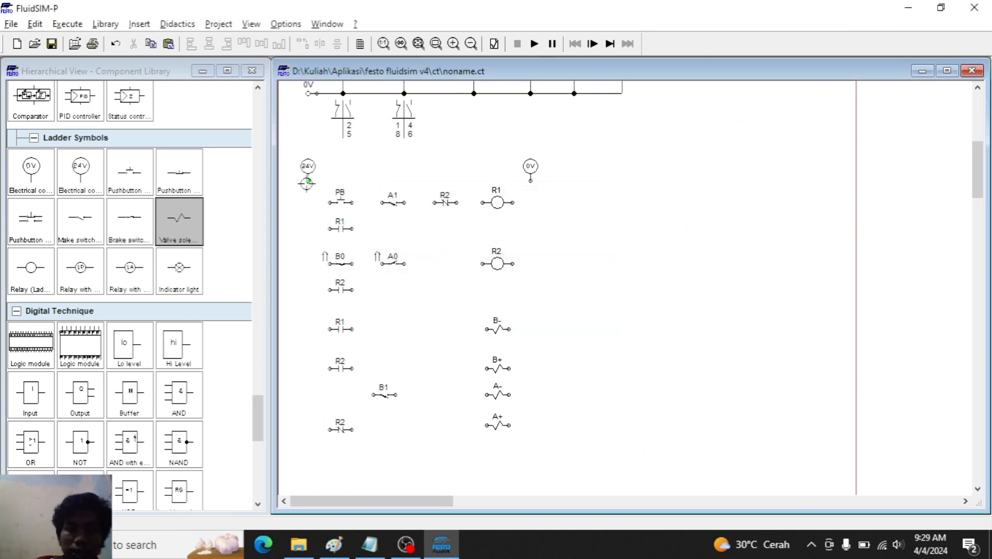
pyautogui.moveTo(306, 183); pyautogui.dragTo(329, 429)
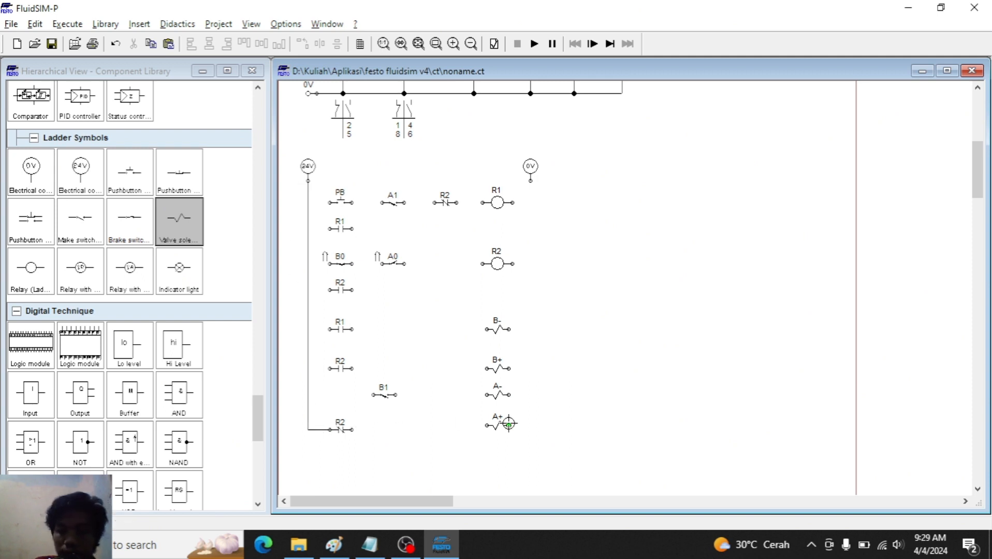
pyautogui.moveTo(509, 425); pyautogui.dragTo(530, 181)
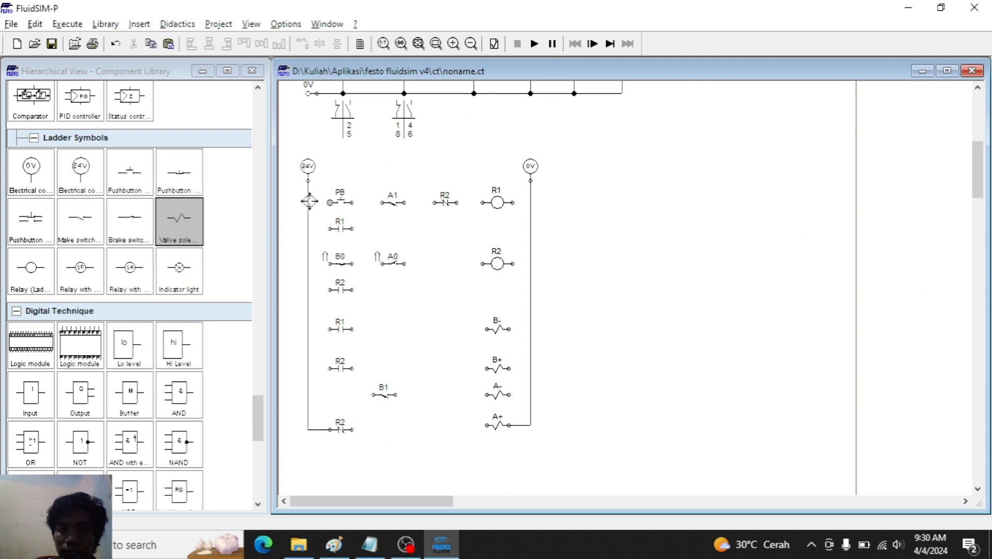
# Step: Wire the first rung from the 24V rail through PB, A1, the R2 brake switch and relay R1 to the 0V rail
pyautogui.moveTo(309, 201); pyautogui.dragTo(382, 203)
pyautogui.scroll(1, 404, 224)
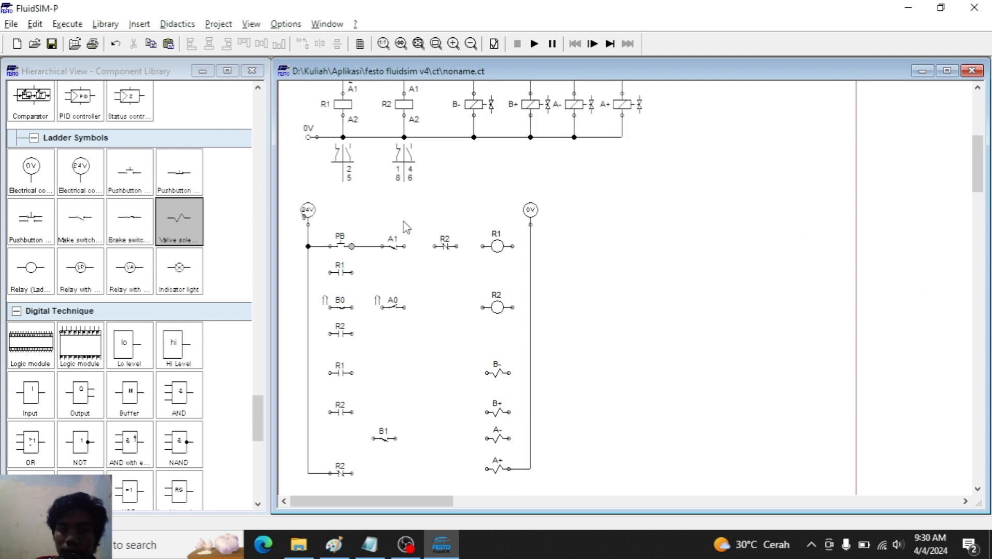
pyautogui.scroll(3, 404, 224)
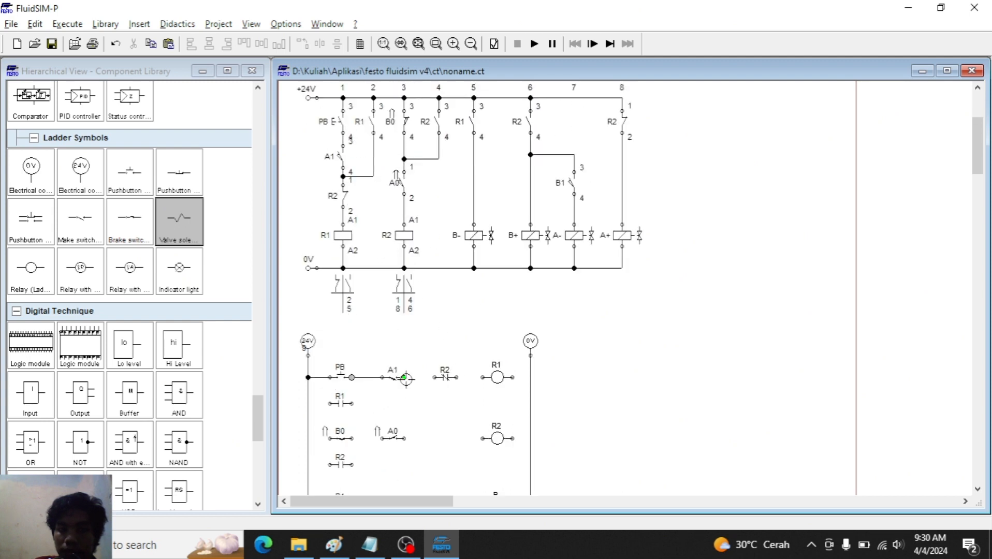
pyautogui.moveTo(406, 379); pyautogui.dragTo(434, 378)
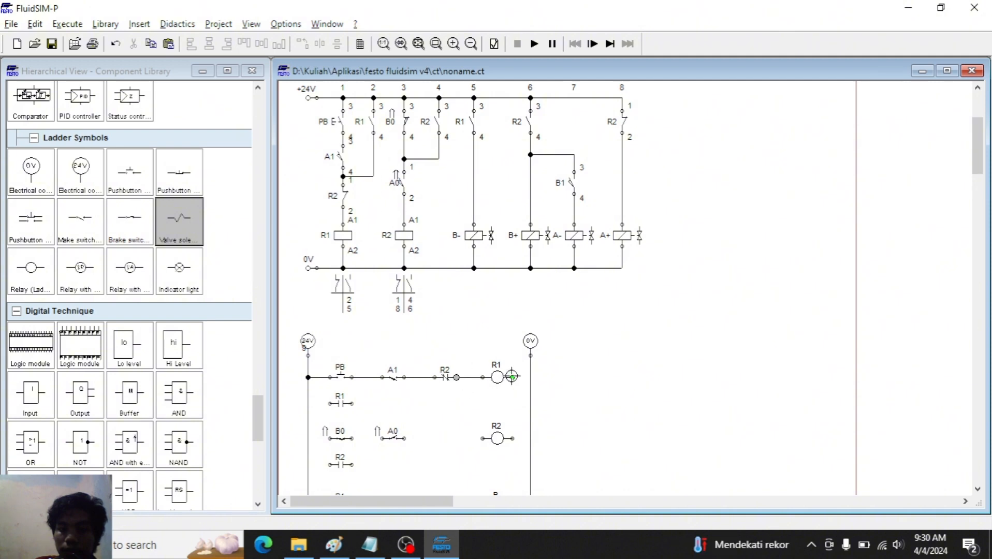
pyautogui.moveTo(513, 377); pyautogui.dragTo(529, 379)
# Step: Connect the R1 holding contact in parallel with PB and A1, and wire B0, A0 and relay R2 between the rails
pyautogui.moveTo(329, 403); pyautogui.dragTo(308, 403)
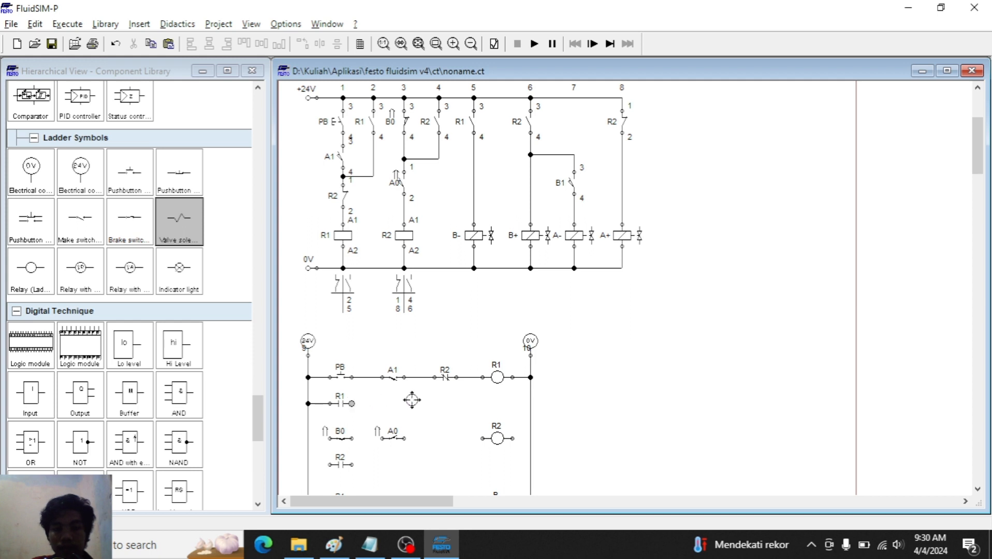
pyautogui.moveTo(418, 377); pyautogui.dragTo(530, 395)
# Step: Connect the R2 holding contact in parallel with B0, and wire the R1 contact and solenoid B- between the rails
pyautogui.scroll(-1, 414, 413)
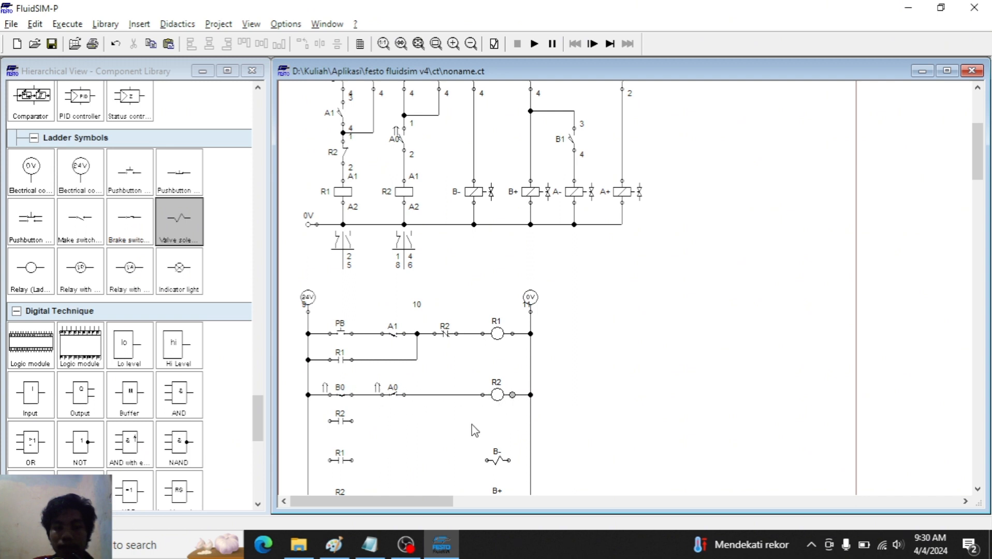
pyautogui.scroll(-2, 433, 424)
pyautogui.moveTo(330, 377); pyautogui.dragTo(308, 377)
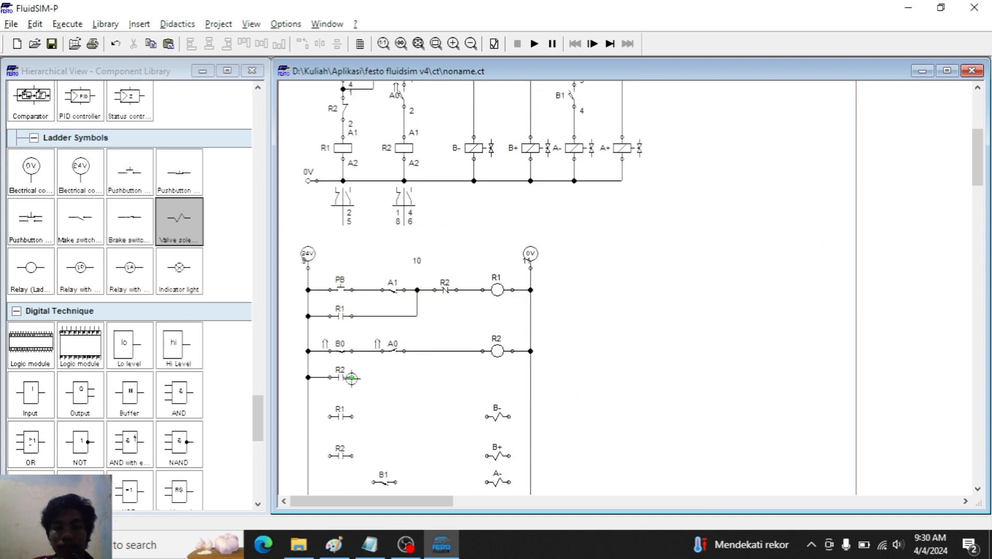
pyautogui.moveTo(369, 352); pyautogui.dragTo(308, 373)
pyautogui.scroll(-2, 392, 405)
pyautogui.moveTo(465, 375); pyautogui.dragTo(530, 372)
# Step: Wire the R2 contact and solenoid B+ between the rails, and branch B1 and solenoid A- off that rung to 0V
pyautogui.scroll(-2, 404, 401)
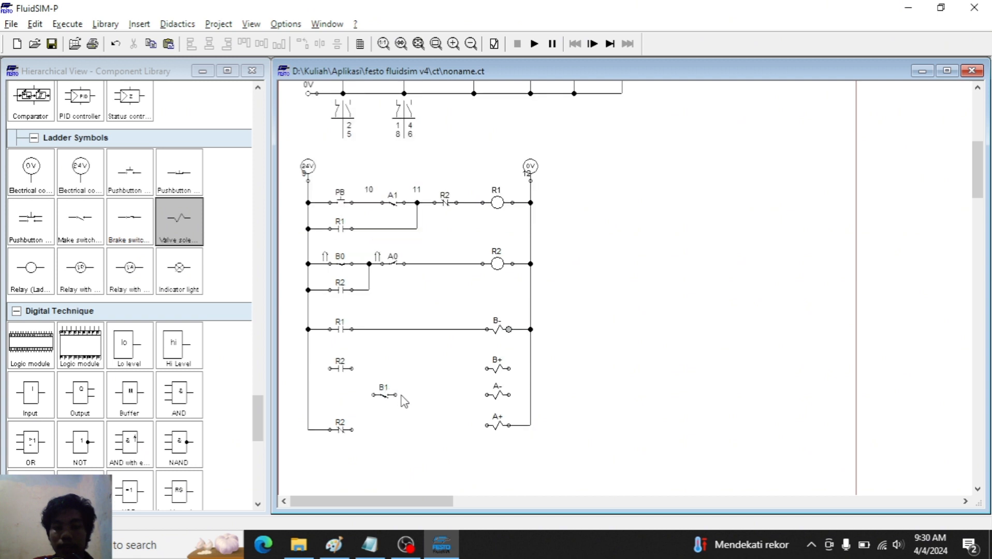
pyautogui.moveTo(330, 369); pyautogui.dragTo(484, 368)
pyautogui.moveTo(508, 369); pyautogui.dragTo(531, 369)
pyautogui.moveTo(383, 395); pyautogui.dragTo(403, 395)
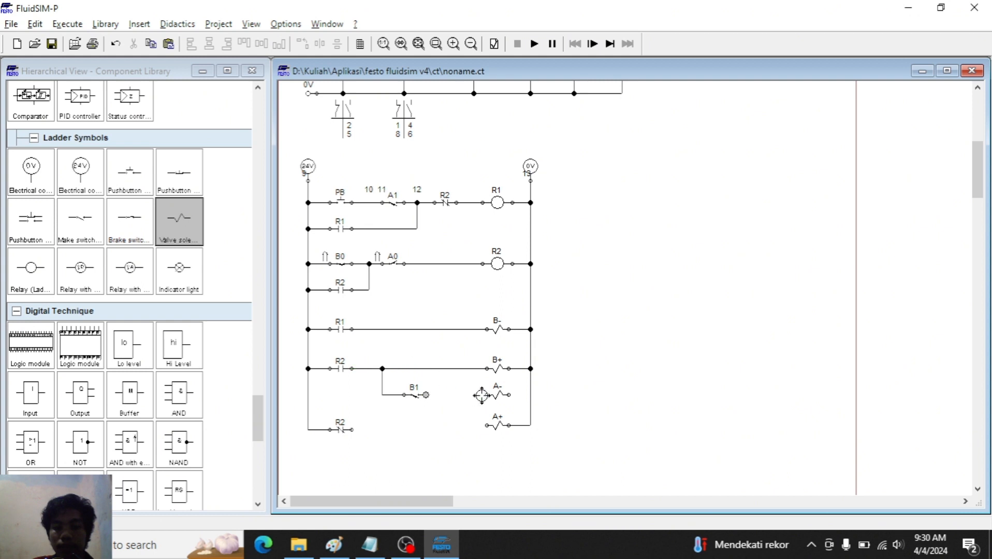
pyautogui.moveTo(483, 395); pyautogui.dragTo(530, 395)
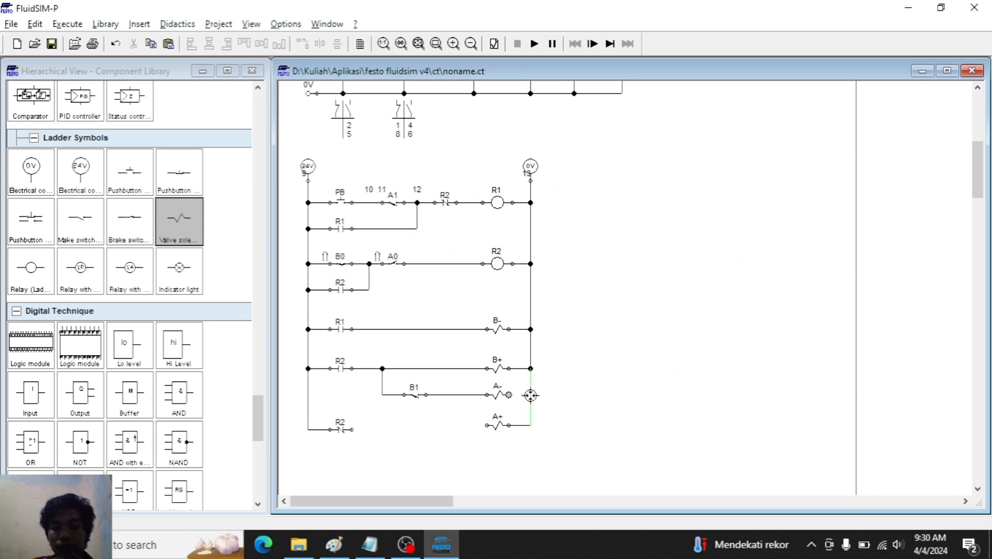
# Step: Connect the R2 brake switch to solenoid A+ and nudge A+ down so the last rung is straight
pyautogui.moveTo(351, 429); pyautogui.dragTo(545, 448)
pyautogui.scroll(1, 561, 402)
pyautogui.scroll(-1, 545, 407)
pyautogui.press('Down')
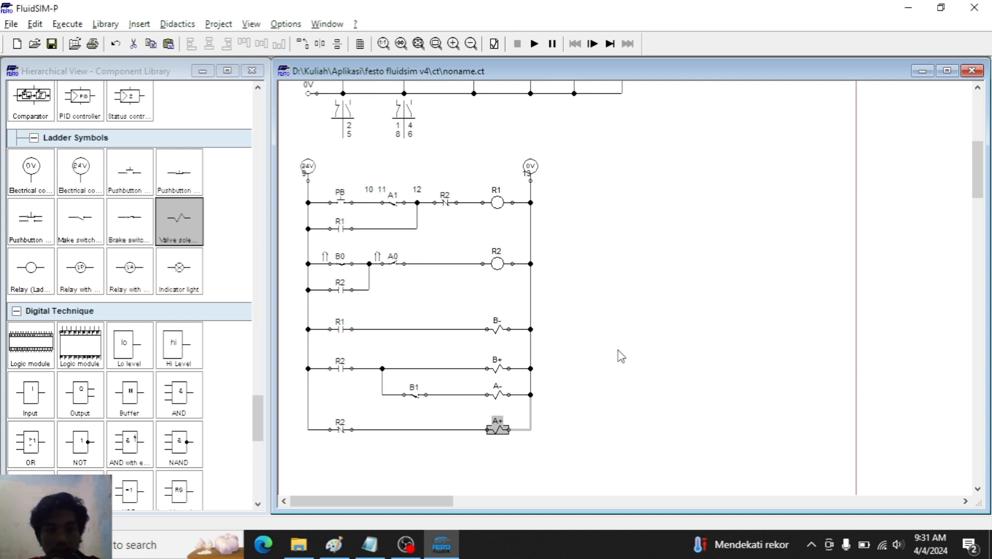
pyautogui.click(568, 342)
# Step: Compare the ladder with the relay circuit above it and try to start the simulation with both in the drawing
pyautogui.scroll(5, 570, 347)
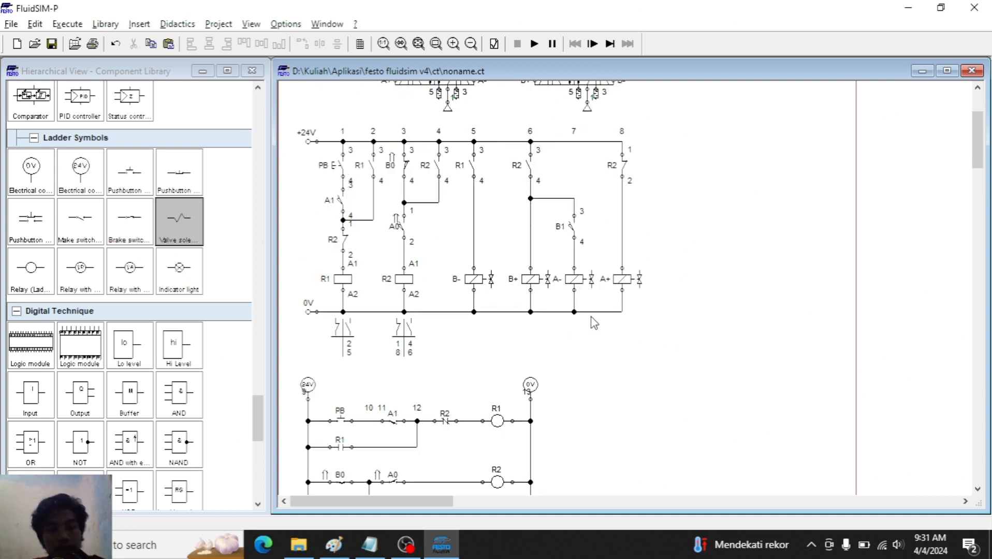
pyautogui.scroll(1, 487, 304)
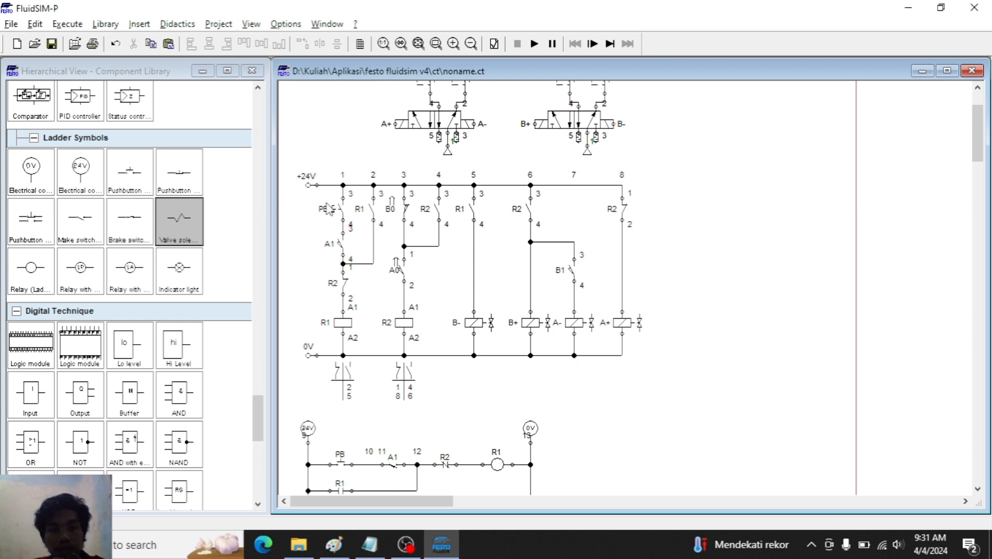
pyautogui.scroll(-2, 456, 352)
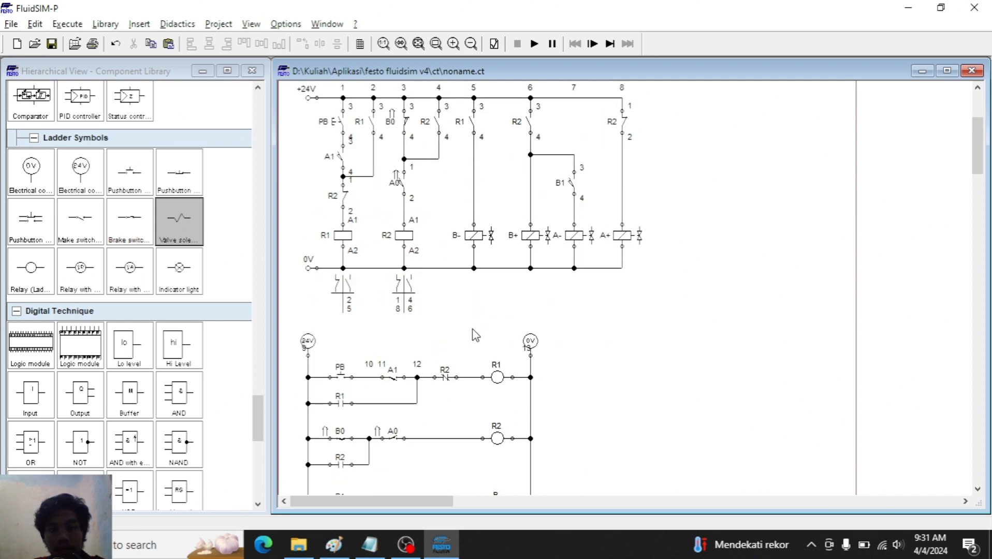
pyautogui.scroll(1, 528, 247)
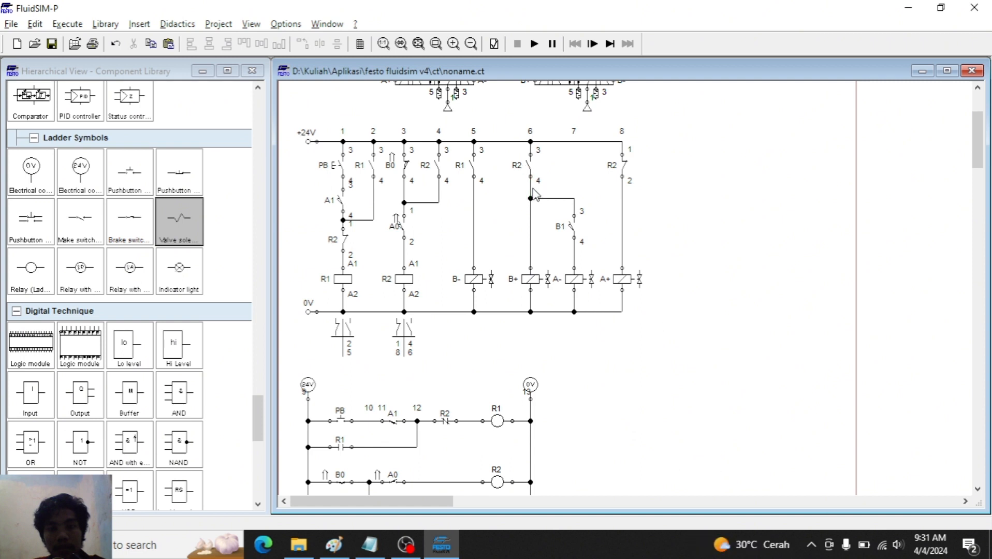
pyautogui.scroll(-1, 523, 171)
pyautogui.click(537, 44)
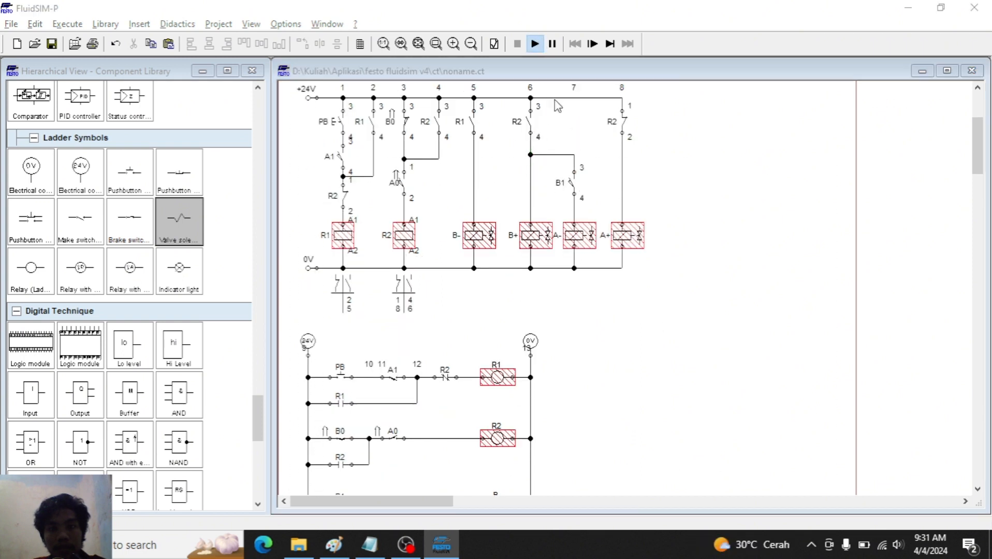
pyautogui.moveTo(457, 235); pyautogui.dragTo(487, 238)
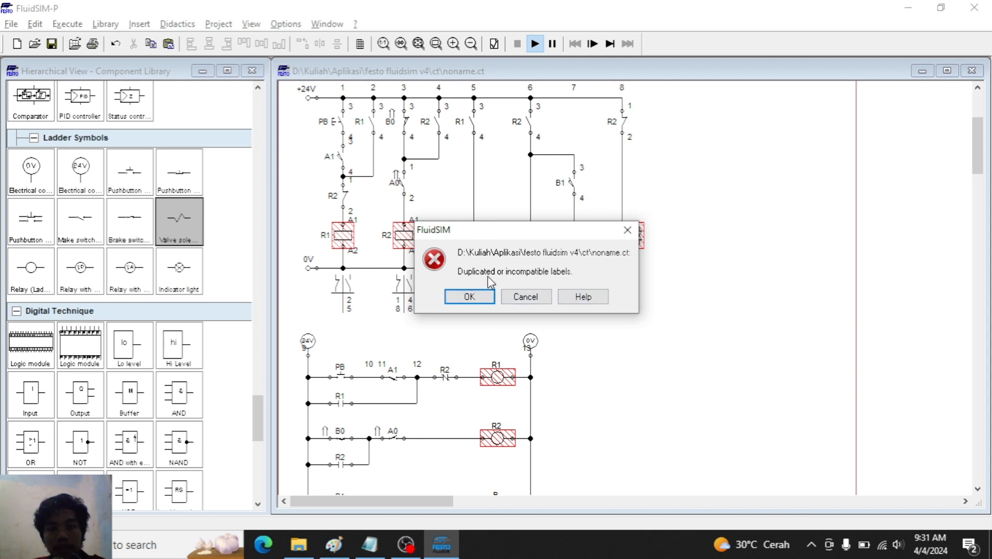
pyautogui.click(626, 230)
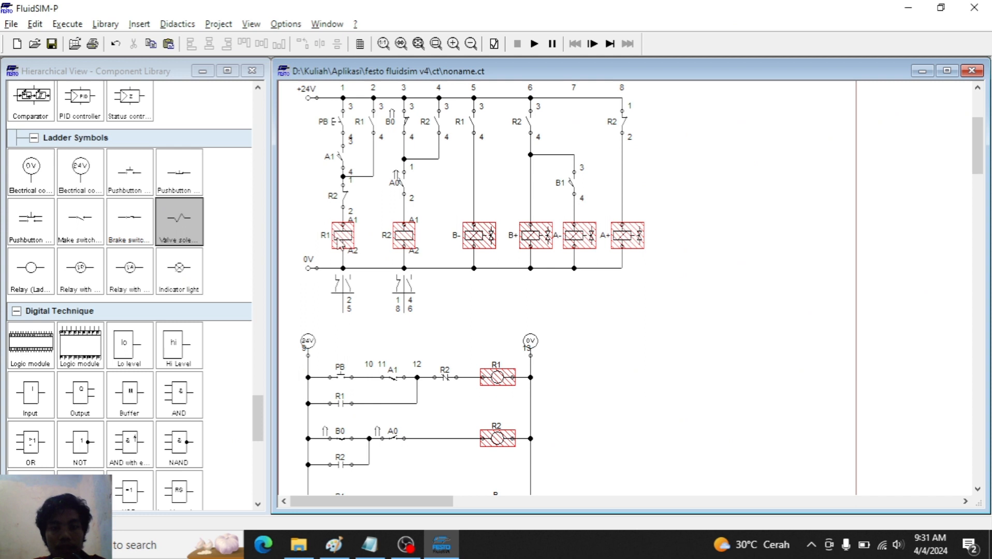
# Step: Delete the whole original relay circuit between its +24V and 0V lines
pyautogui.scroll(2, 603, 302)
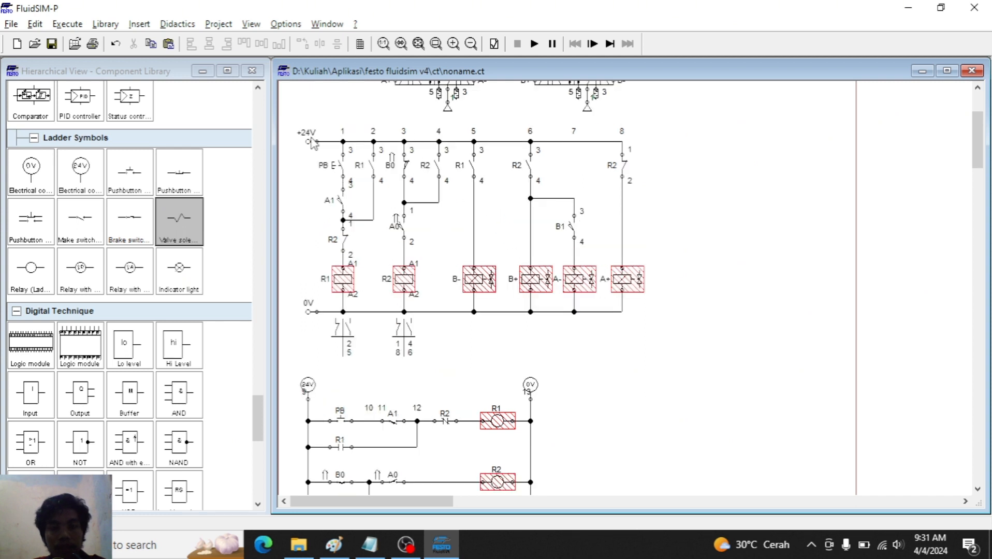
pyautogui.press('F9')
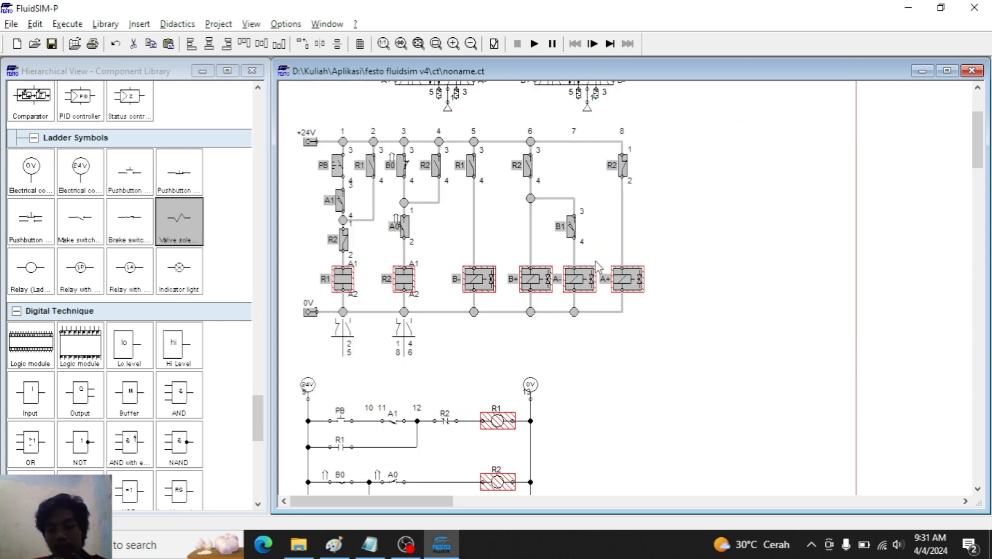
pyautogui.press('Delete')
# Step: Move the complete ladder diagram up and to the right, just below and beside the pneumatic valves
pyautogui.scroll(-5, 598, 268)
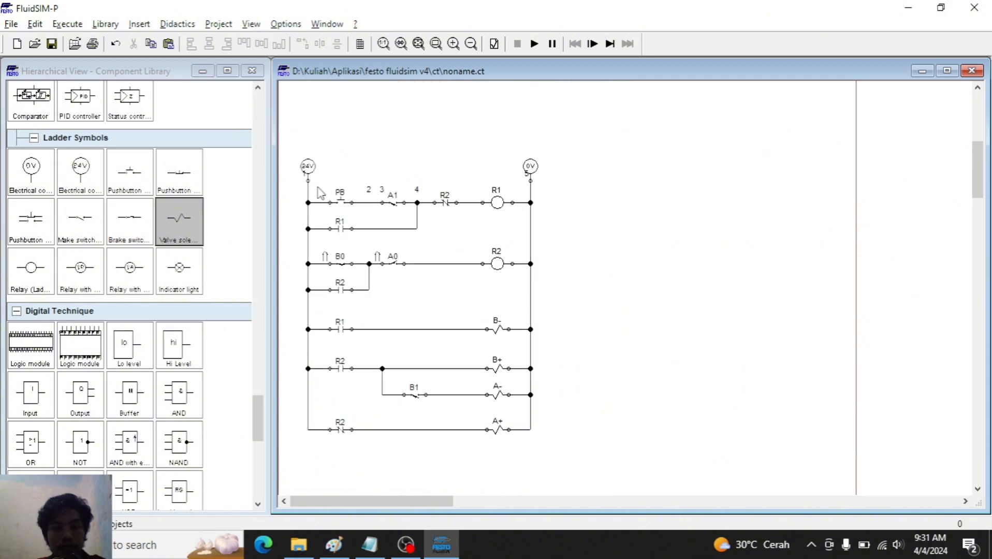
pyautogui.moveTo(293, 148); pyautogui.dragTo(636, 465)
pyautogui.scroll(3, 527, 296)
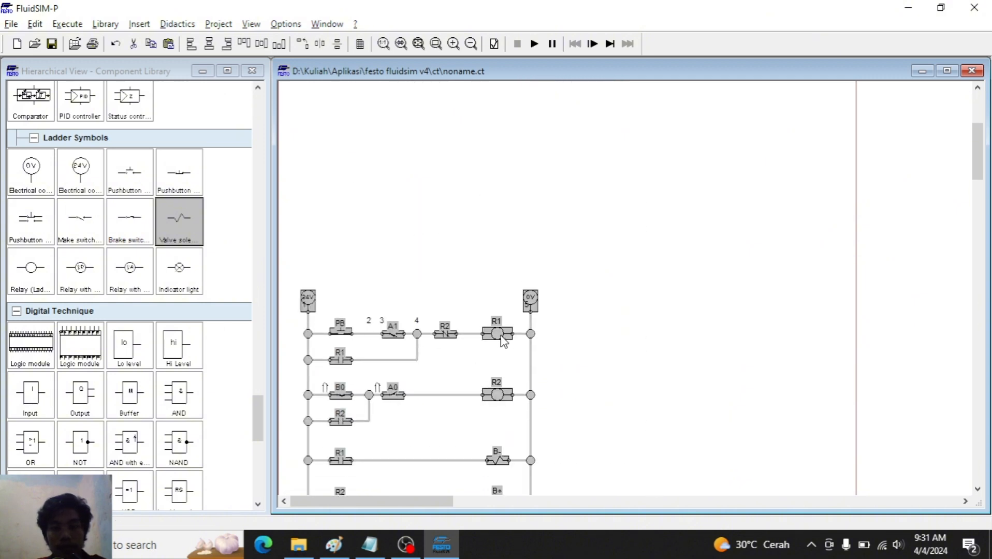
pyautogui.moveTo(501, 342); pyautogui.dragTo(665, 207)
pyautogui.scroll(5, 672, 259)
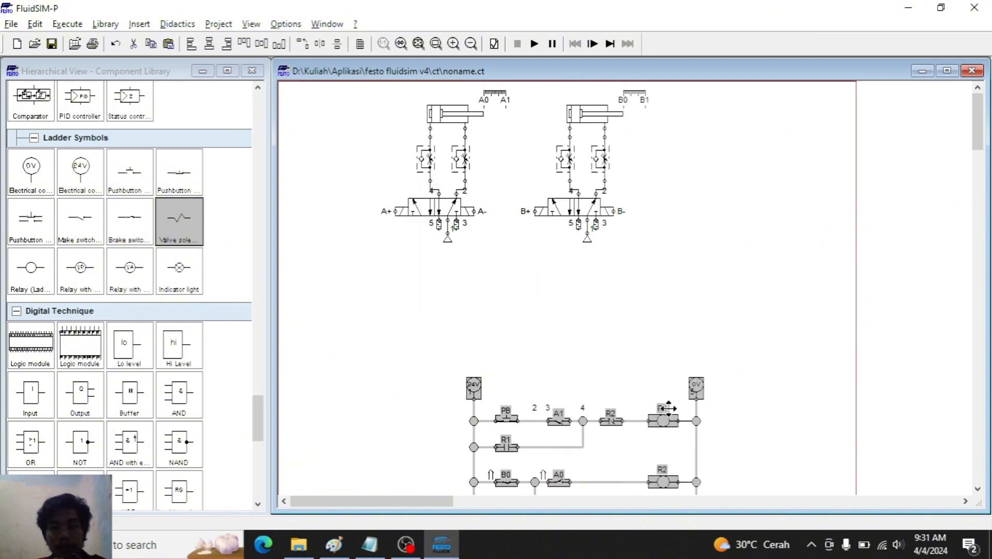
pyautogui.moveTo(668, 408); pyautogui.dragTo(785, 298)
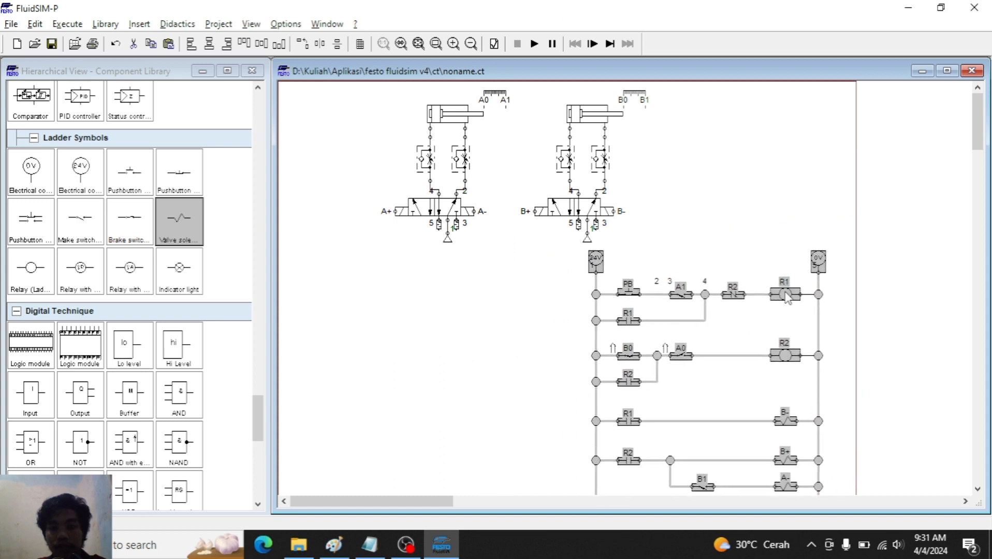
# Step: Move both cylinders with their valves and air supplies down and to the left, beside the ladder diagram
pyautogui.moveTo(363, 87); pyautogui.dragTo(694, 256)
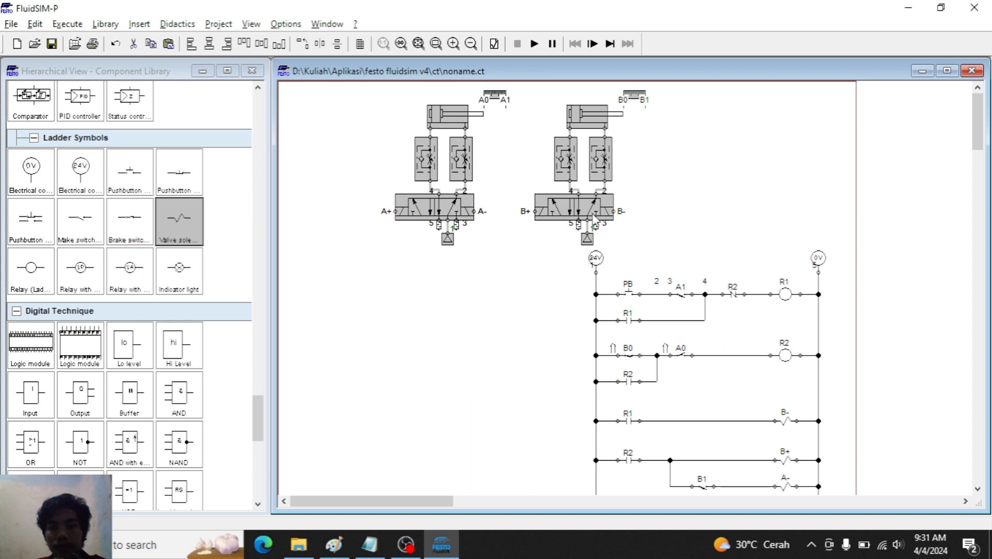
pyautogui.moveTo(579, 225)
pyautogui.mouseDown()
pyautogui.moveTo(513, 264)
pyautogui.moveTo(486, 438)
pyautogui.mouseUp()
pyautogui.scroll(-3, 487, 438)
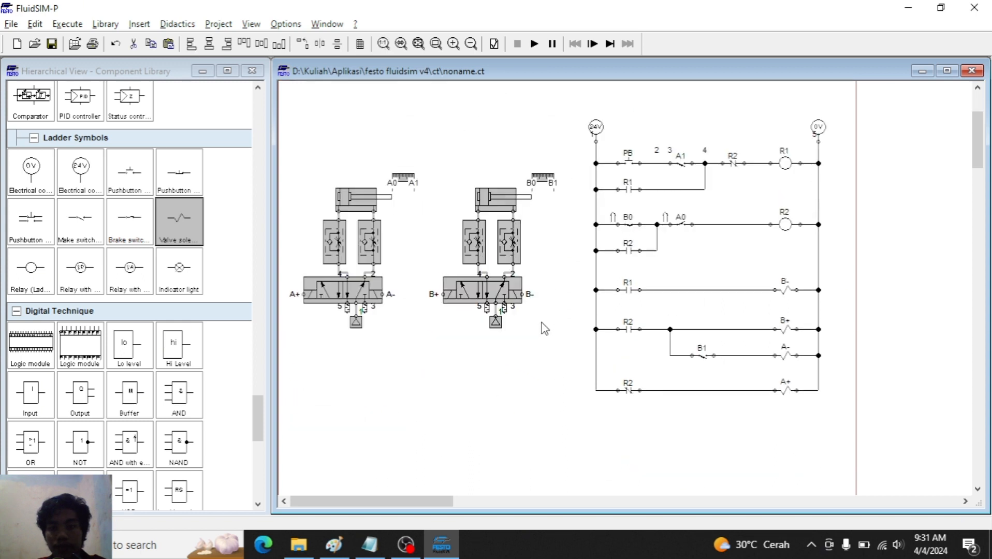
# Step: Start simulating the ladder diagram with the pneumatic circuit and check the B- B+ A- A+ sequence sketch in Paint
pyautogui.click(531, 310)
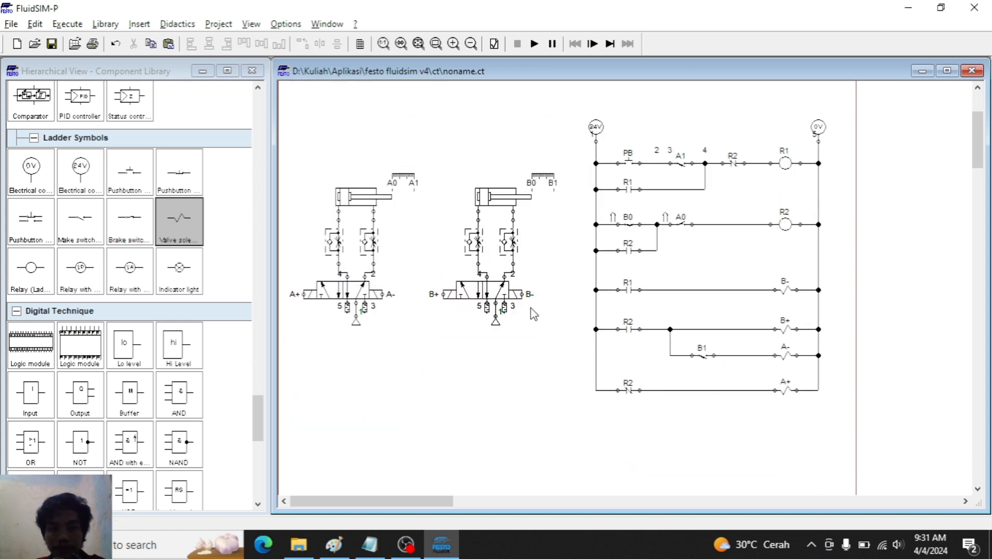
pyautogui.click(534, 44)
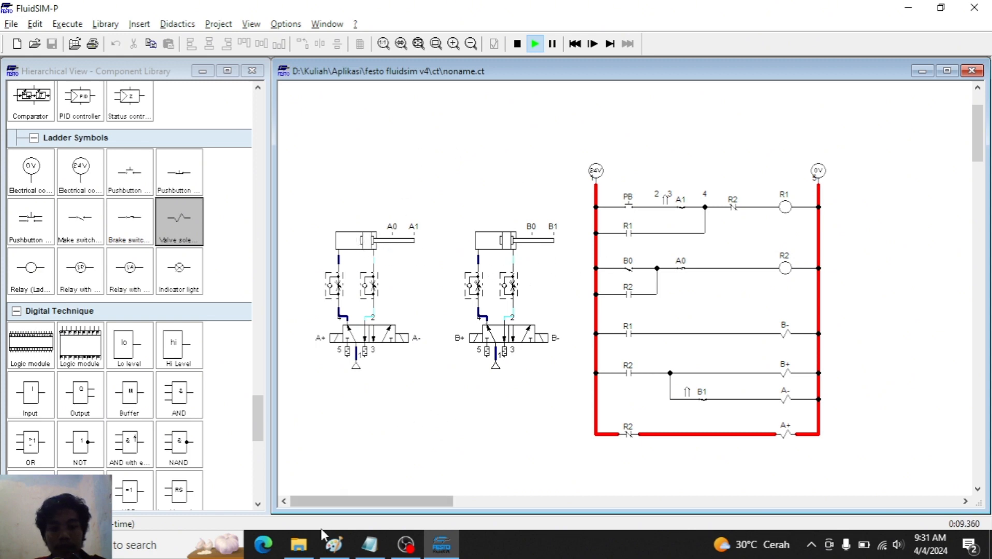
pyautogui.click(334, 543)
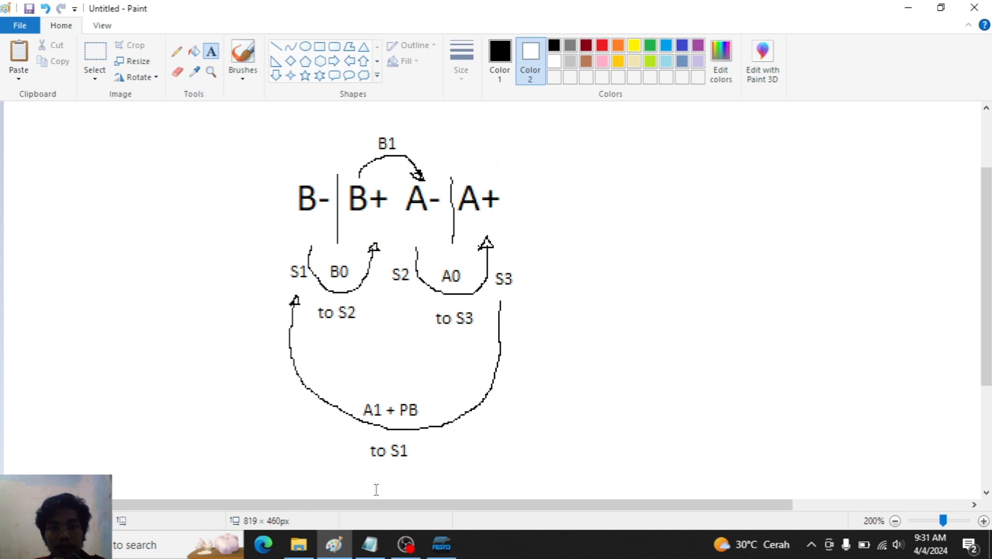
pyautogui.click(333, 543)
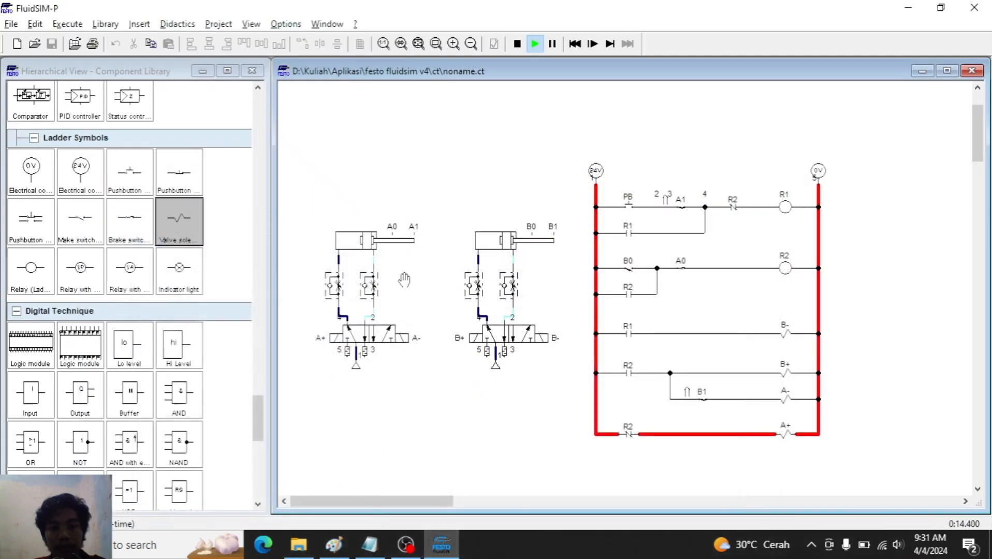
# Step: Actuate pushbutton PB in the running simulation and compare the cylinder movements with the sequence sketch in Paint
pyautogui.click(630, 199)
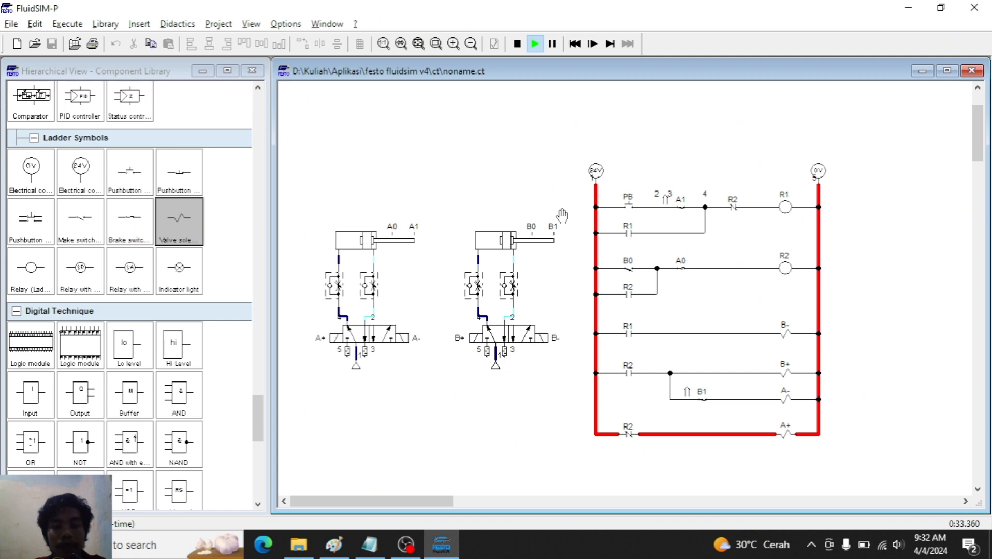
pyautogui.click(334, 544)
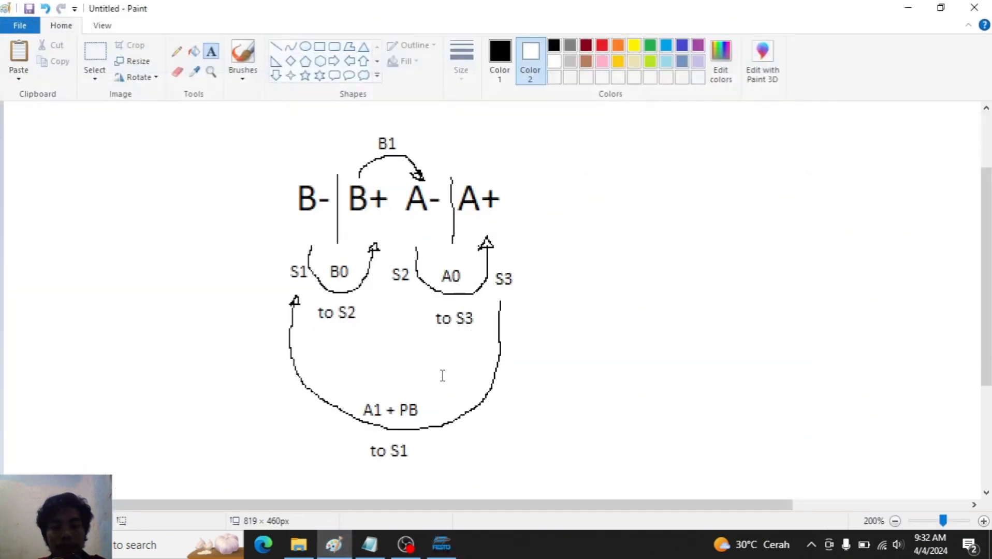
pyautogui.click(441, 545)
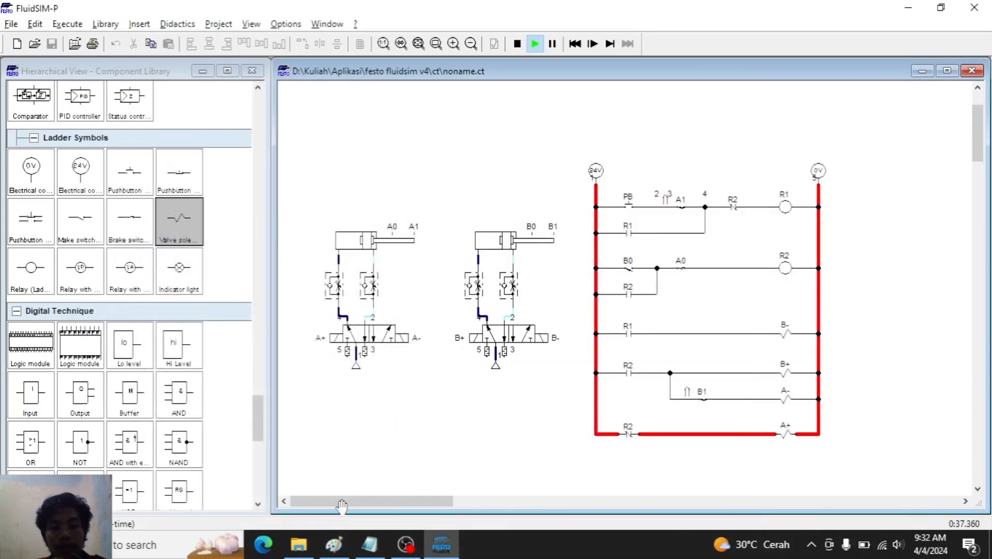